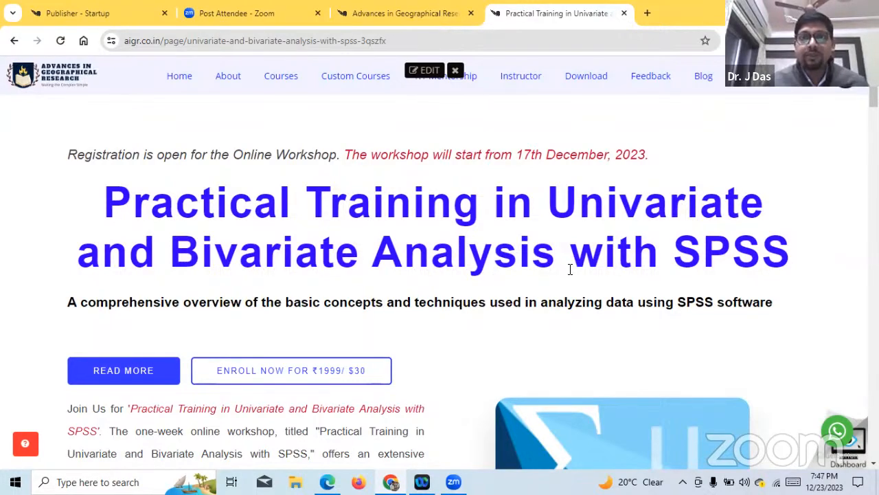
- Expand Module 1 of the SPSS workshop curriculum and review its topics on introductory statistics, the SPSS environment and data management
scroll(447, 255, "down", 10)
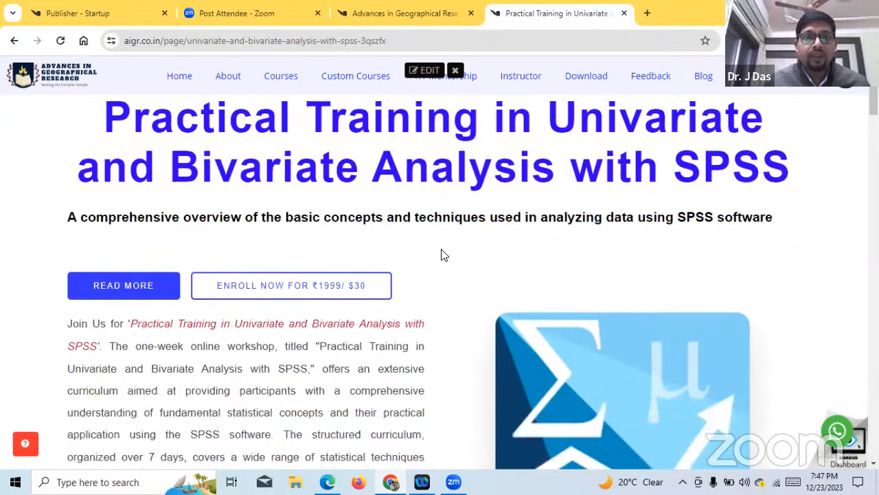
scroll(443, 255, "down", 2)
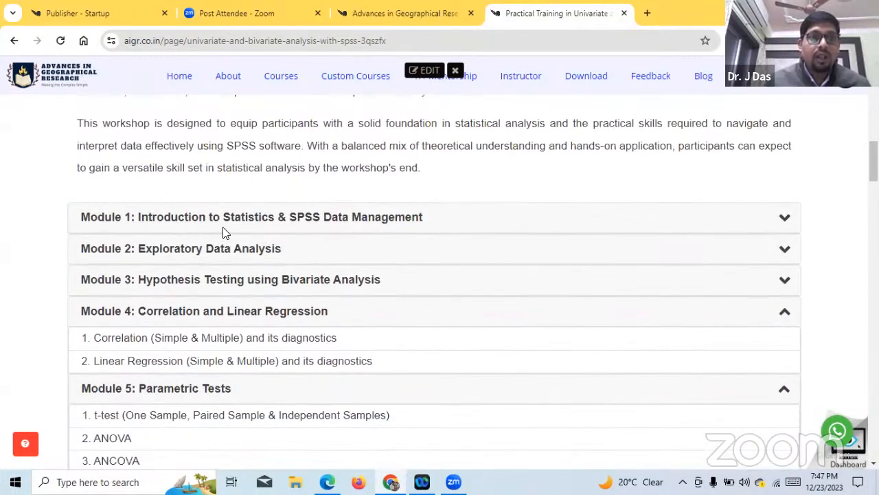
left_click(247, 225)
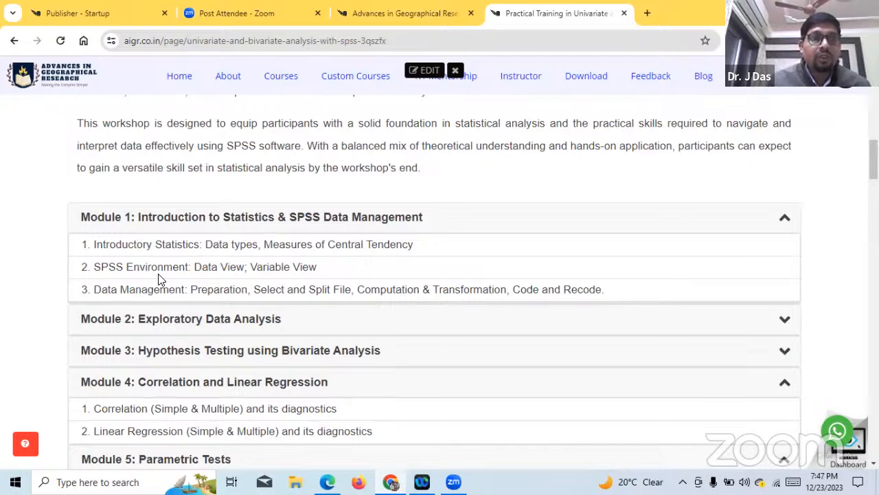
scroll(158, 278, "down", 1)
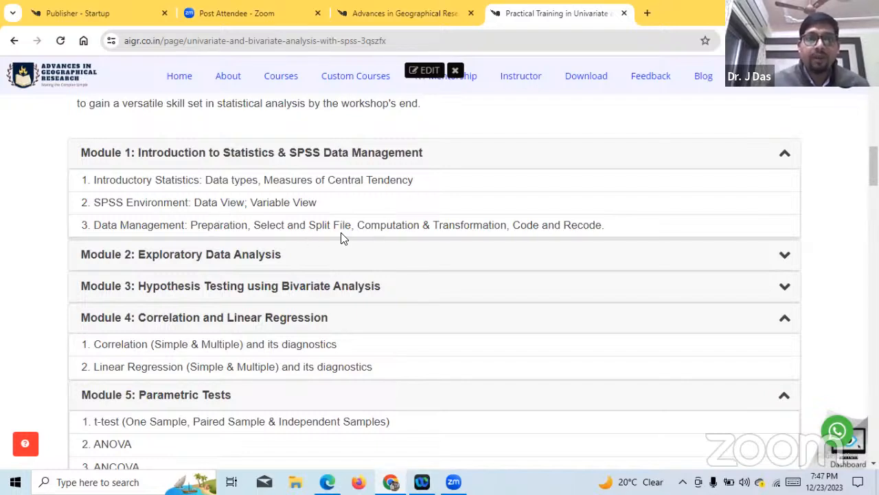
scroll(340, 237, "down", 1)
scroll(341, 237, "up", 1)
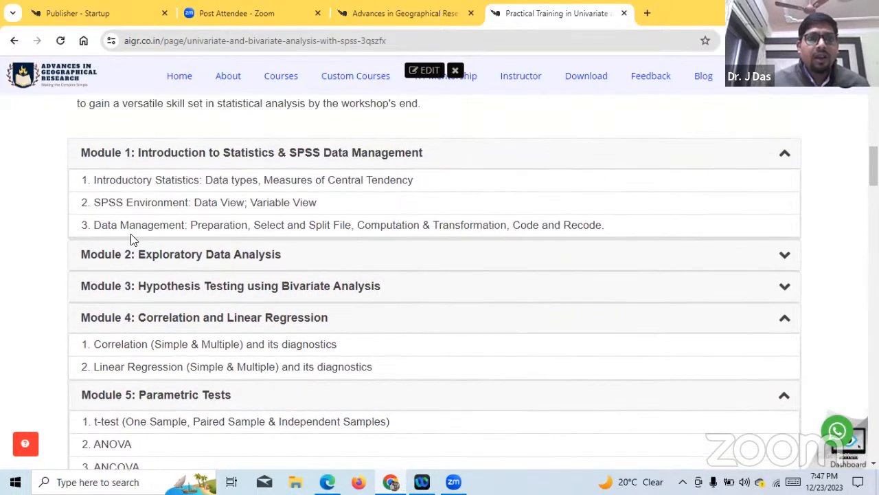
left_click_drag(96, 227, 333, 227)
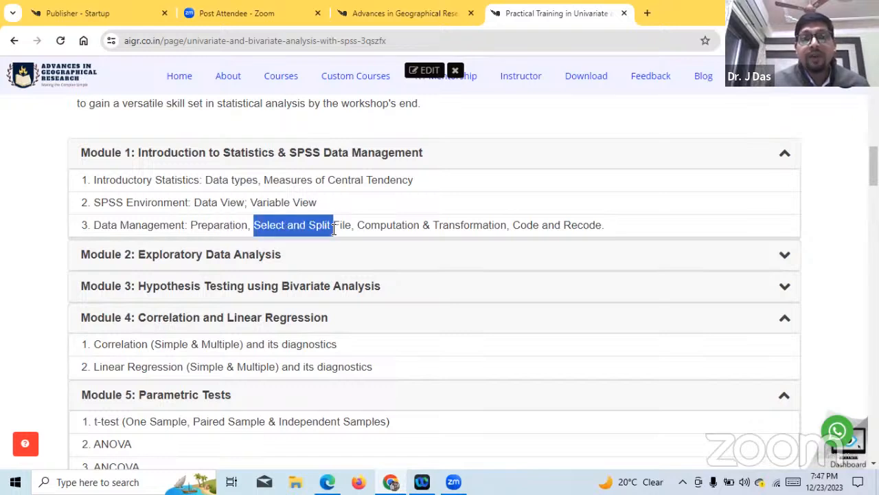
left_click(284, 231)
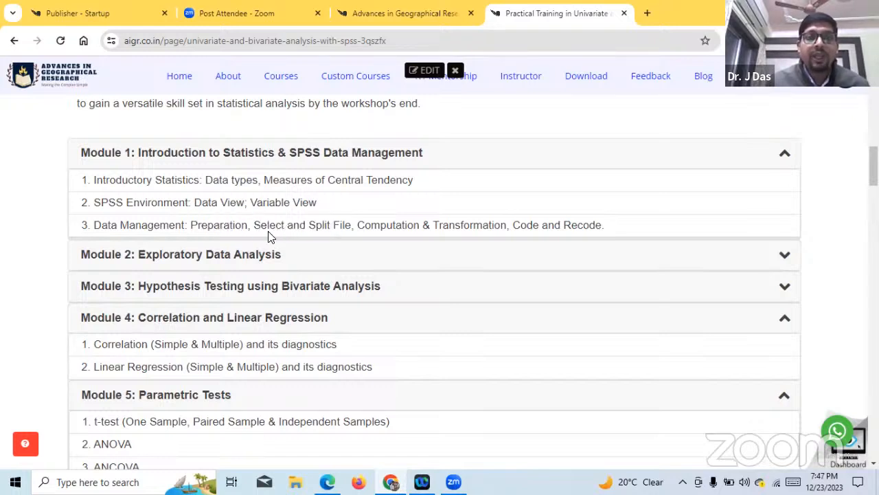
left_click_drag(257, 226, 604, 227)
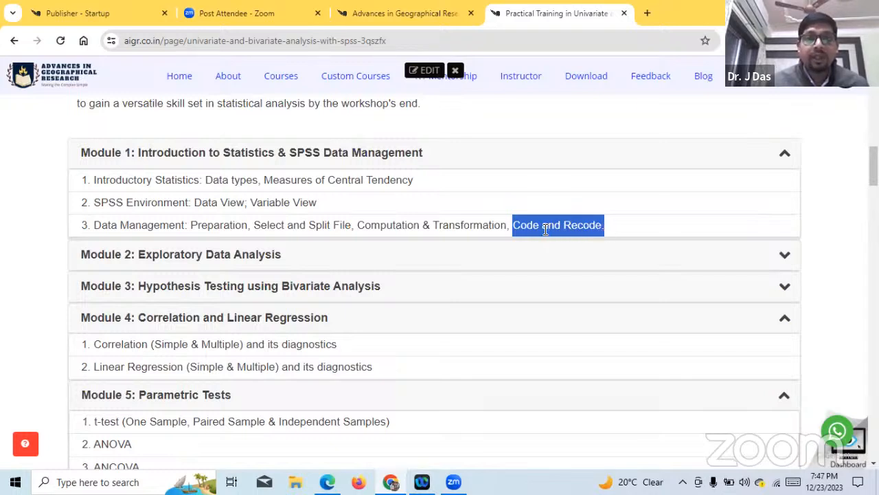
scroll(546, 230, "down", 1)
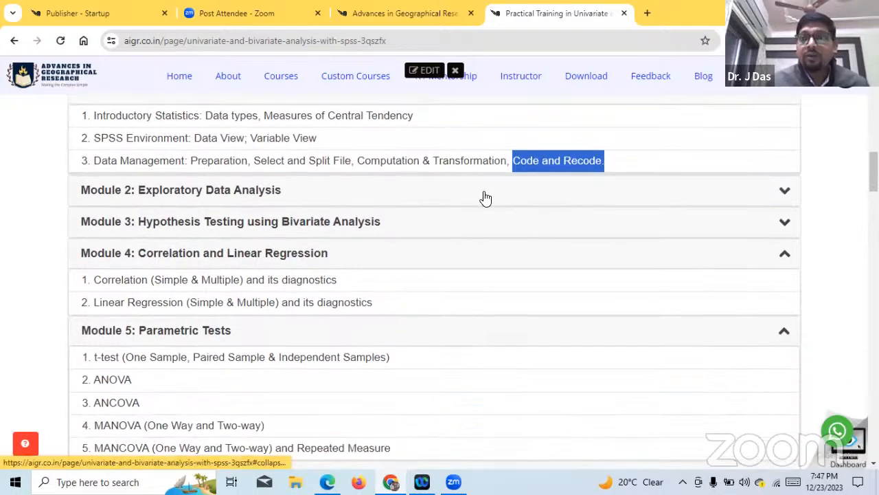
- Expand Module 2: Exploratory Data Analysis and review its topics, including descriptive statistics and the distributions
left_click(483, 198)
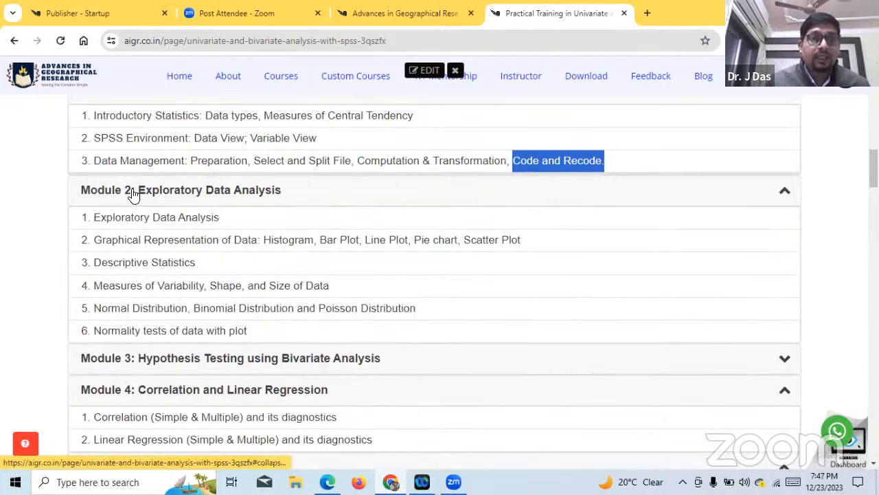
scroll(180, 201, "down", 1)
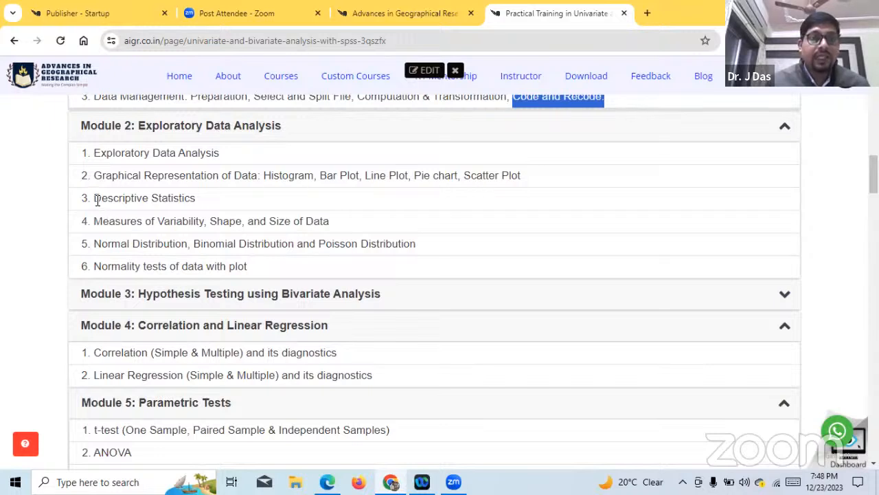
left_click_drag(95, 198, 161, 198)
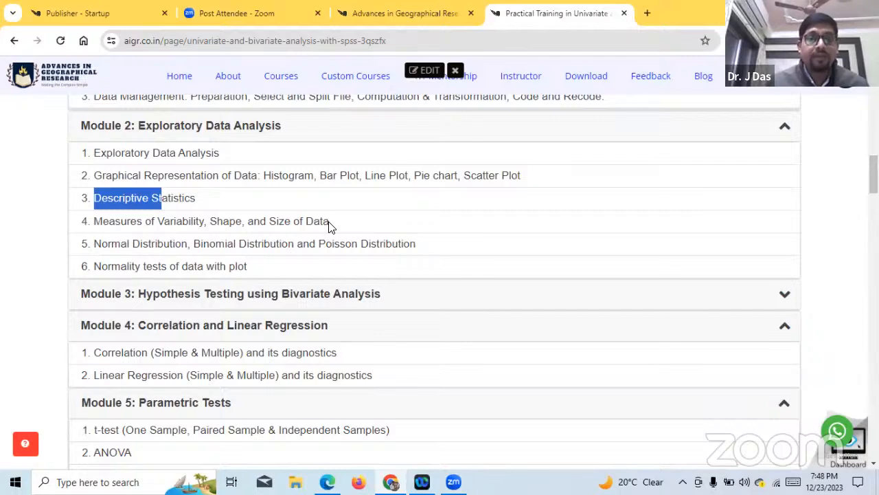
scroll(329, 227, "down", 1)
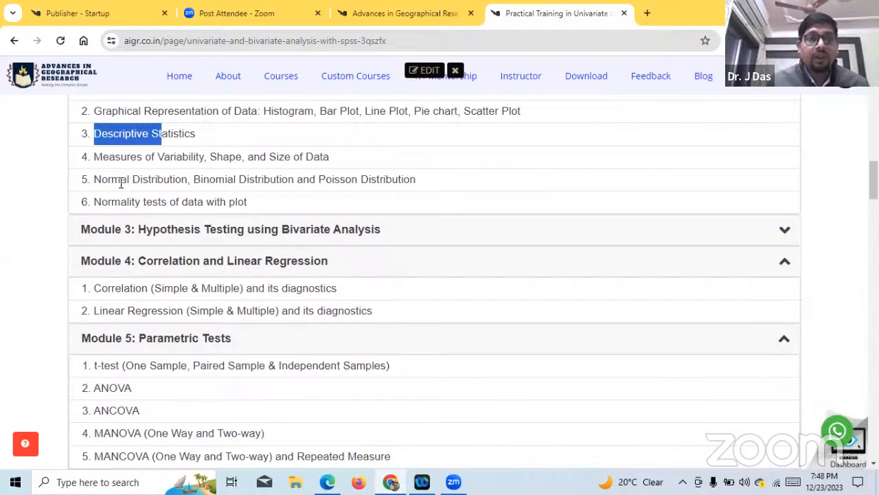
left_click_drag(112, 180, 131, 180)
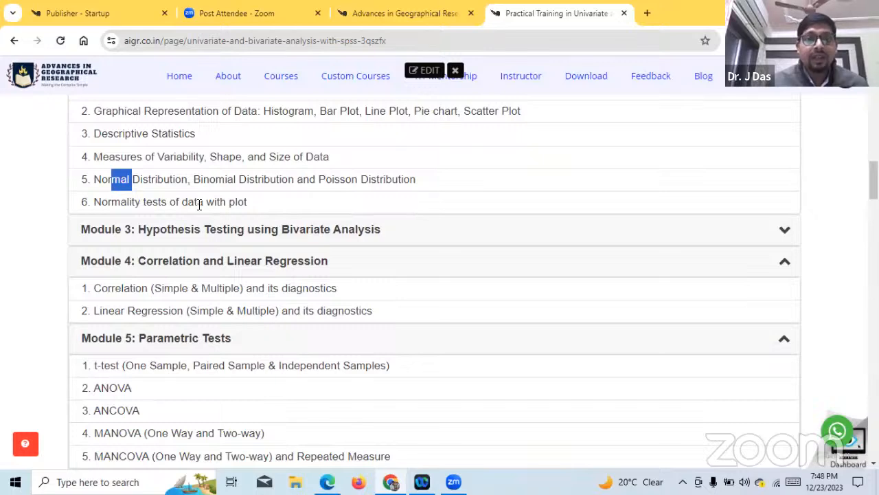
- Expand Module 3: Hypothesis Testing using Bivariate Analysis and review its list of tests
left_click(237, 236)
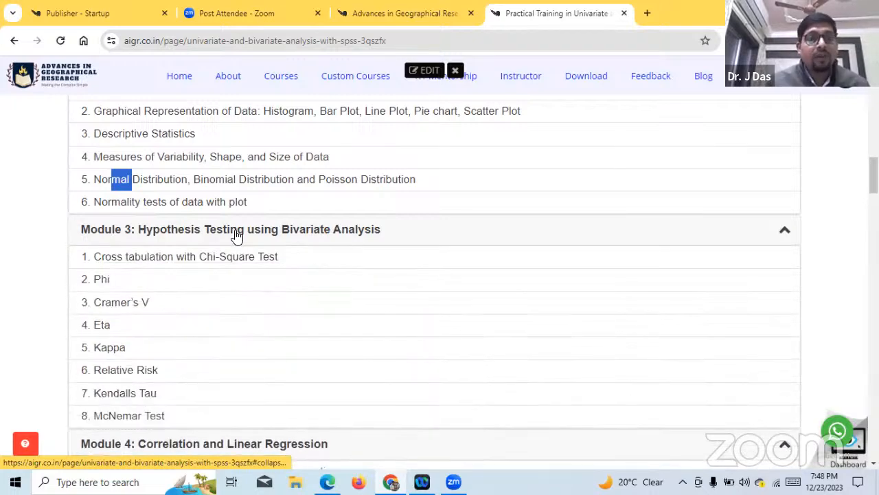
scroll(237, 236, "down", 1)
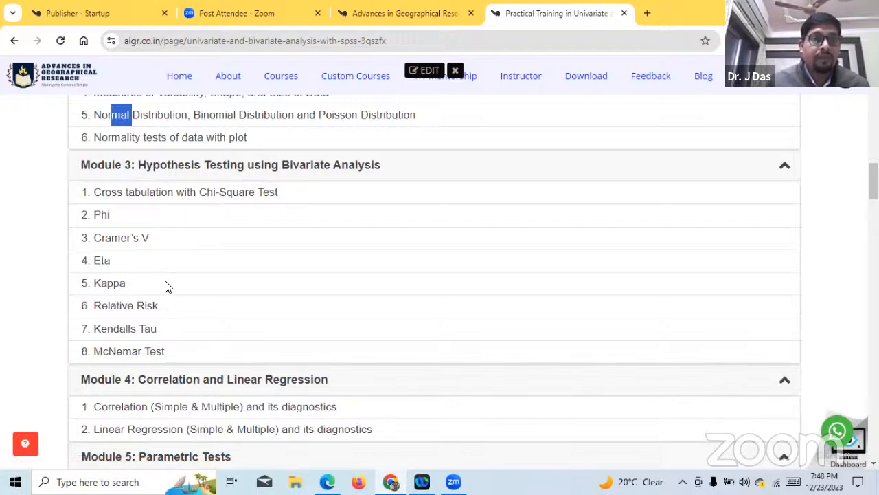
scroll(175, 289, "down", 1)
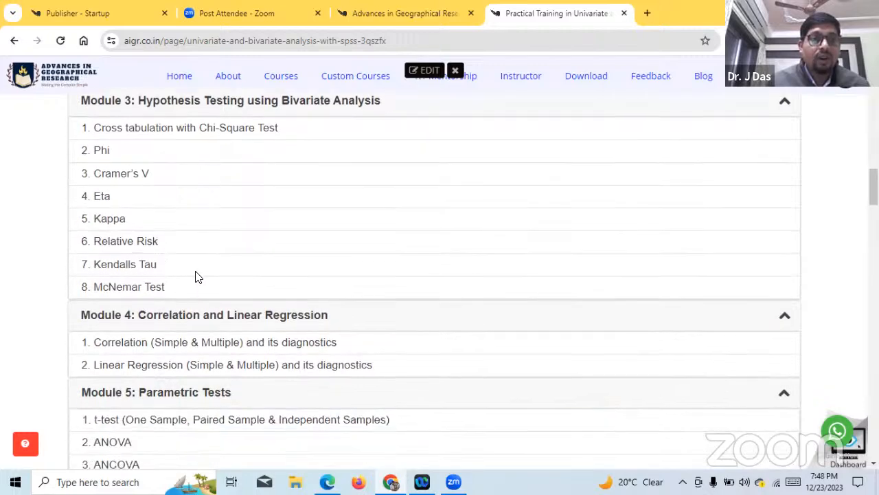
scroll(196, 275, "down", 1)
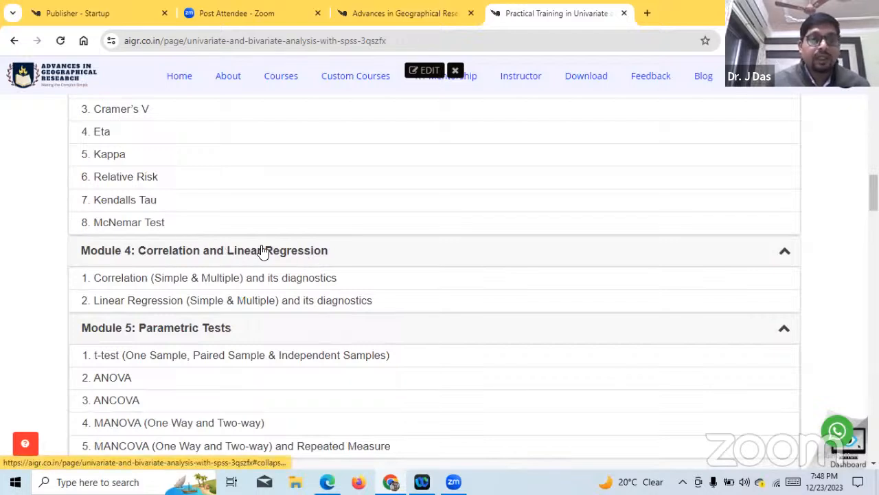
- Examine the topics listed under Module 4 on correlation and regression, Module 5 on parametric tests and Module 6 on non-parametric tests
scroll(263, 252, "down", 1)
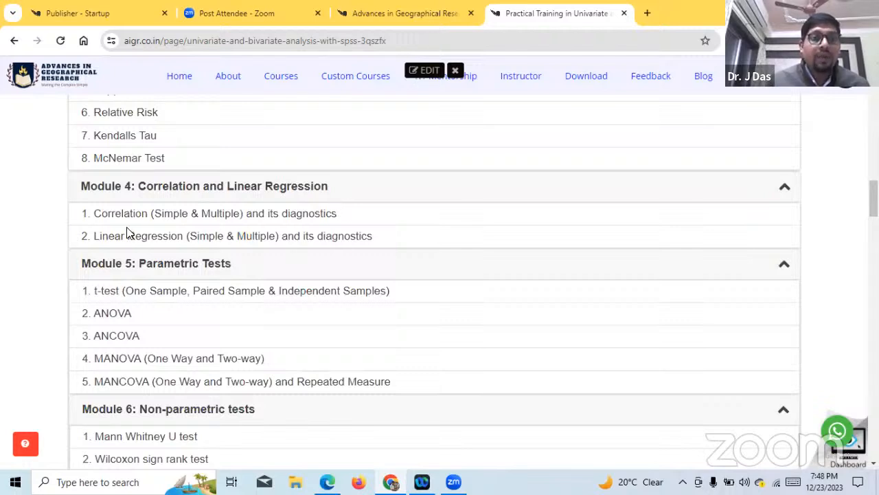
left_click_drag(101, 213, 108, 214)
left_click_drag(162, 214, 326, 215)
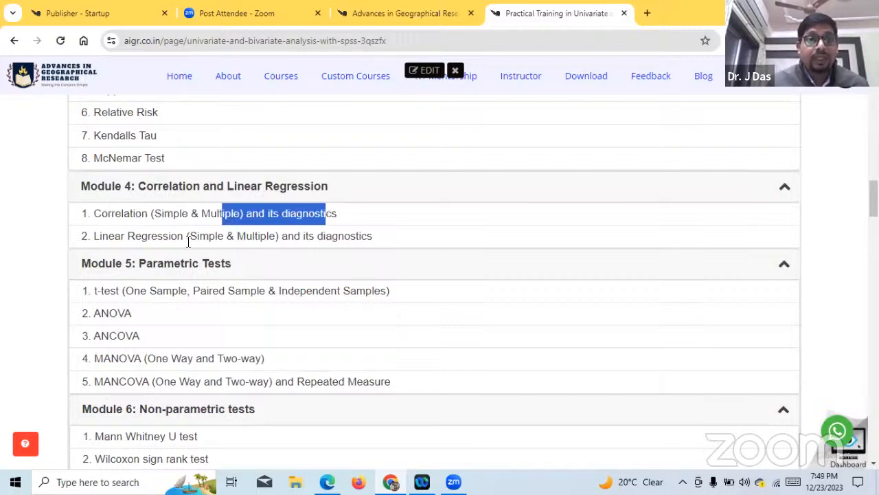
scroll(188, 242, "down", 1)
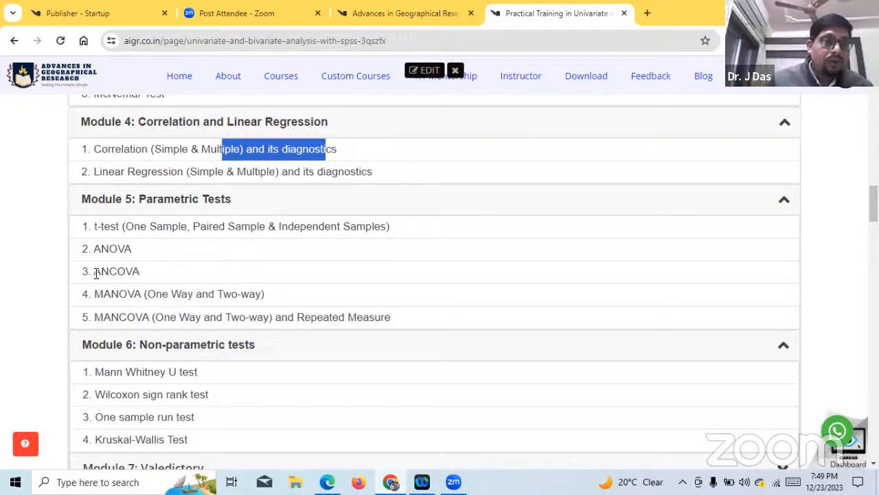
left_click_drag(96, 234, 134, 239)
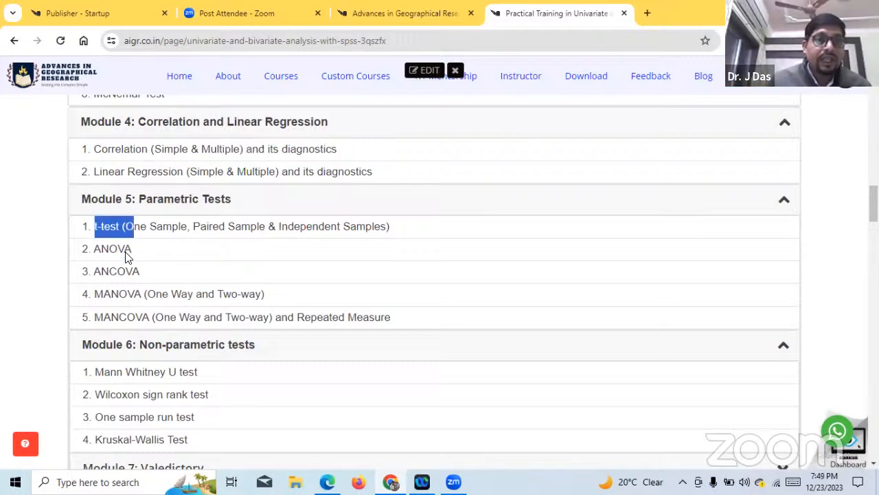
left_click(127, 259)
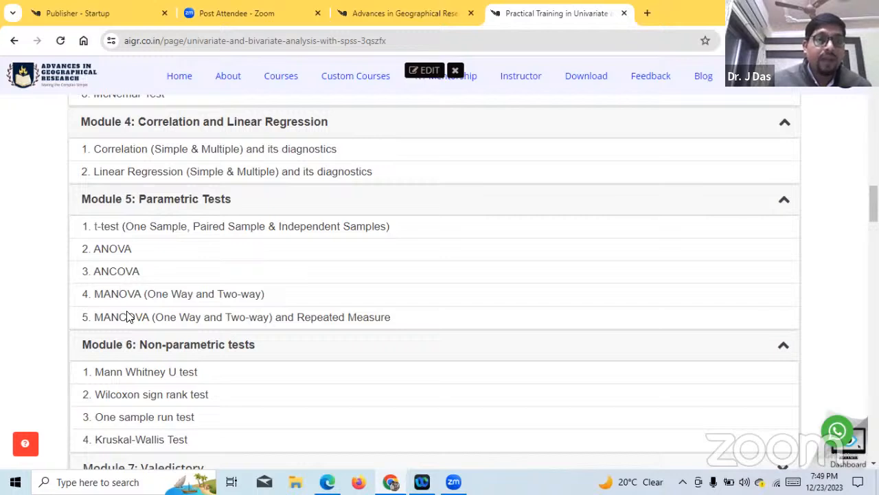
left_click_drag(95, 249, 138, 255)
left_click(144, 261)
scroll(214, 292, "down", 1)
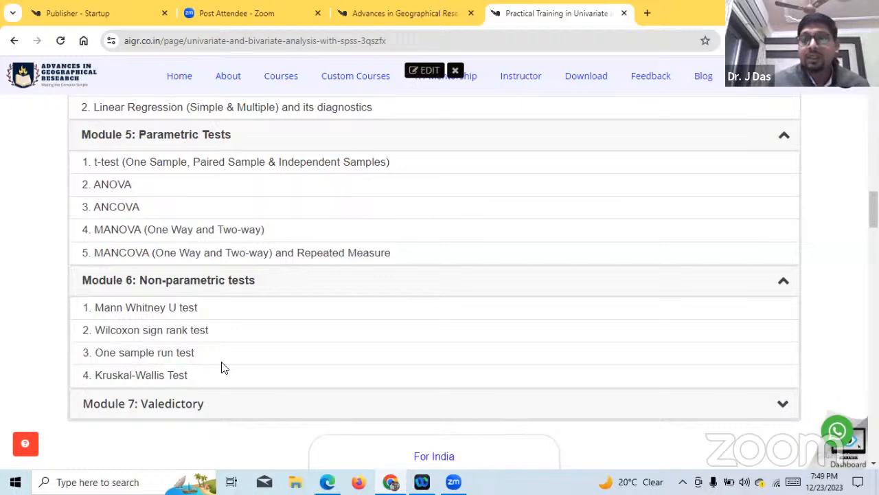
- Look back over the curriculum modules up to the workshop page's title
scroll(222, 367, "up", 3)
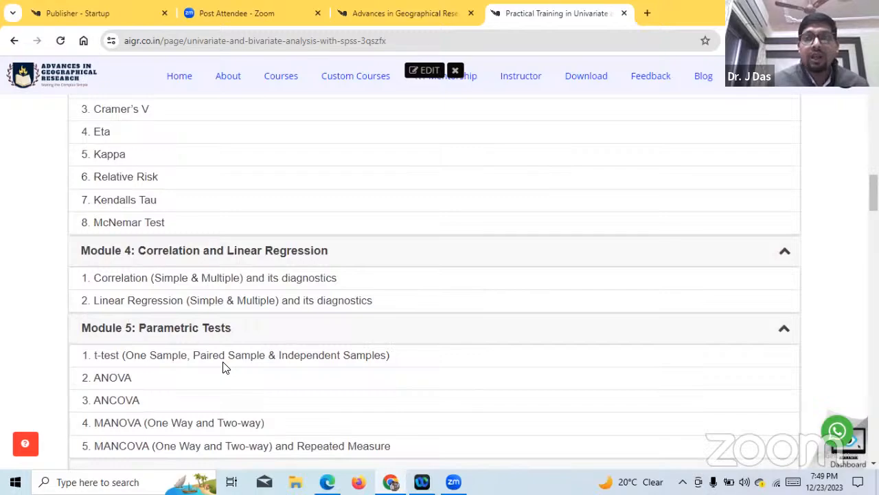
scroll(223, 368, "up", 10)
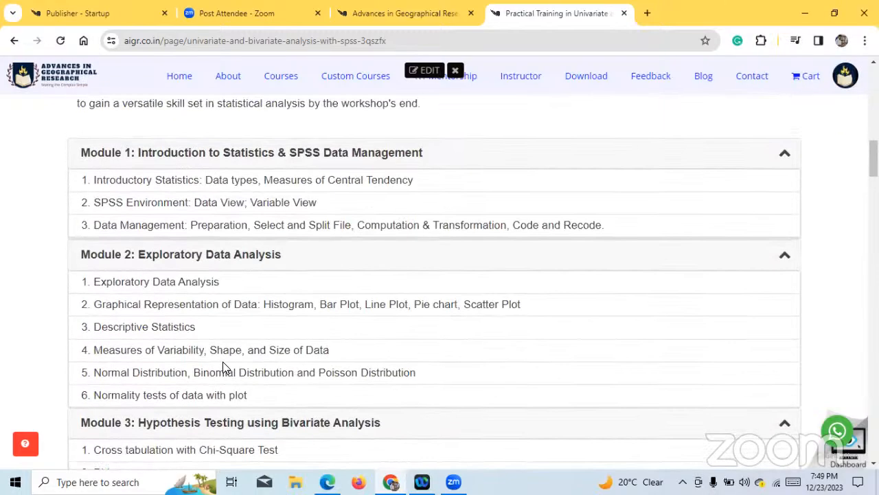
scroll(222, 368, "up", 8)
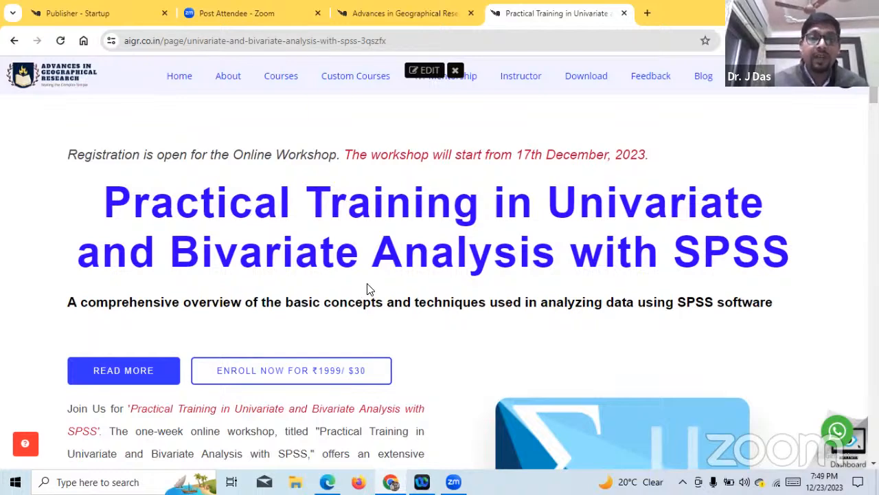
scroll(367, 288, "down", 1)
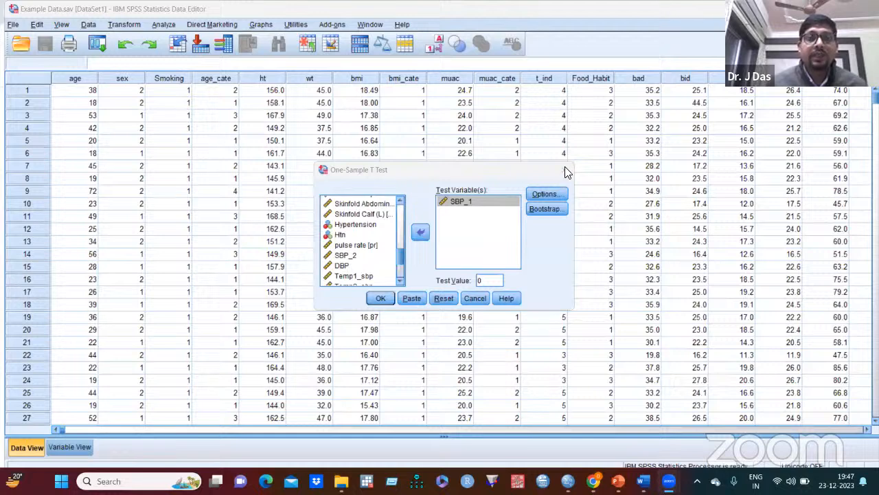
- Close the open One-Sample T Test dialog, start the test again and add SBP_1 as the test variable
left_click(565, 169)
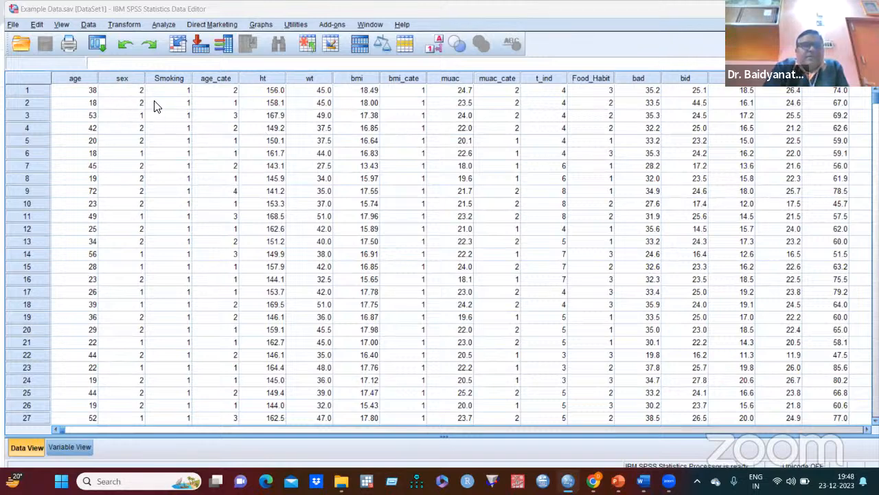
left_click(164, 25)
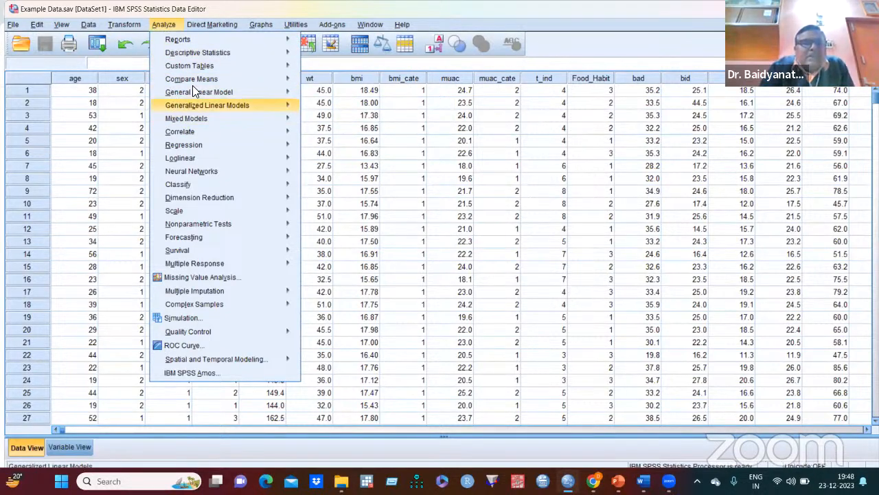
mouse_move(205, 83)
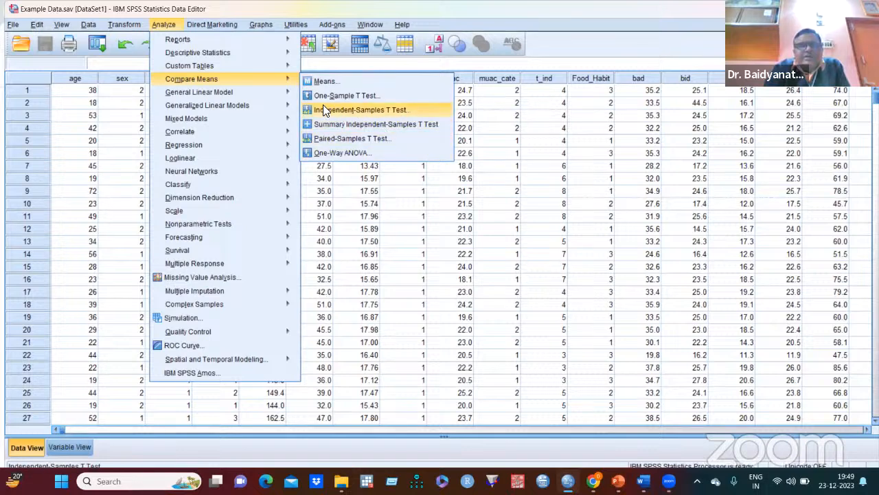
left_click(363, 96)
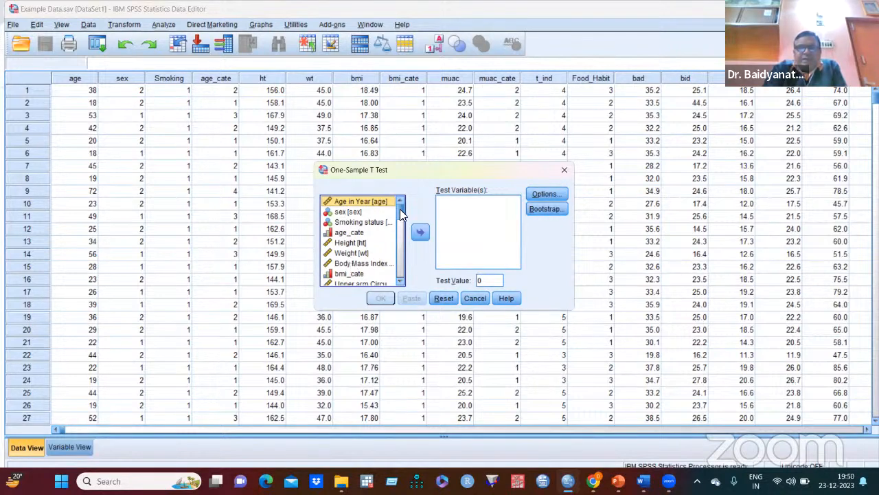
left_click_drag(400, 209, 407, 251)
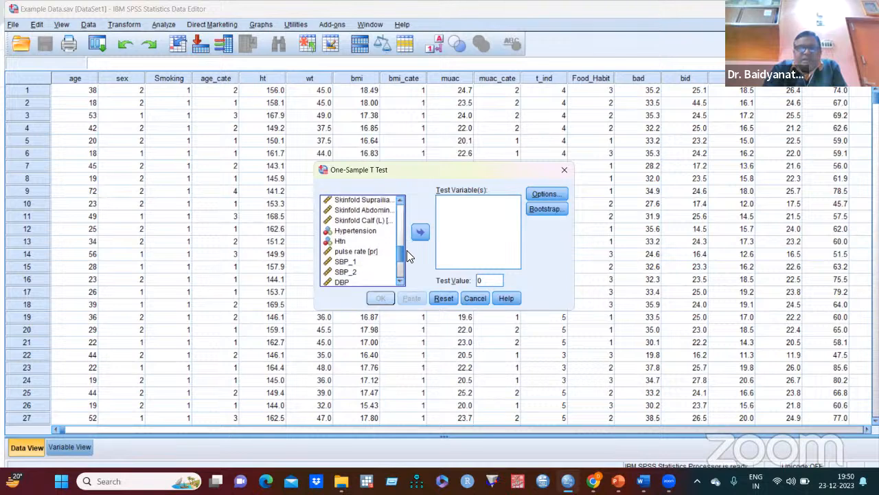
left_click(349, 262)
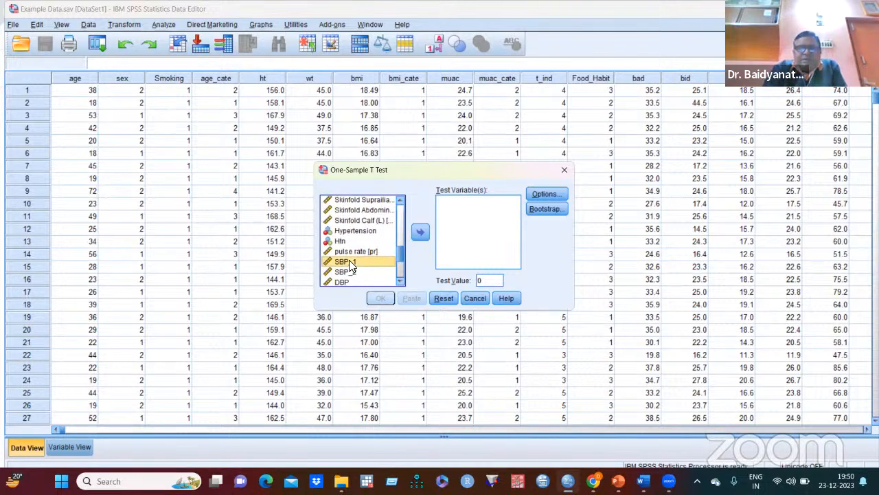
left_click(420, 233)
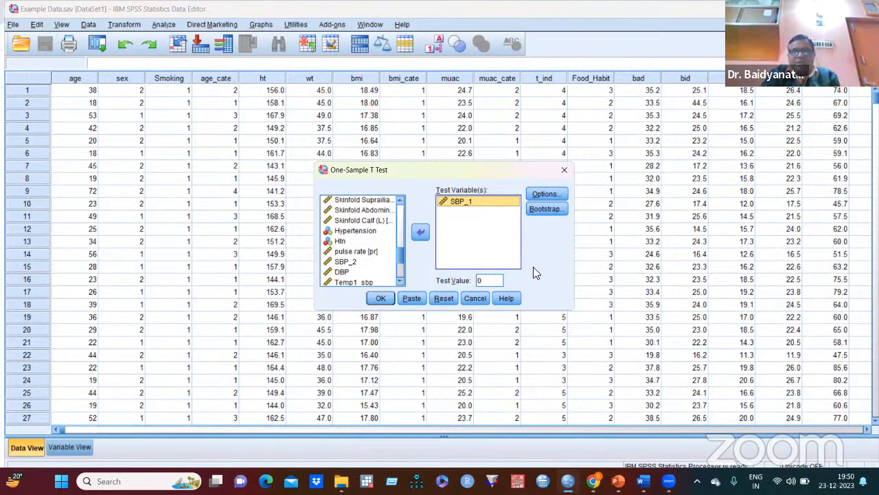
- Run the one-sample t-test on SBP_1 against a test value of 120 with a 95% confidence interval
double_click(484, 279)
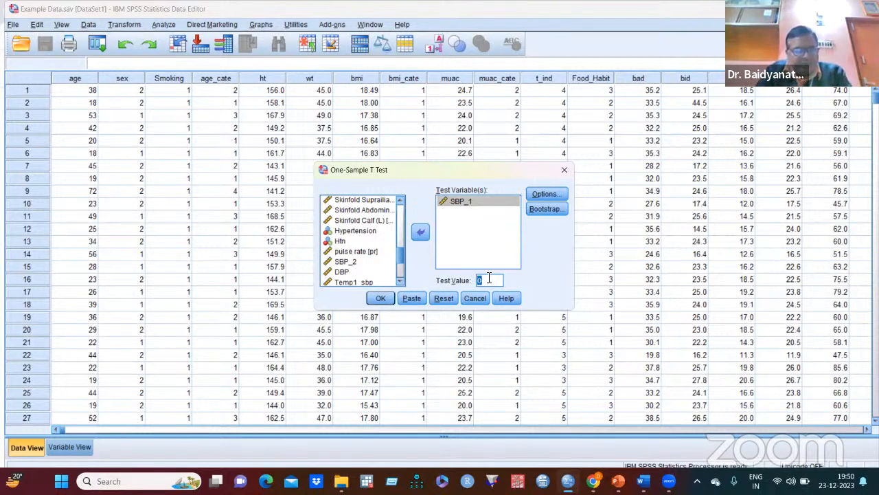
type("2")
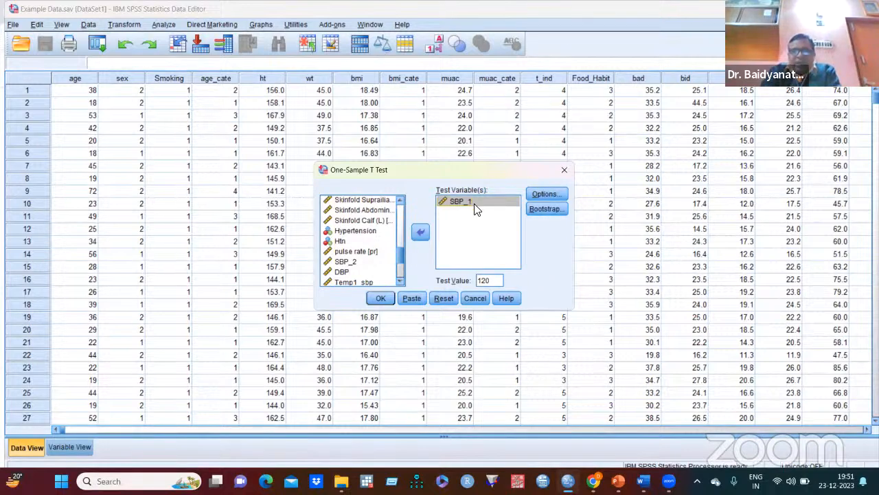
left_click(544, 193)
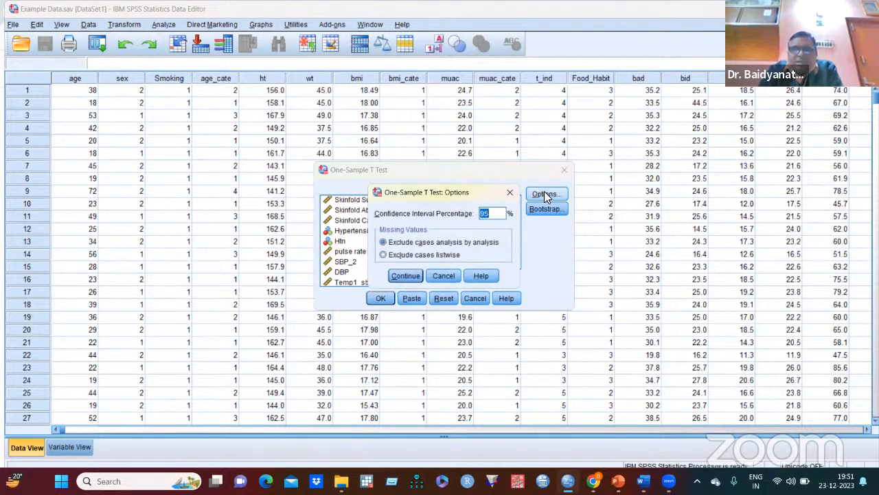
left_click(412, 276)
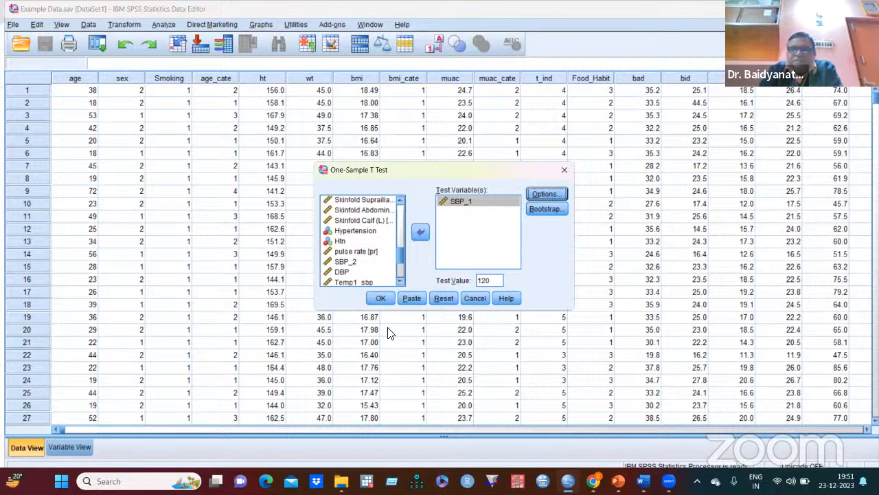
left_click(381, 300)
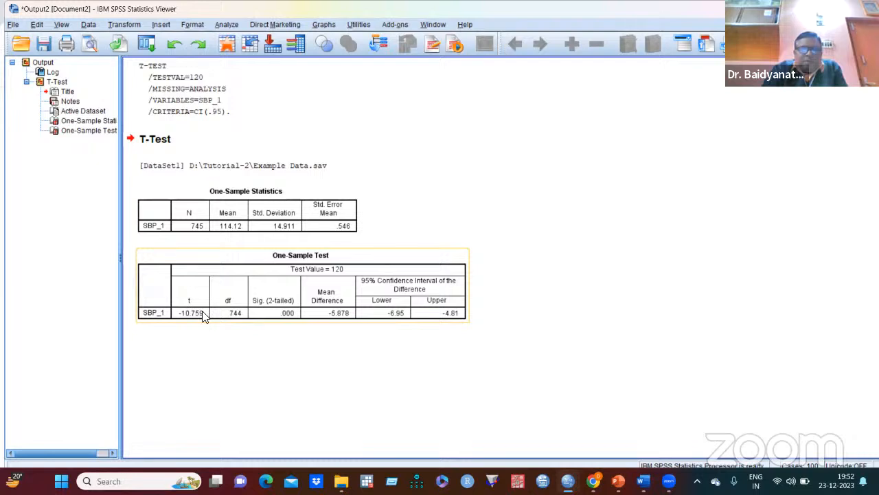
- Examine the One-Sample Test results for SBP_1, including the t value, degrees of freedom and mean difference
left_click(329, 325)
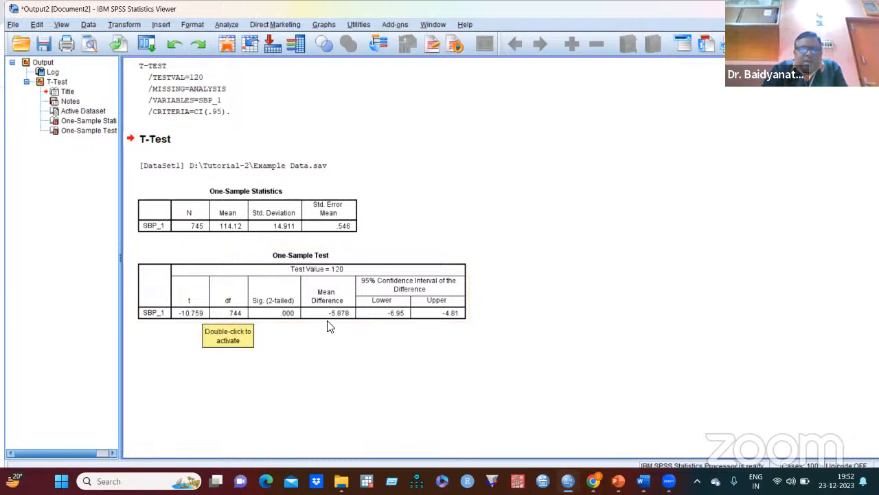
left_click(226, 320)
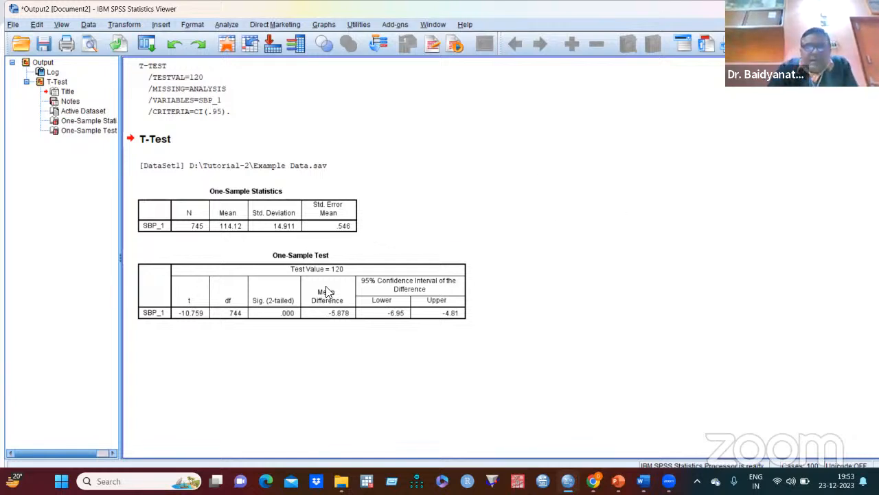
left_click(343, 307)
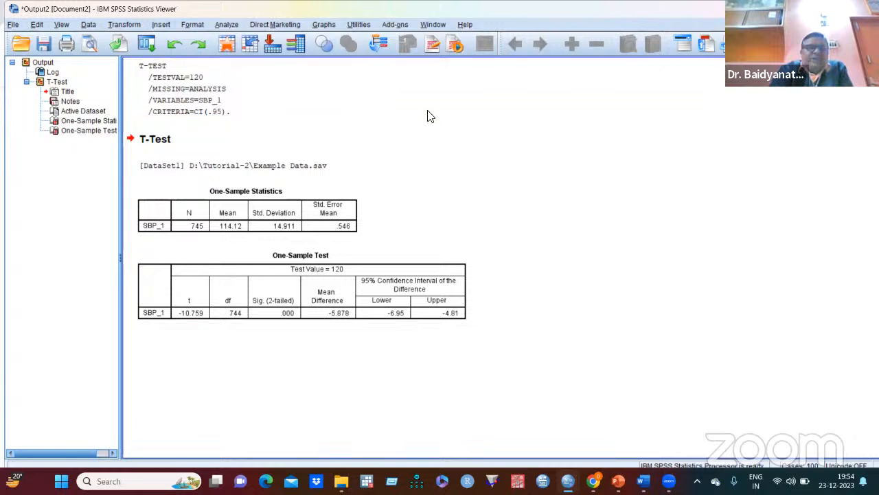
left_click(146, 44)
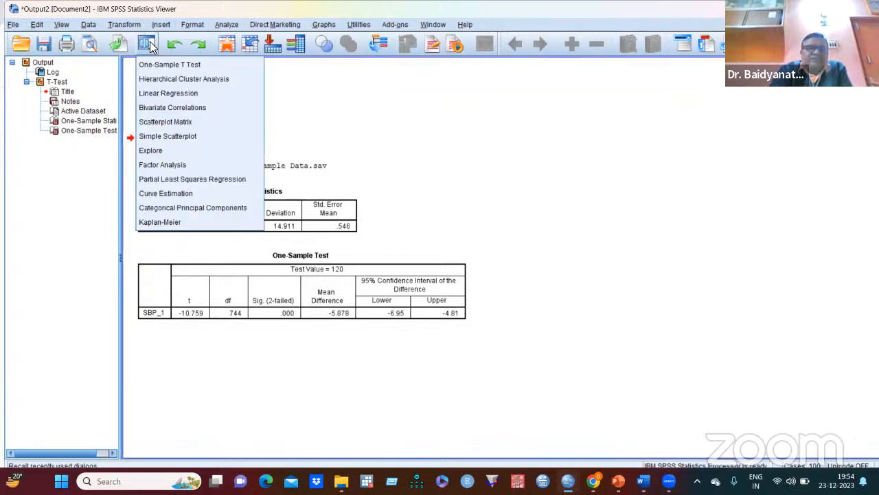
left_click(371, 100)
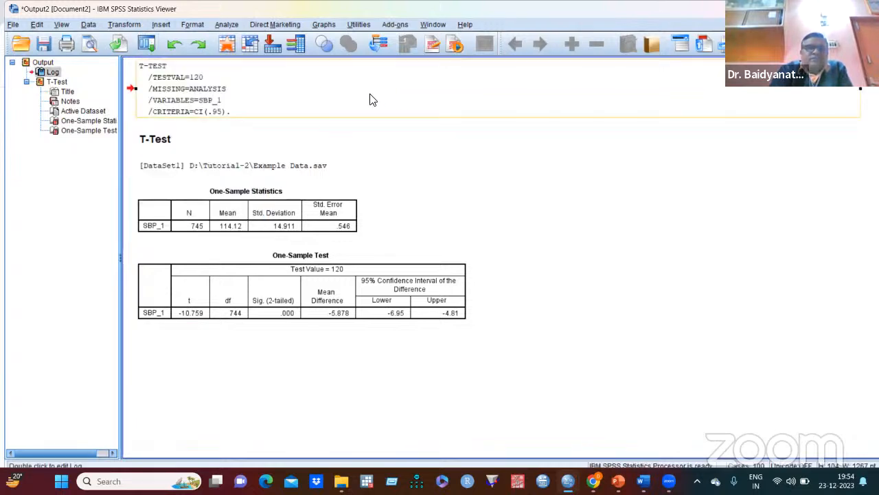
- Start an independent-samples t-test and assign Smoking status as the grouping variable
left_click(224, 24)
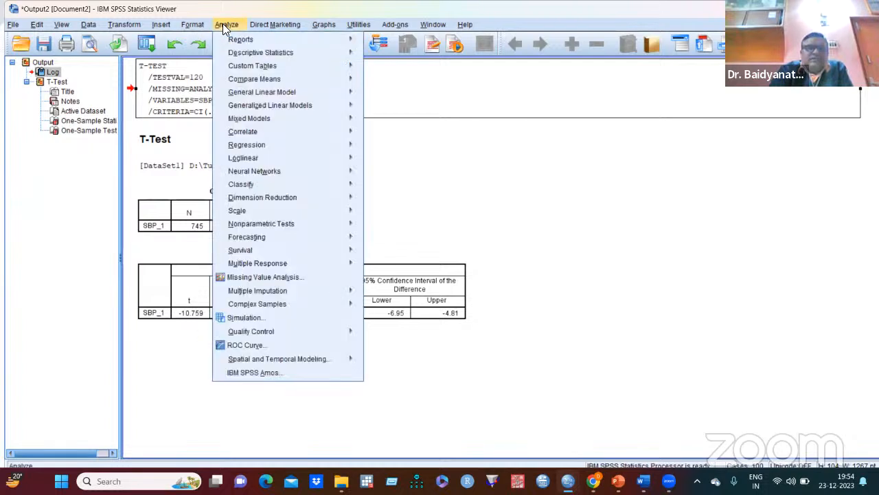
mouse_move(269, 79)
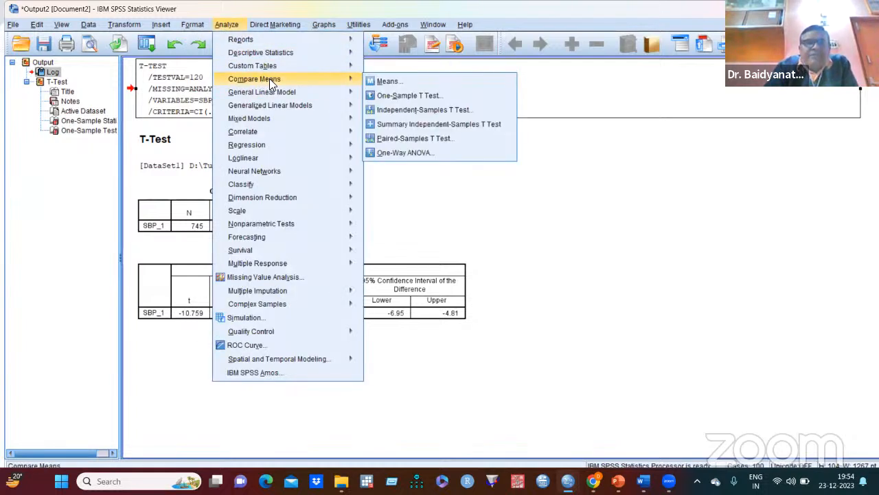
left_click(426, 110)
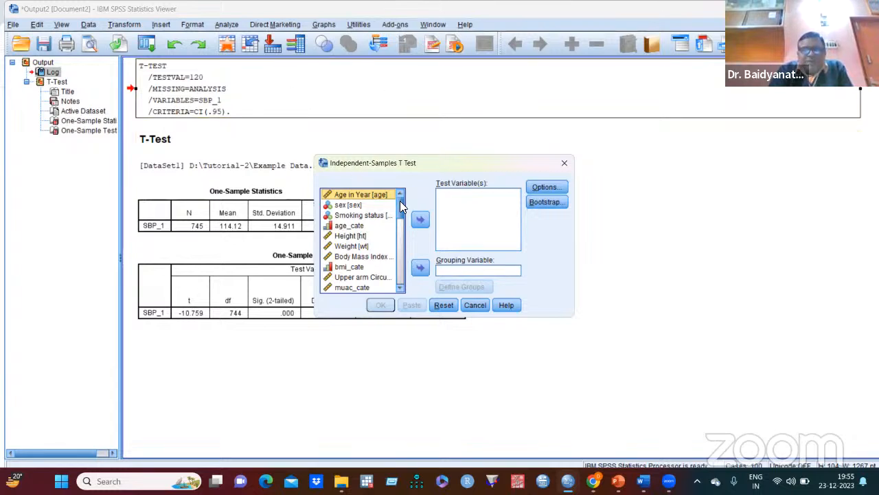
scroll(401, 207, "down", 1)
scroll(403, 207, "down", 1)
scroll(403, 202, "up", 3)
scroll(403, 204, "down", 3)
left_click_drag(406, 212, 404, 201)
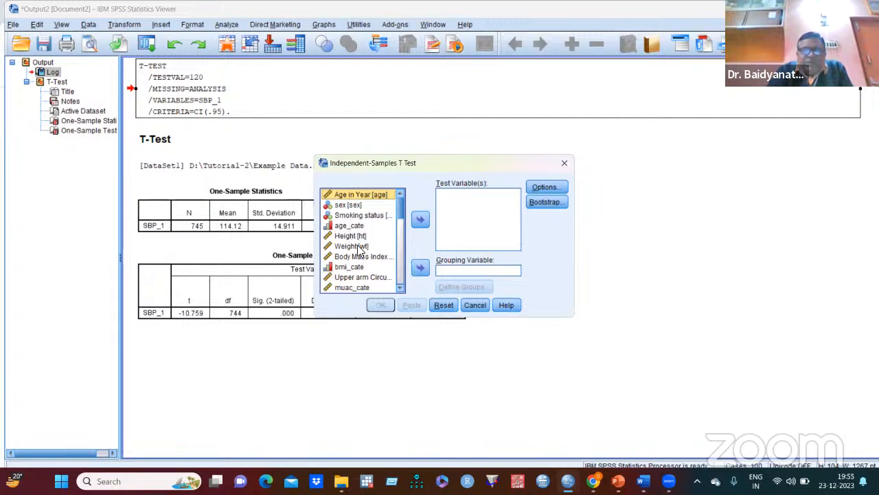
left_click(369, 216)
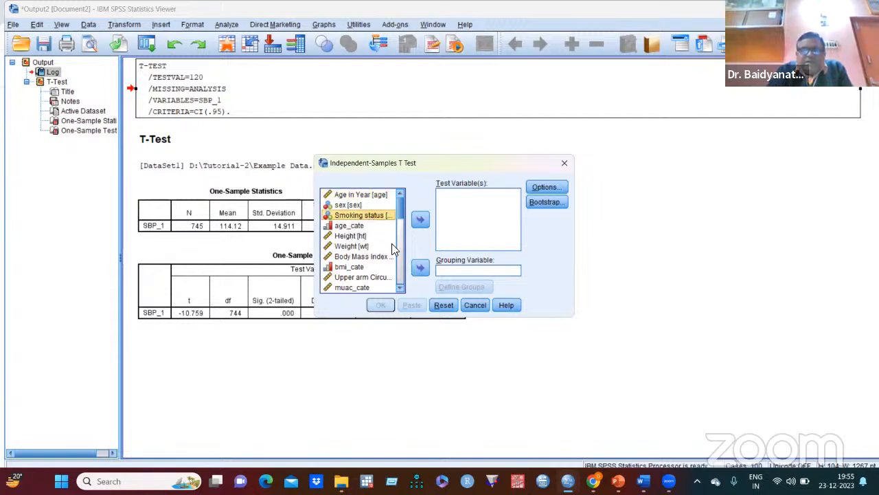
left_click(420, 268)
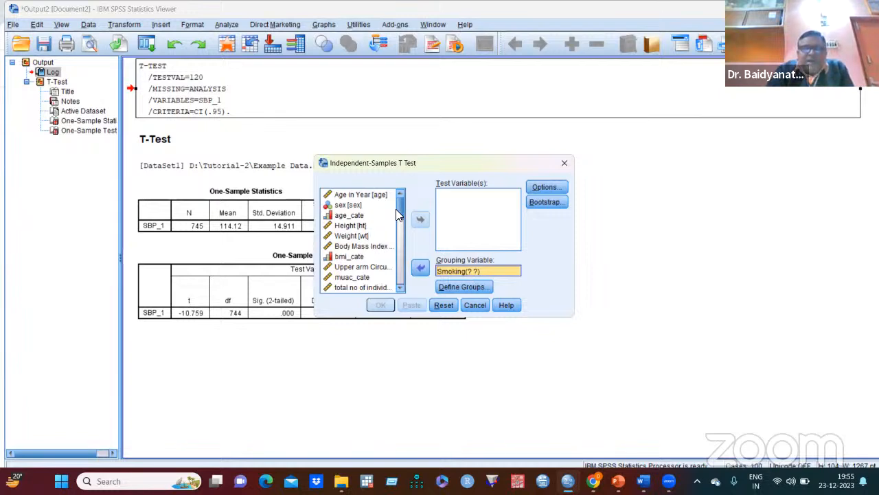
- Add SBP_1 as the test variable of the independent-samples t-test
left_click_drag(399, 209, 406, 268)
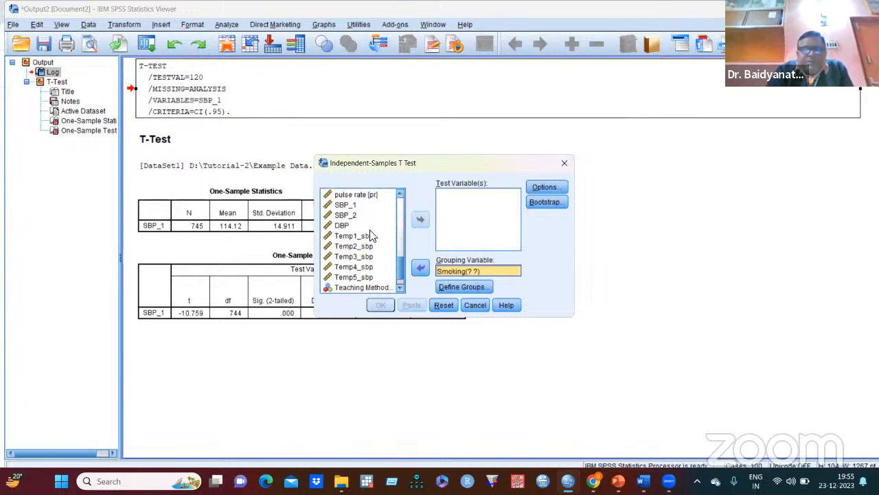
left_click_drag(346, 206, 346, 211)
left_click(420, 219)
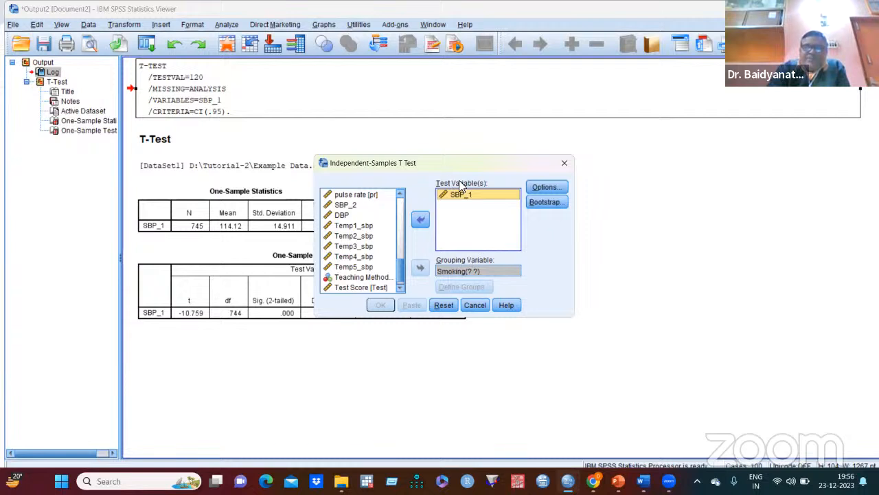
- Define the Smoking groups with the specified values 1 and 2 and run the independent-samples t-test
left_click(476, 270)
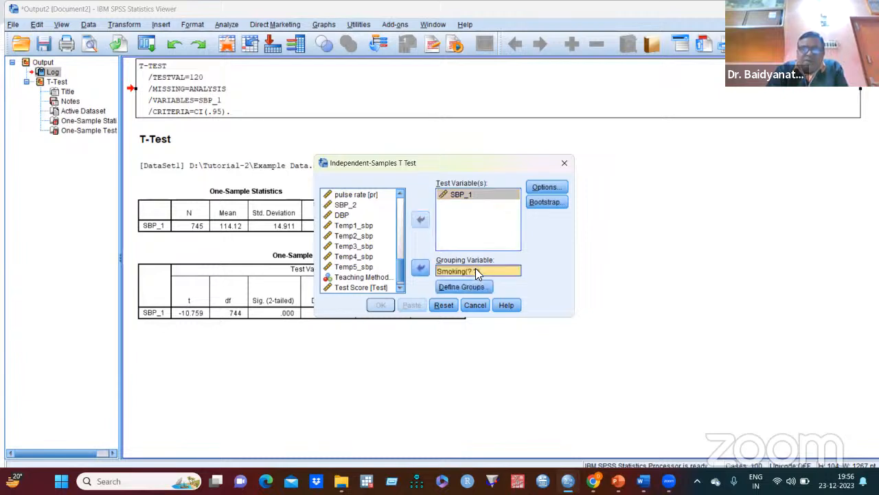
left_click(464, 287)
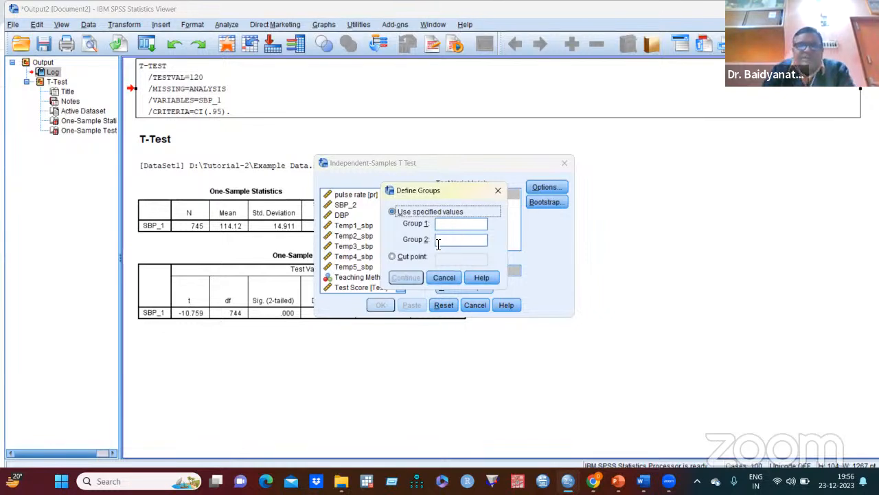
left_click(450, 224)
type("1")
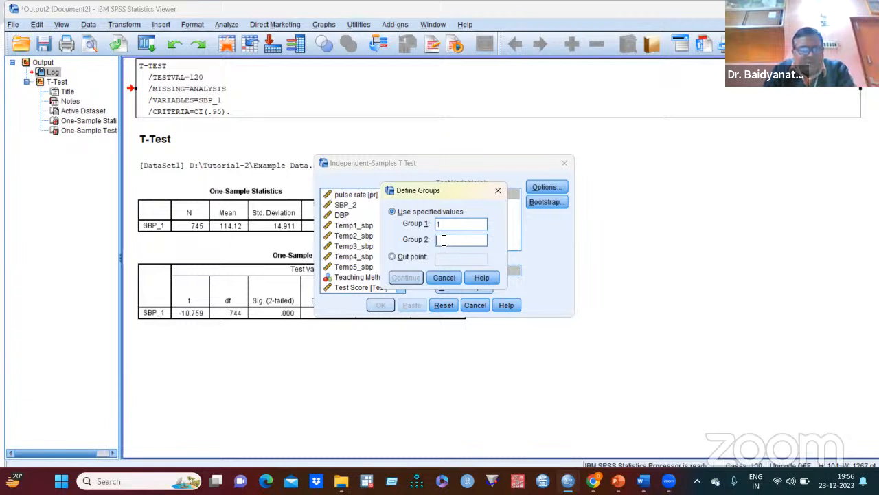
type("2")
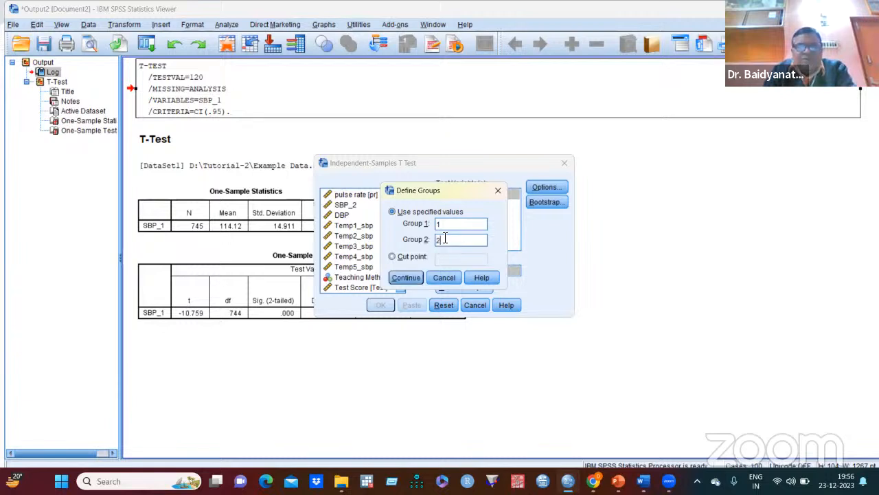
left_click(409, 277)
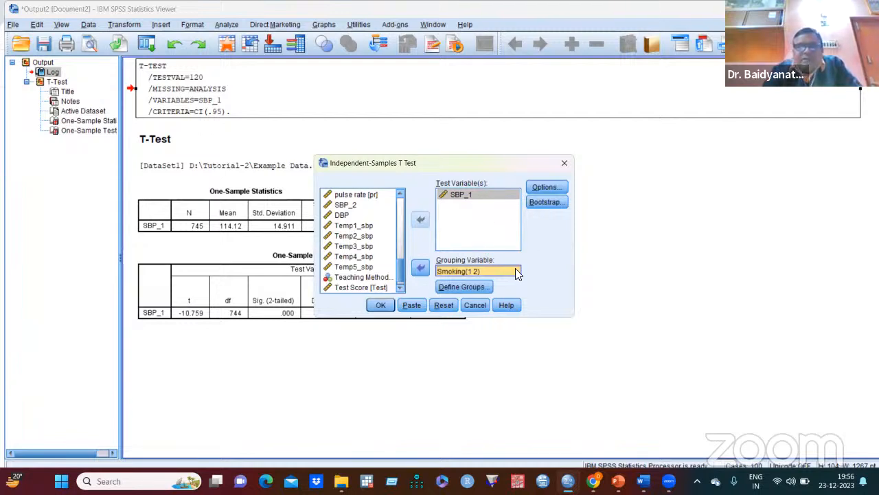
left_click(382, 304)
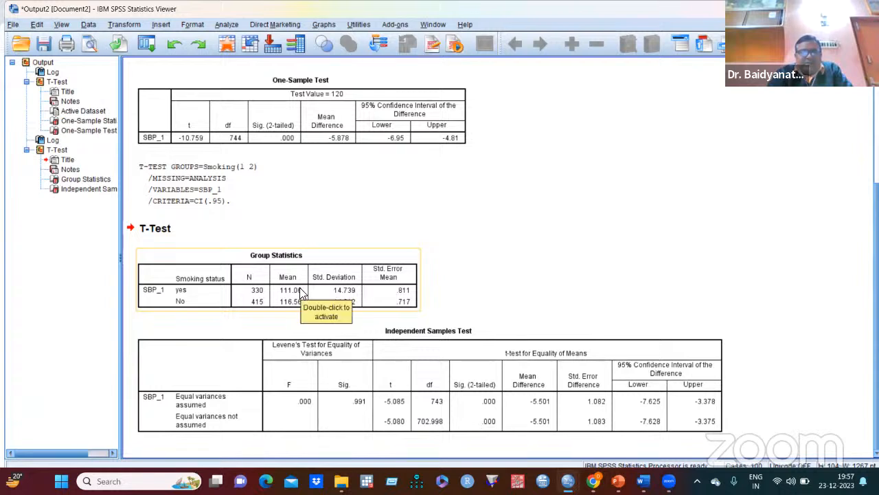
- Examine the Group Statistics by smoking status and the Independent Samples Test table, including Levene's test for equality of variances
left_click(519, 262)
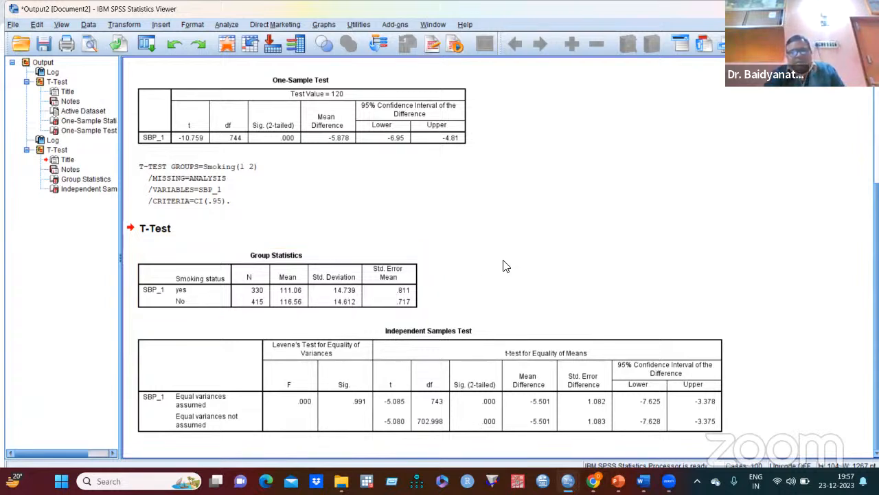
left_click(371, 297)
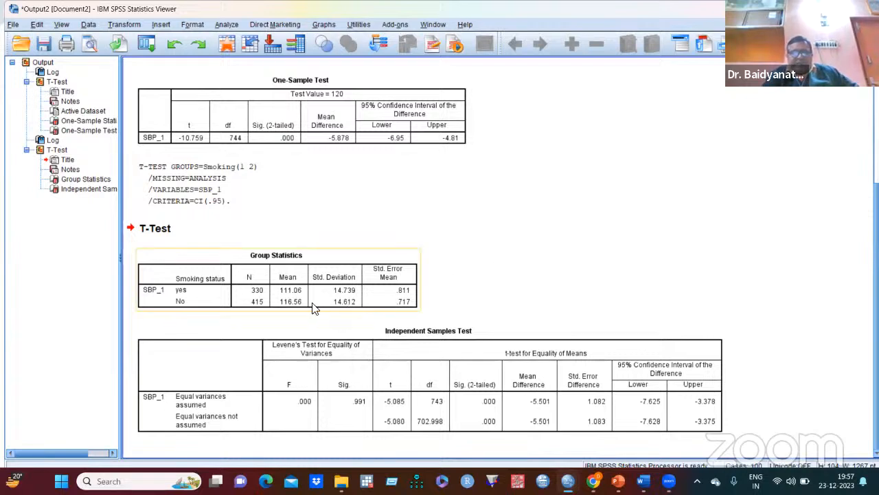
left_click(505, 268)
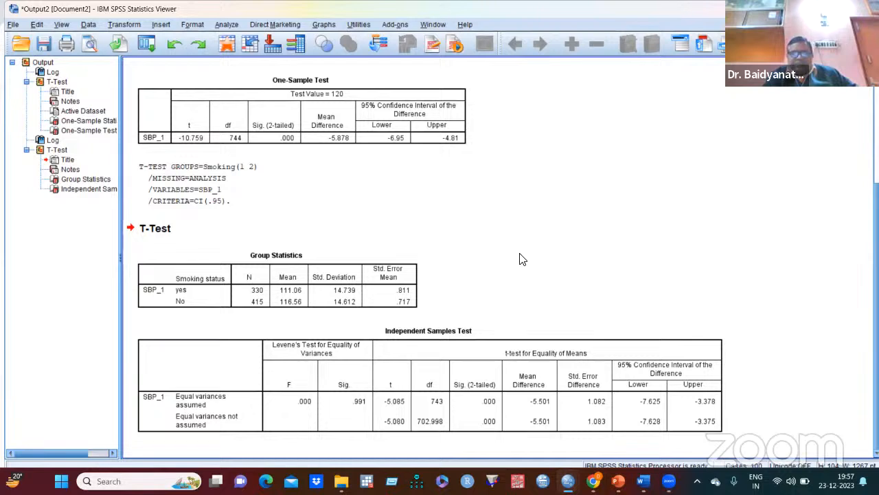
left_click(477, 334)
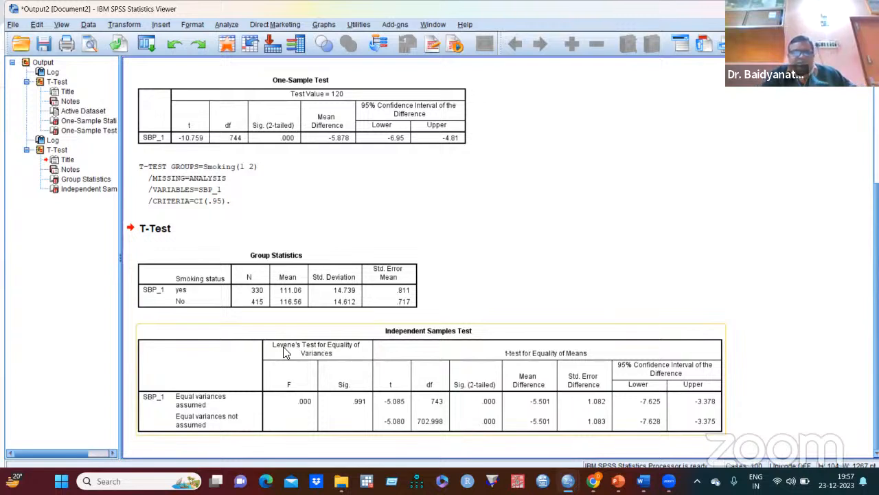
left_click(190, 321)
left_click(186, 303)
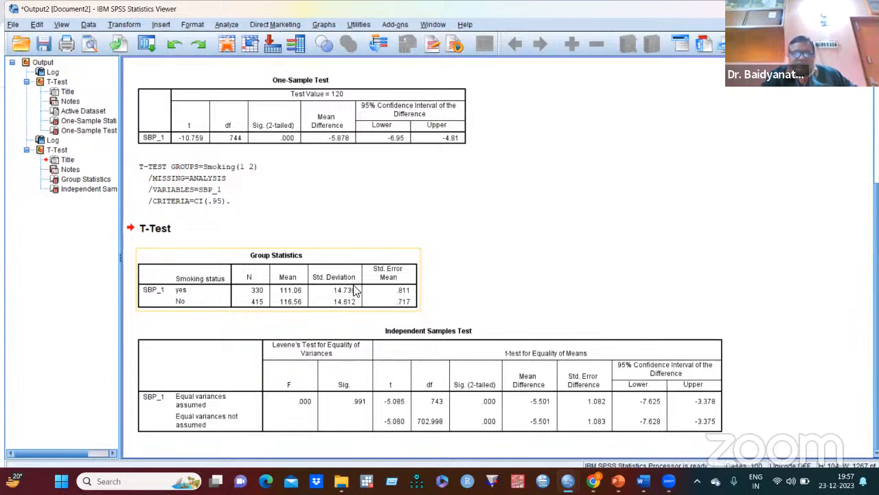
left_click(336, 318)
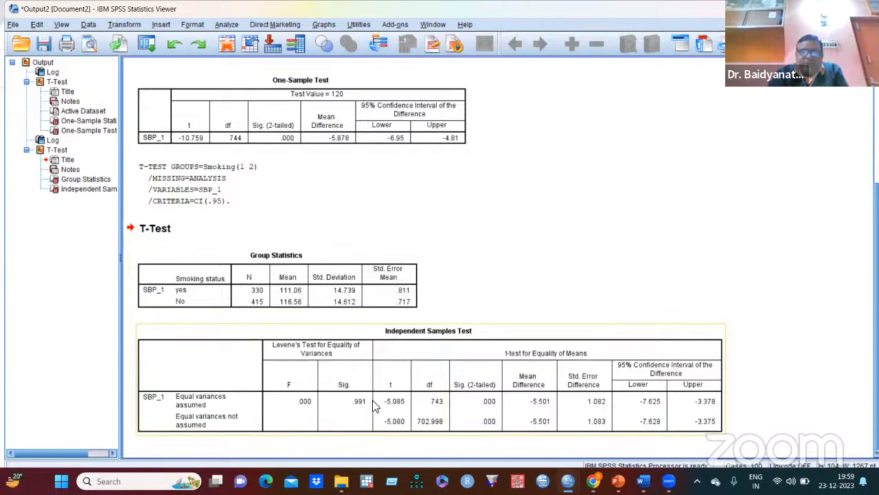
left_click(555, 281)
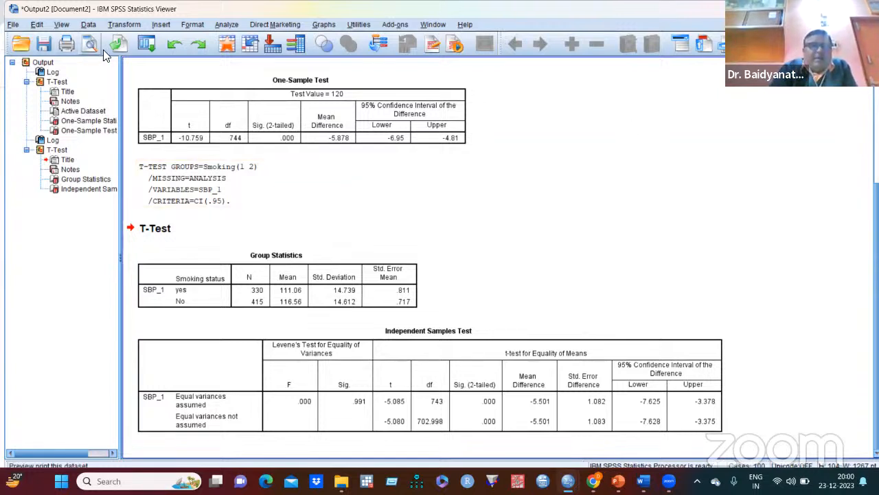
left_click(221, 25)
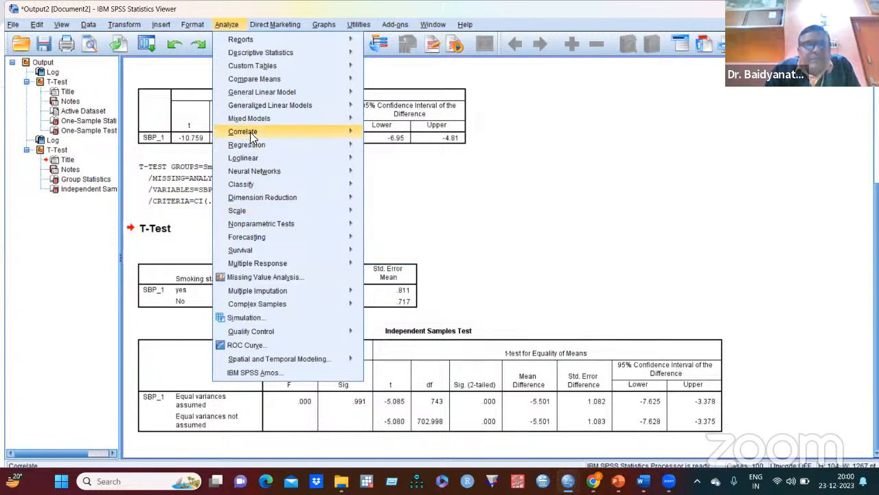
mouse_move(261, 119)
mouse_move(277, 79)
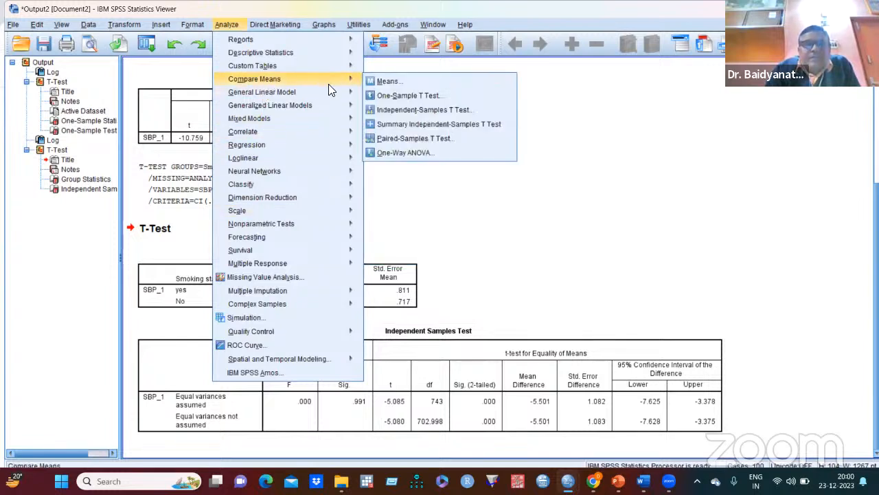
left_click(402, 139)
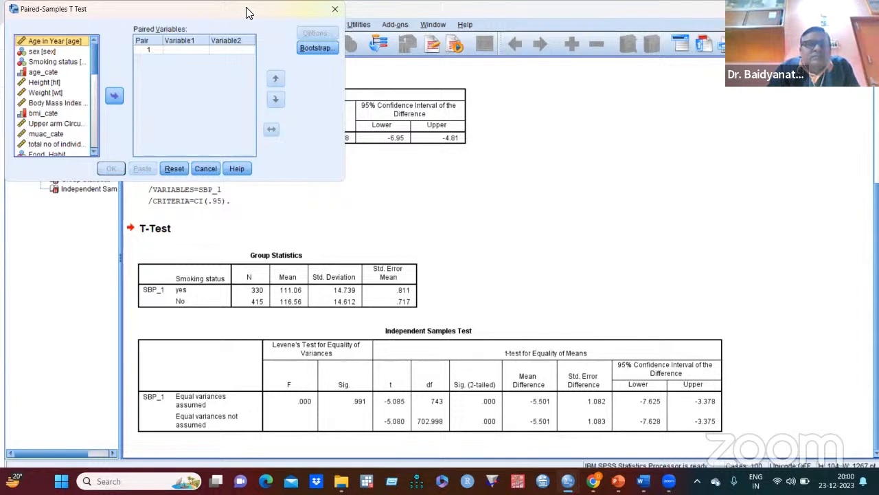
left_click_drag(248, 12, 505, 110)
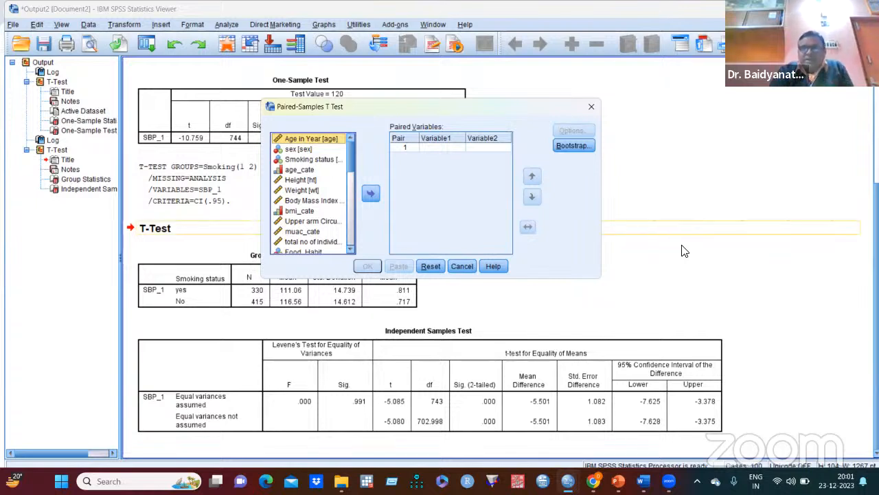
left_click(593, 107)
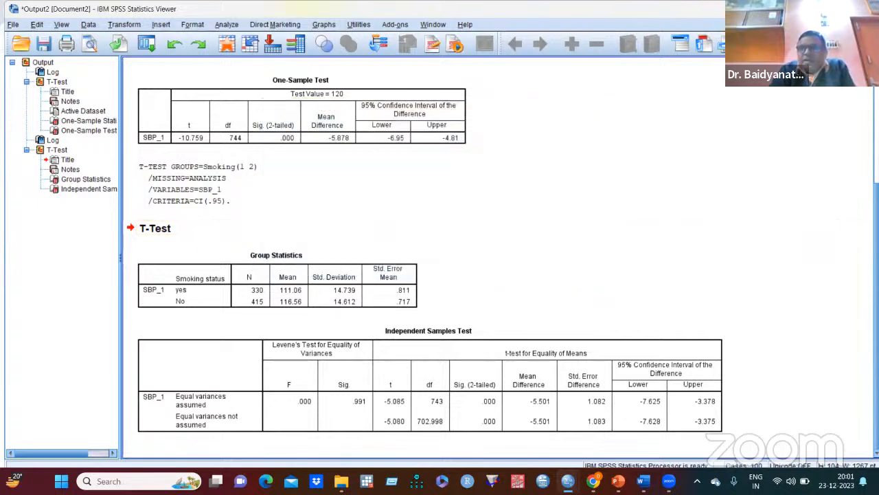
- Examine the variables in the example dataset across its columns, including the SBP_1 and SBP_2 blood pressure readings
key("alt+Tab")
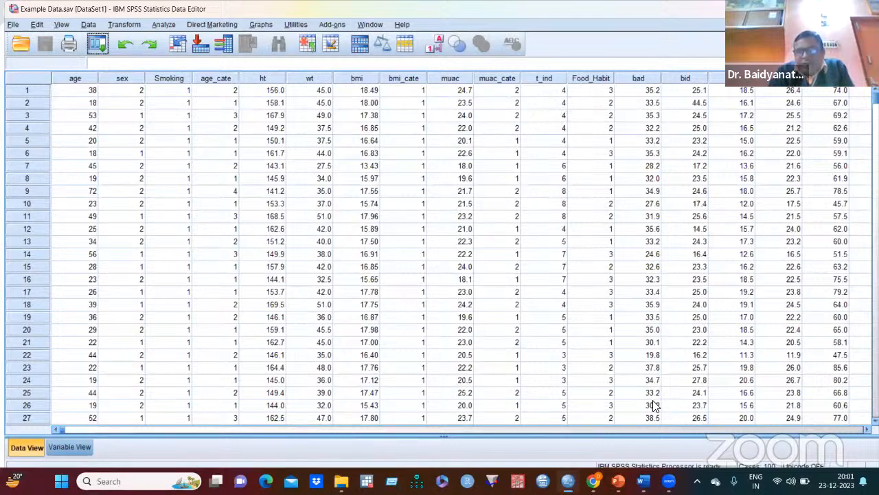
scroll(654, 406, "right", 10)
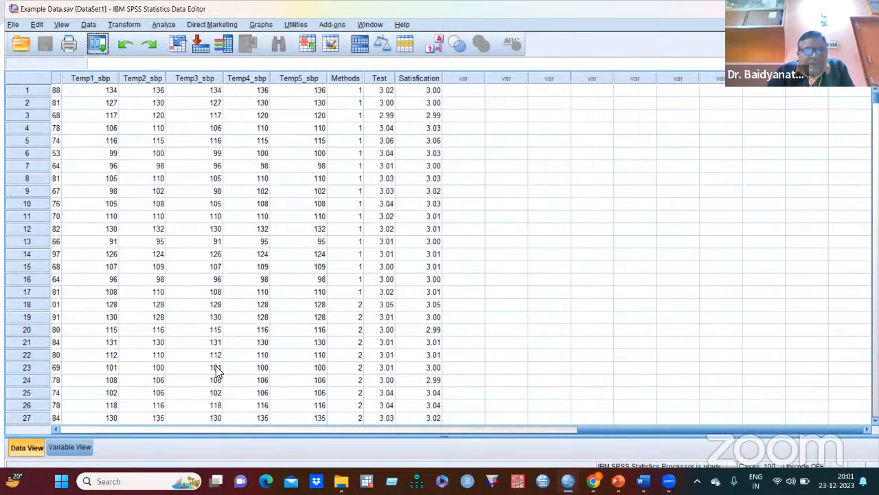
scroll(215, 369, "left", 5)
scroll(215, 369, "left", 5)
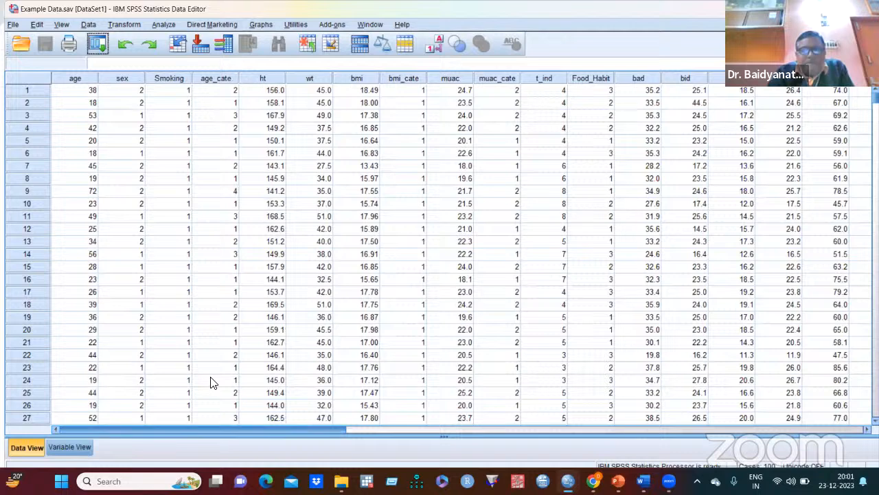
left_click(479, 244)
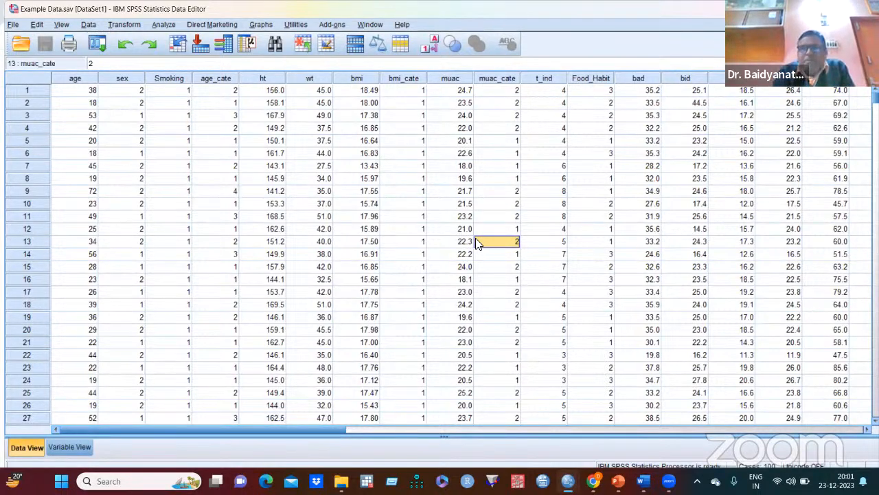
key("Right")
key("Right")
key("Right")
key("Right")
key("Right")
key("Right")
key("Right")
key("Right")
key("Right")
key("Right")
key("Right")
key("Right")
key("Right")
key("Right")
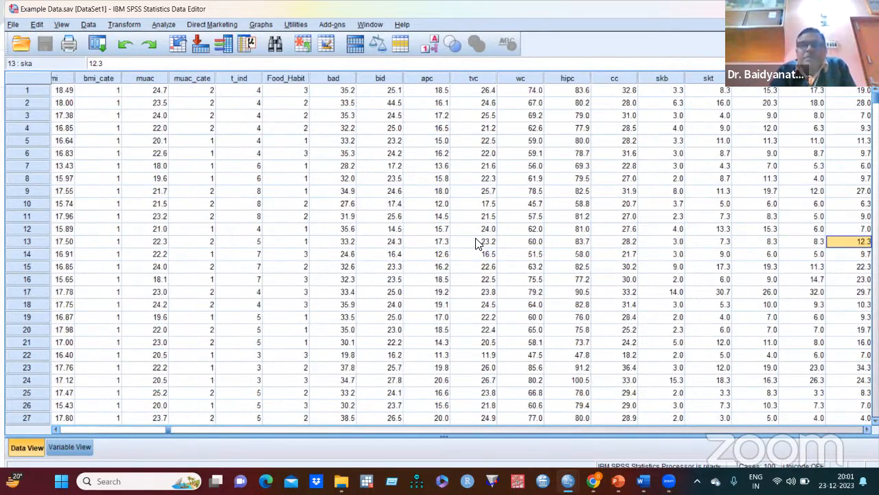
key("Right")
key("Right")
key("Right")
key("Right")
key("Right")
key("Right")
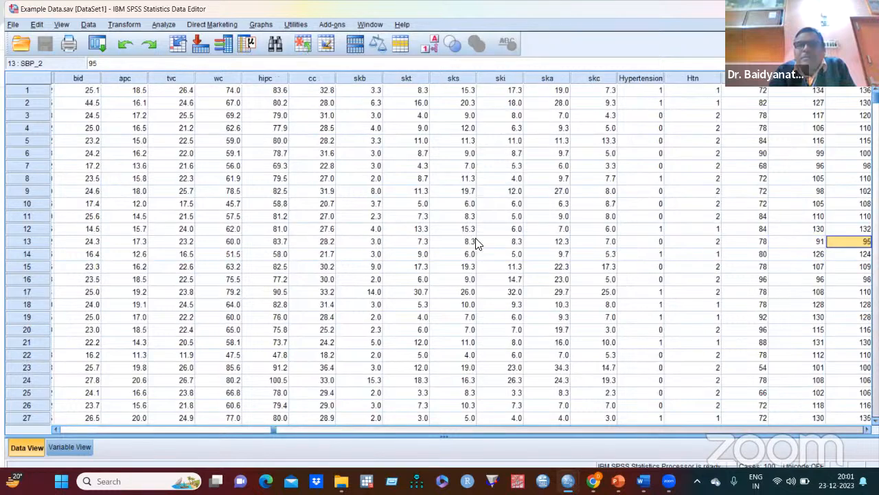
key("Right")
key("Right")
key("Right")
key("Right")
key("Right")
key("Right")
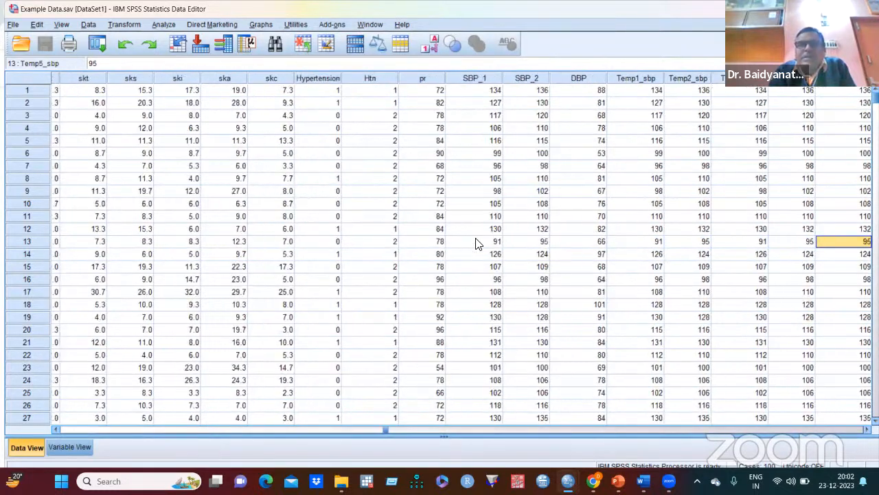
key("Right")
key("Right")
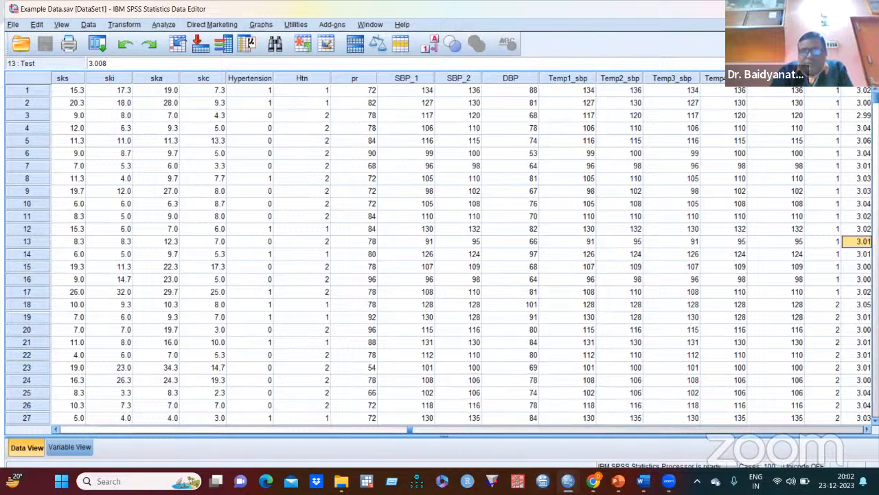
- Return to the output and start a paired-samples t-test with SBP_1 as the first variable of pair 1
mouse_move(568, 481)
left_click(629, 415)
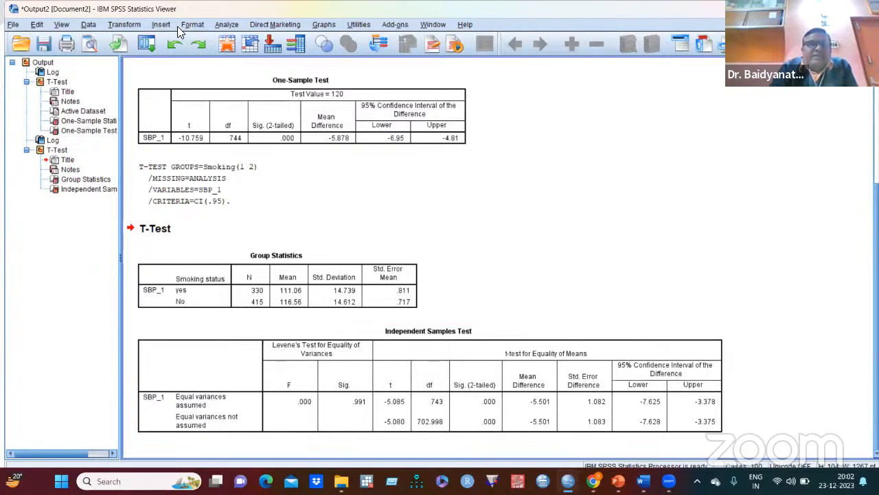
left_click(227, 25)
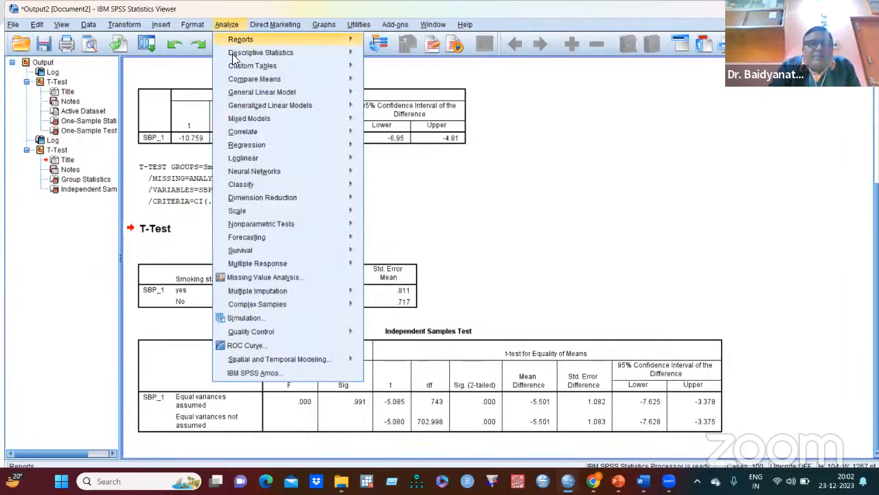
mouse_move(275, 79)
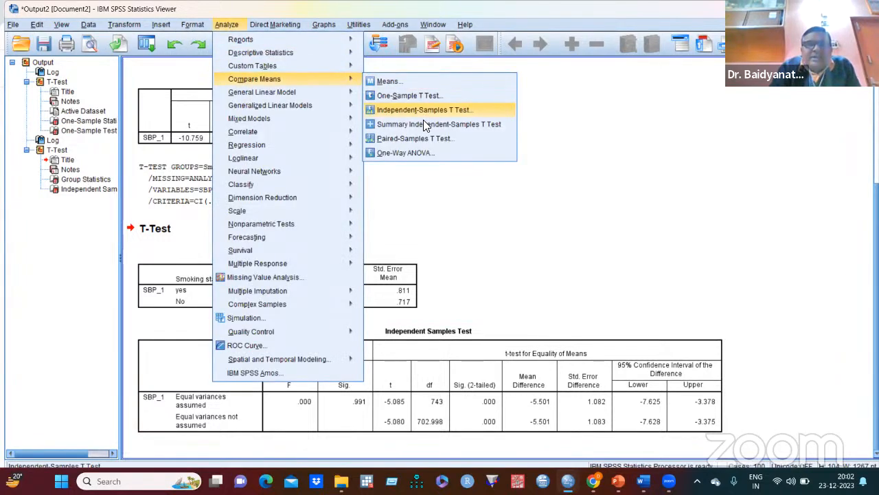
left_click(423, 138)
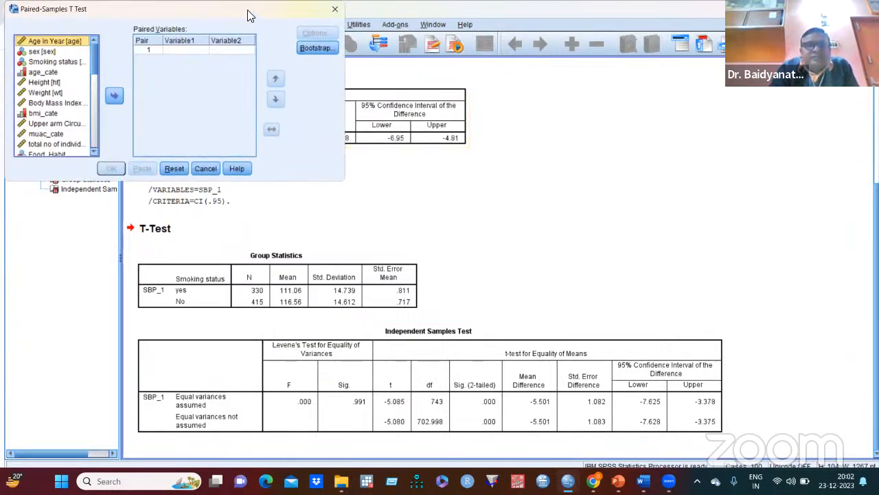
left_click_drag(250, 15, 520, 109)
left_click_drag(363, 157, 374, 210)
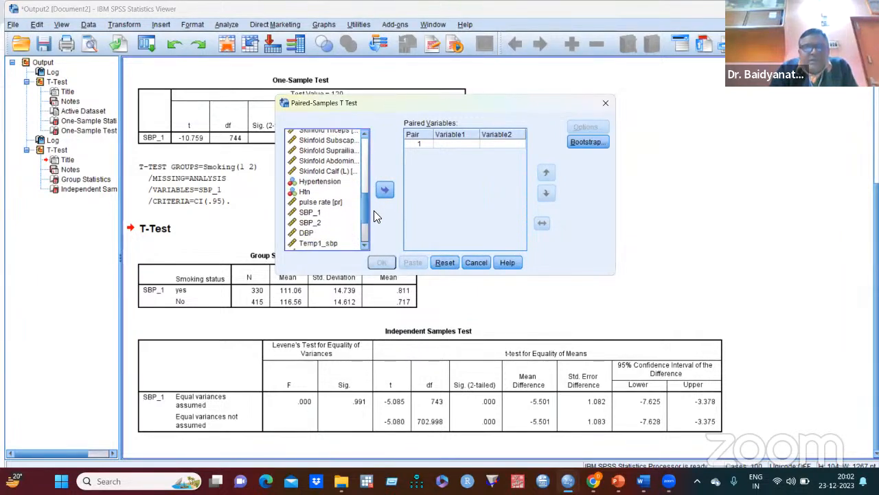
left_click(341, 211)
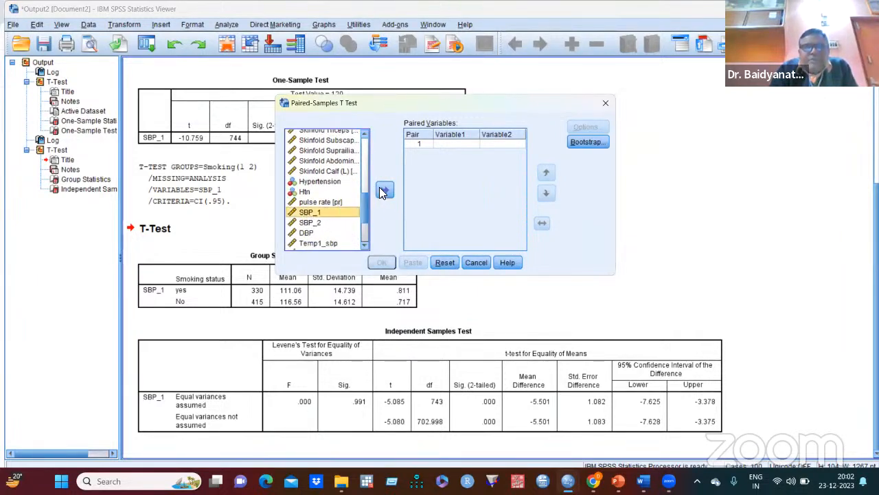
left_click(384, 191)
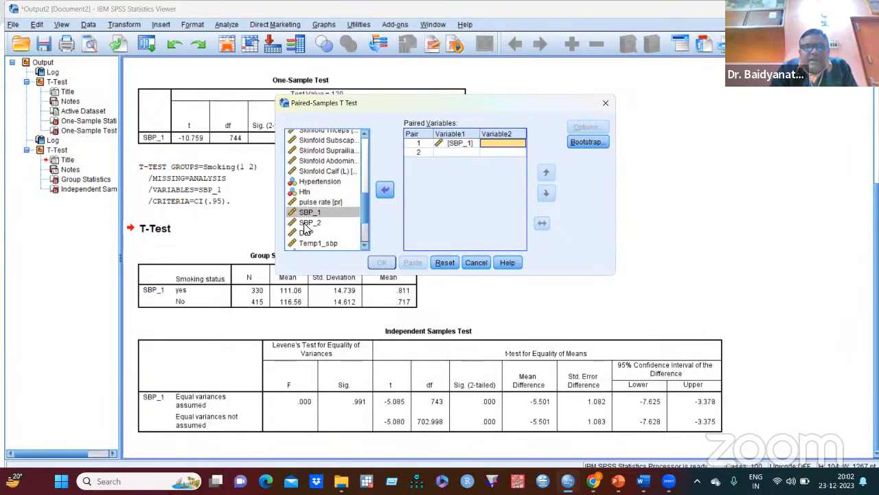
- Assign SBP_2 as the second variable of pair 1 and run the paired-samples t-test
left_click(308, 223)
left_click(384, 189)
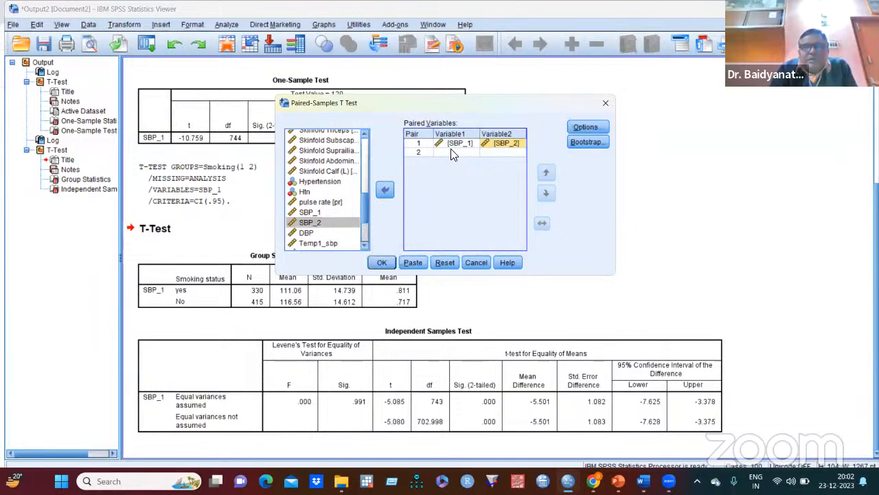
left_click(382, 263)
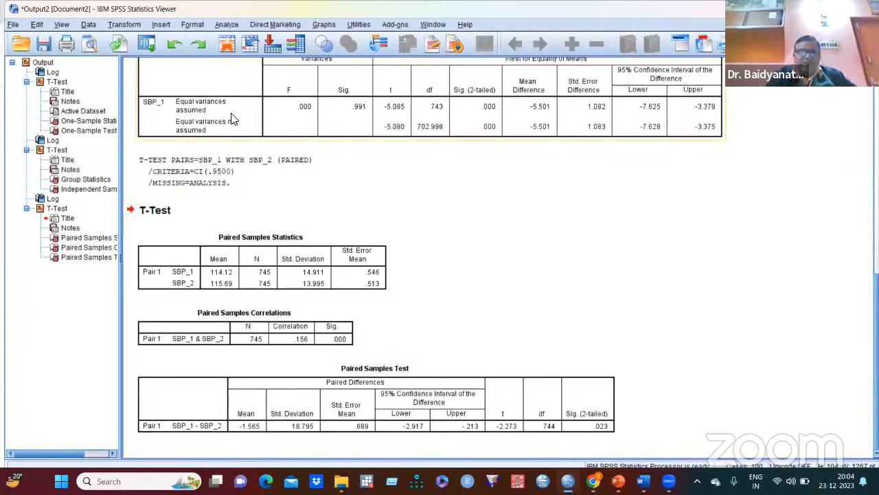
left_click(221, 26)
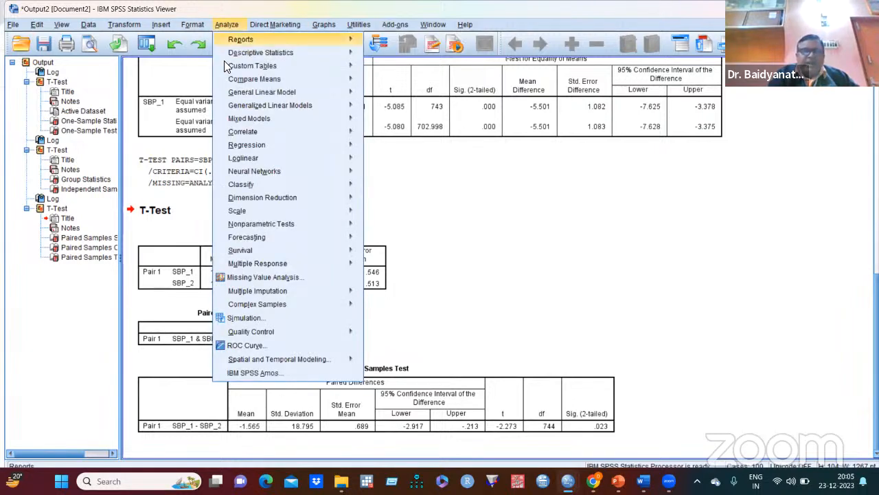
mouse_move(246, 93)
mouse_move(257, 77)
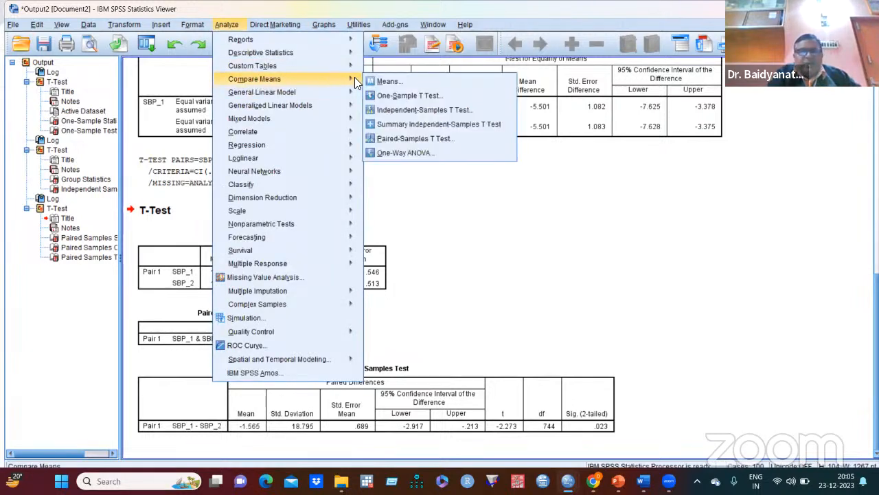
left_click(426, 110)
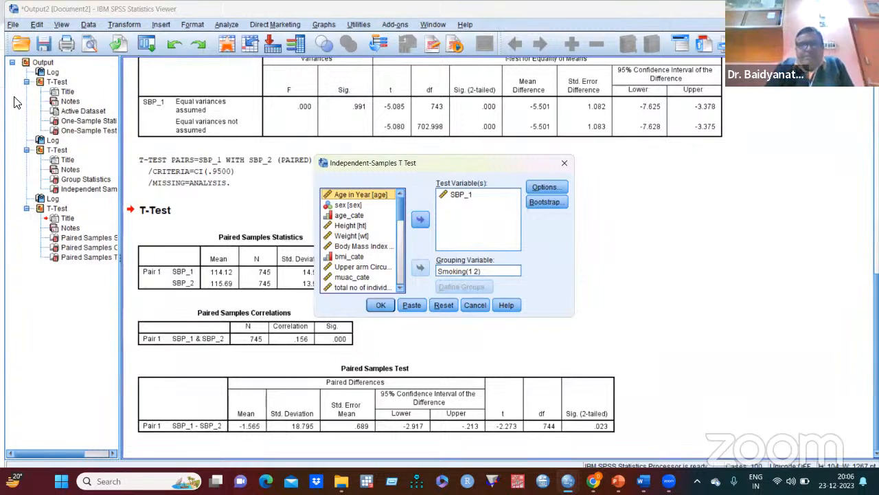
left_click(562, 166)
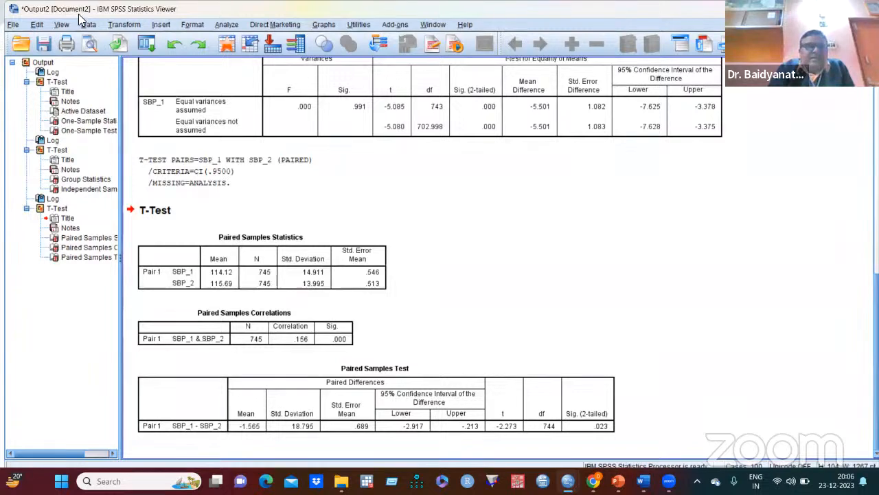
- Start a one-way ANOVA and add SBP_1 as the dependent variable
left_click(228, 25)
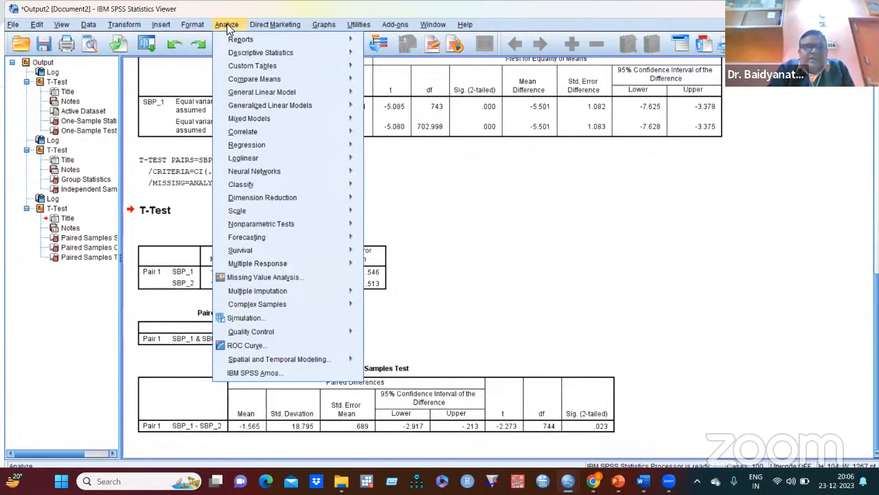
mouse_move(261, 84)
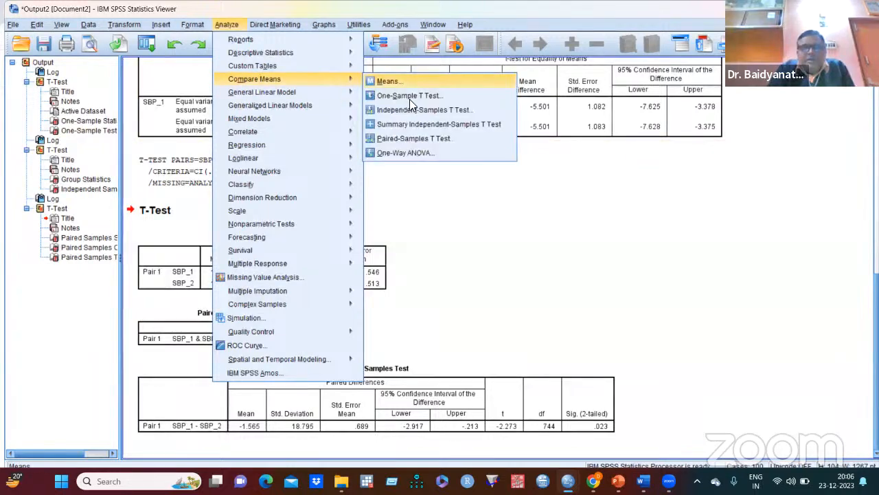
left_click(430, 152)
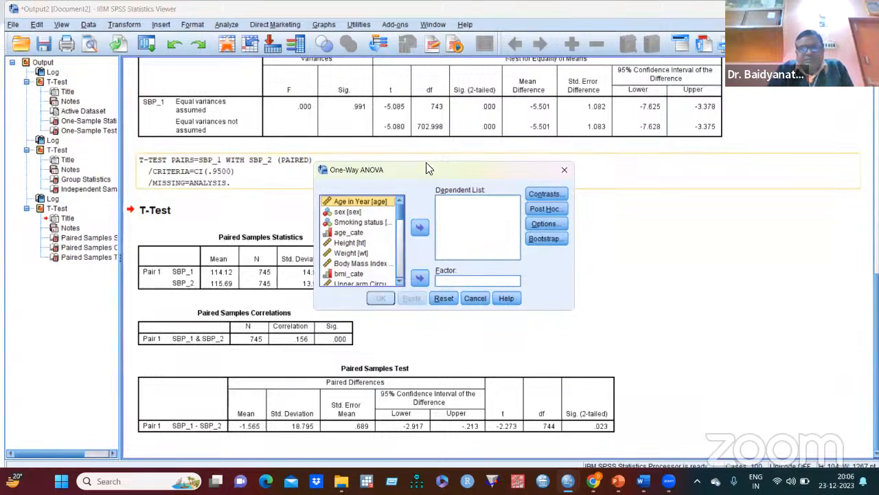
left_click_drag(397, 206, 407, 254)
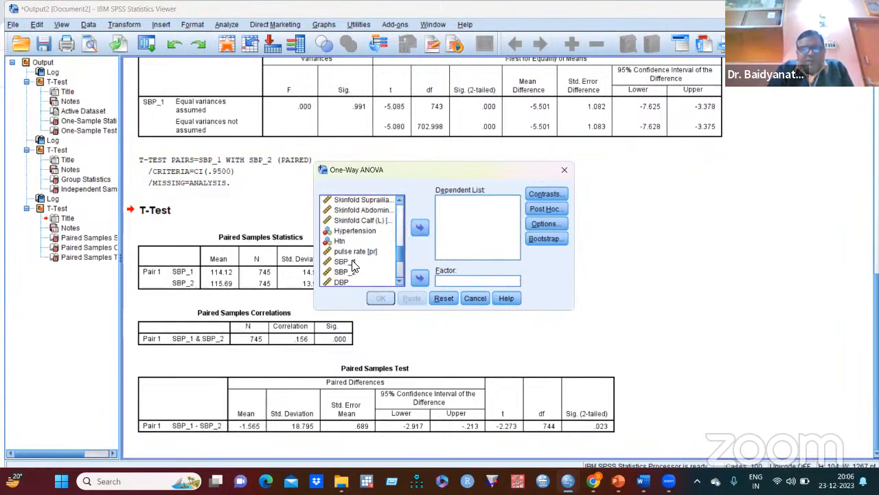
left_click(352, 263)
left_click(418, 227)
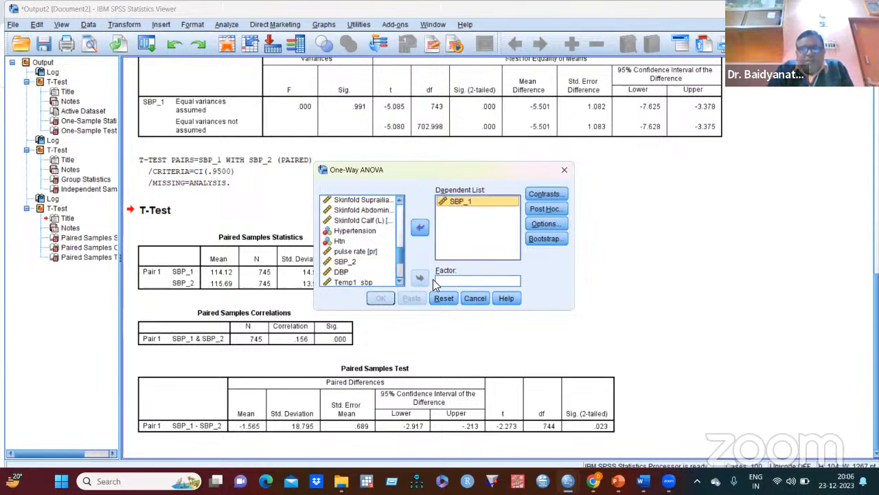
- Assign bmi_cate as the factor of the one-way ANOVA
left_click_drag(398, 252, 399, 220)
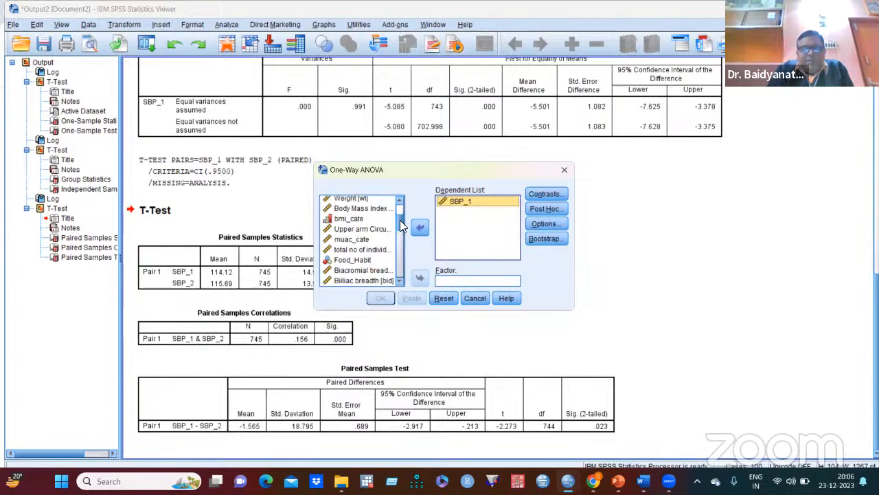
left_click(354, 218)
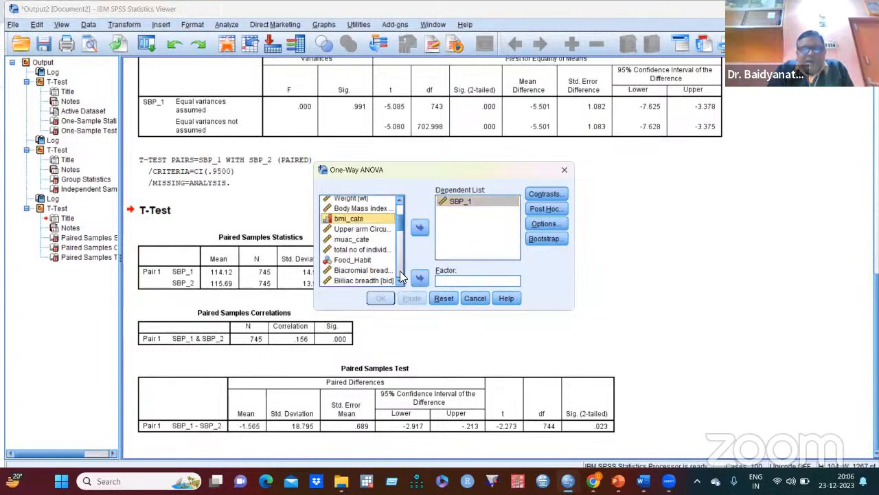
left_click(419, 279)
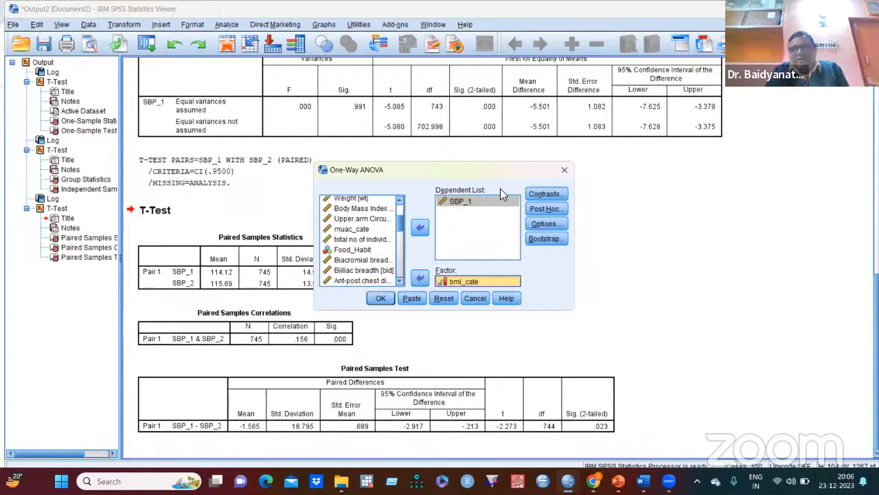
- View the contrast settings without changing them, and enable the Scheffe post hoc test for the one-way ANOVA
left_click(546, 194)
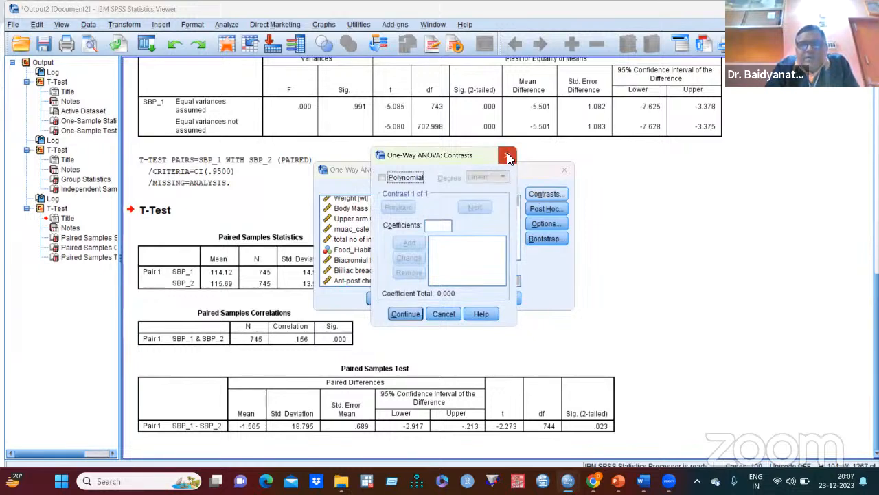
left_click(507, 156)
left_click(549, 208)
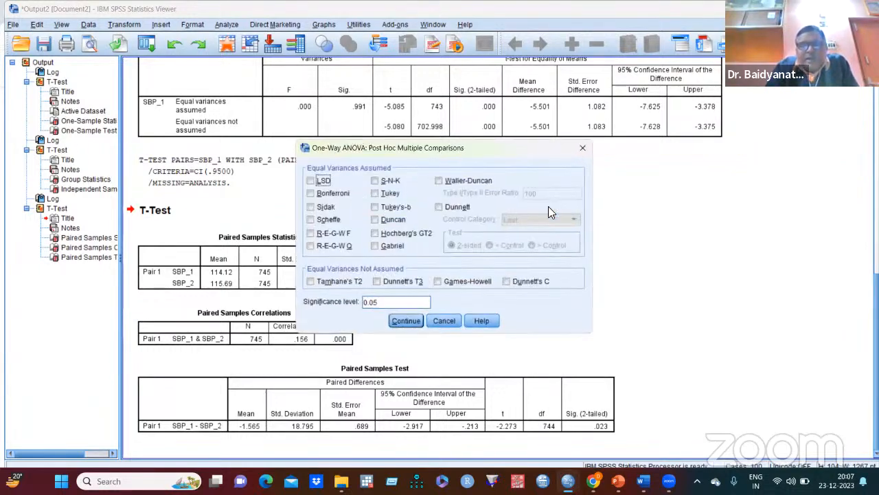
left_click(310, 221)
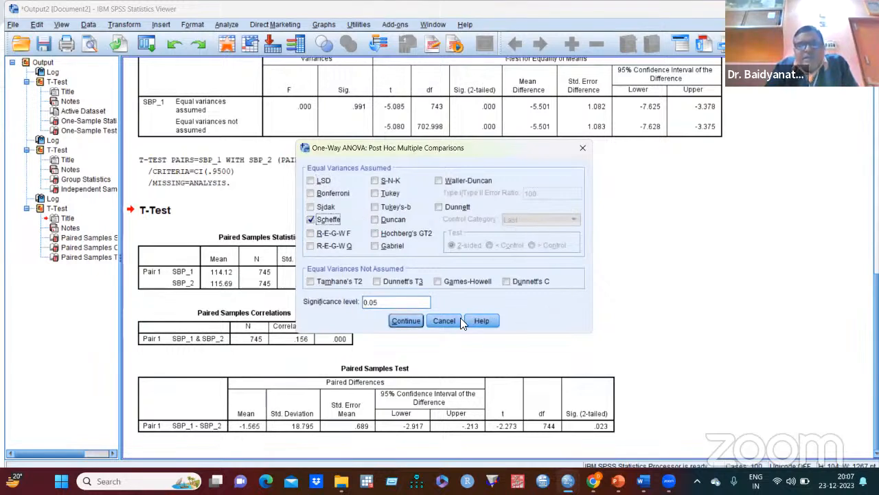
left_click(414, 322)
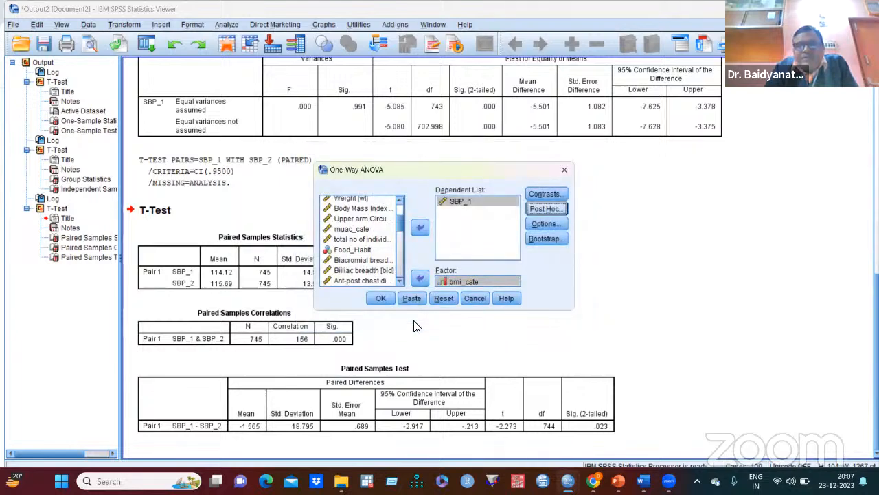
- Include descriptive statistics and the homogeneity of variance test in the one-way ANOVA options and run the analysis
left_click(542, 224)
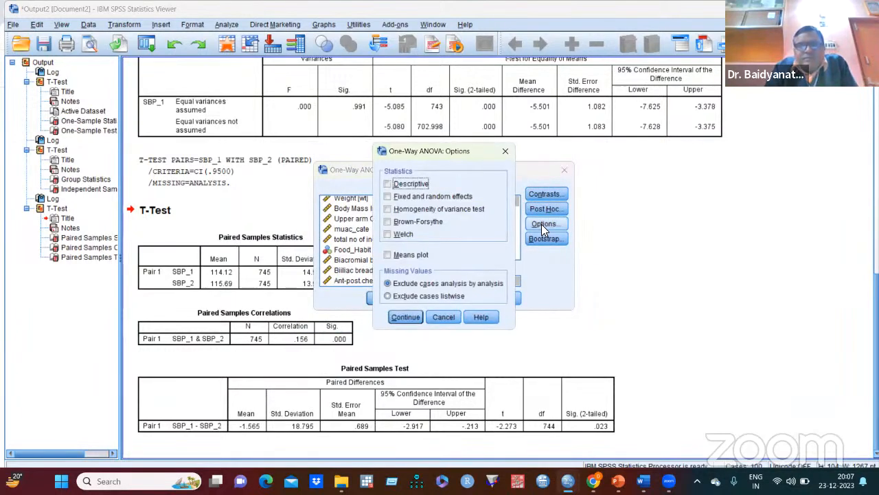
left_click(386, 208)
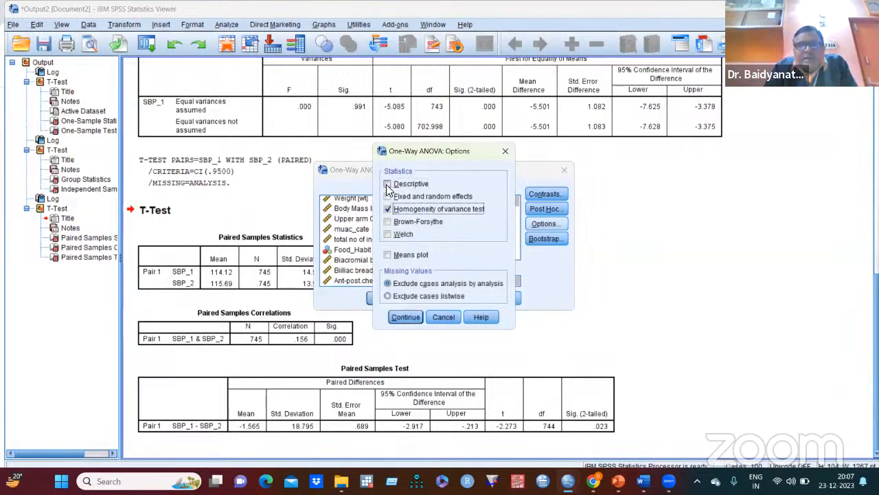
left_click(387, 185)
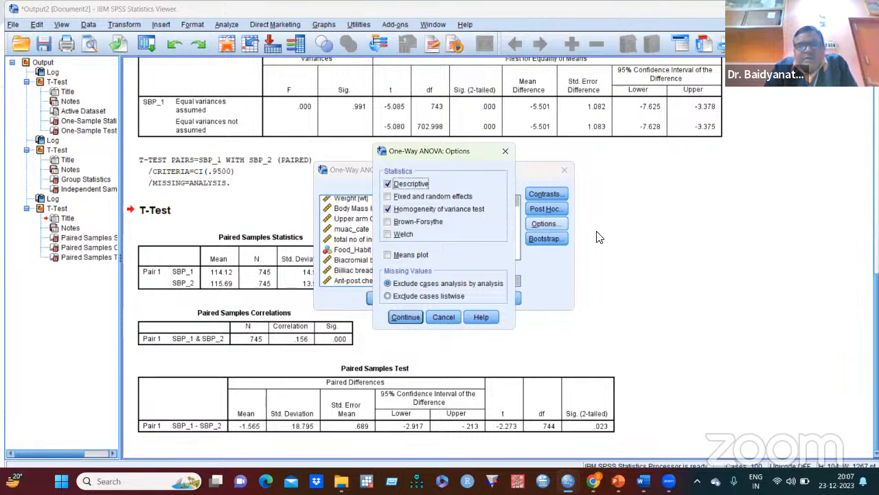
left_click(406, 317)
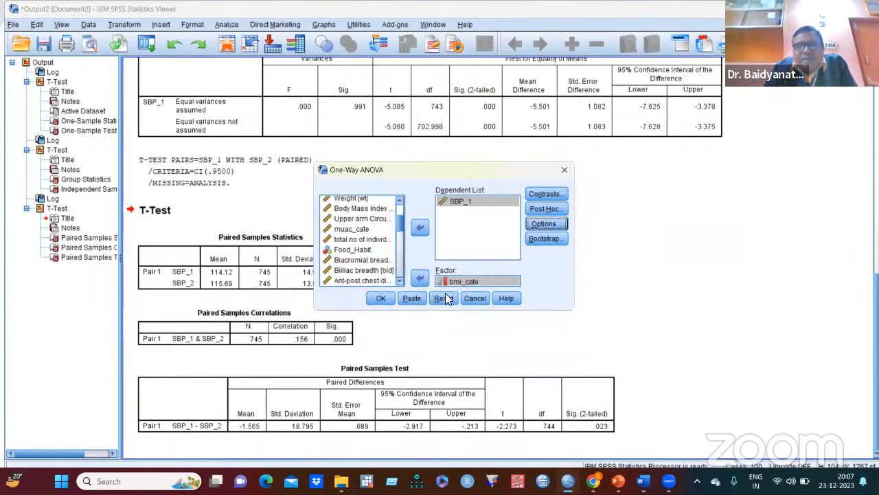
left_click(380, 298)
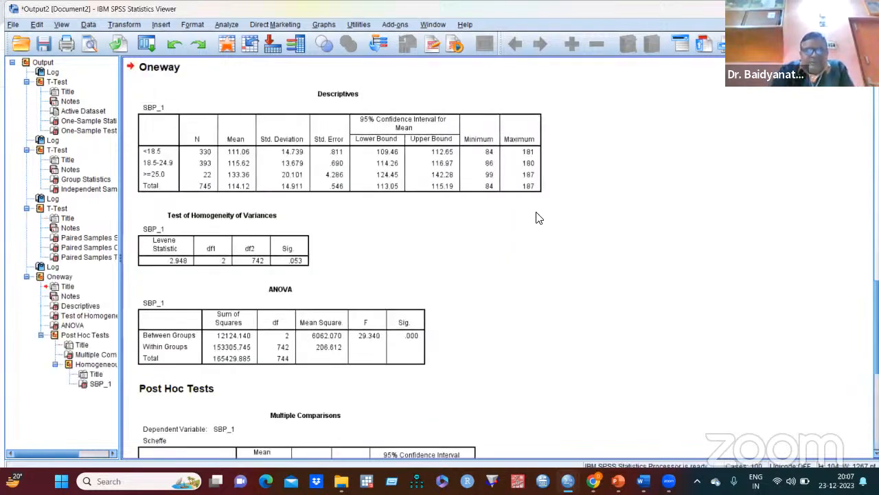
- Examine the one-way ANOVA output: descriptives by BMI category, homogeneity of variances, ANOVA table and Scheffe post hoc comparisons
scroll(537, 219, "down", 5)
scroll(537, 219, "down", 1)
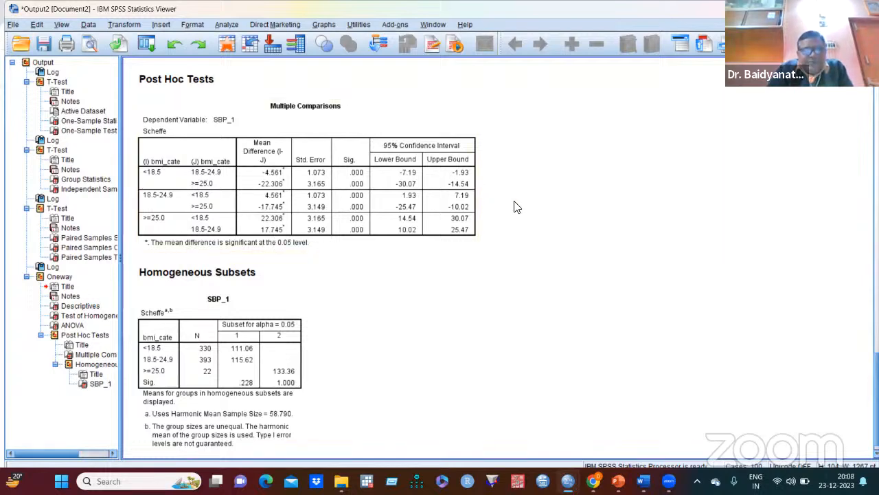
scroll(512, 203, "up", 15)
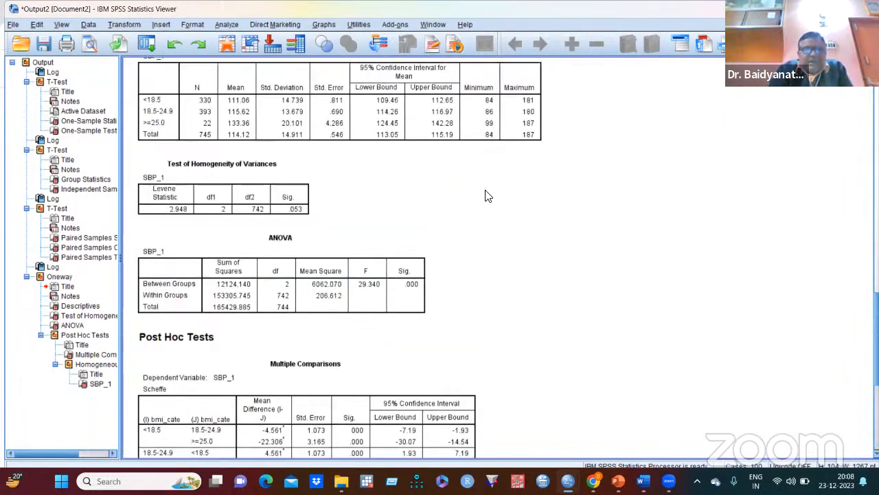
scroll(481, 199, "down", 4)
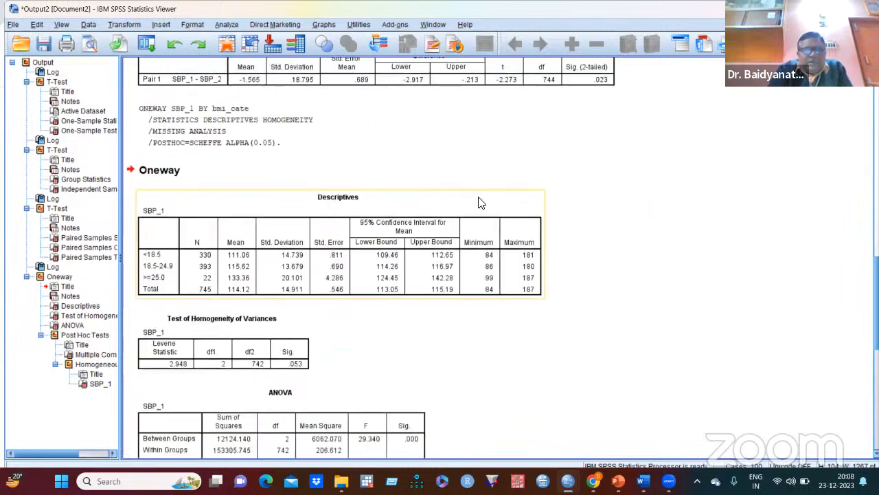
scroll(480, 206, "down", 3)
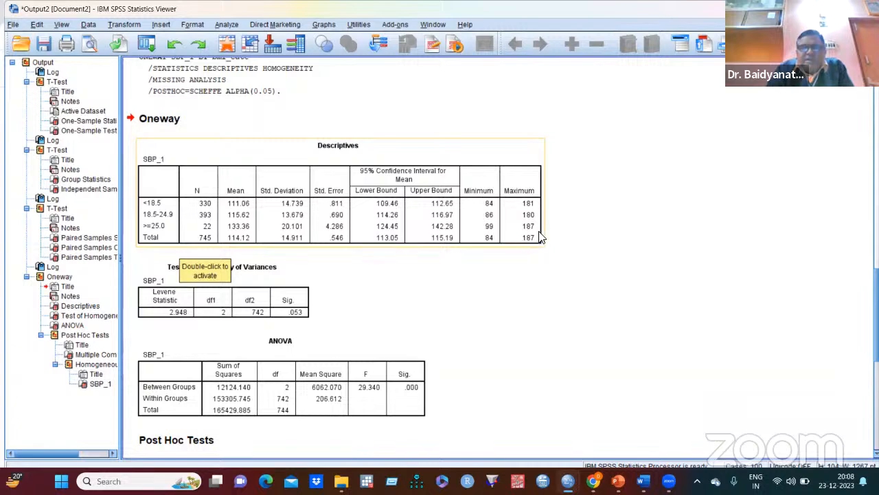
scroll(509, 217, "down", 1)
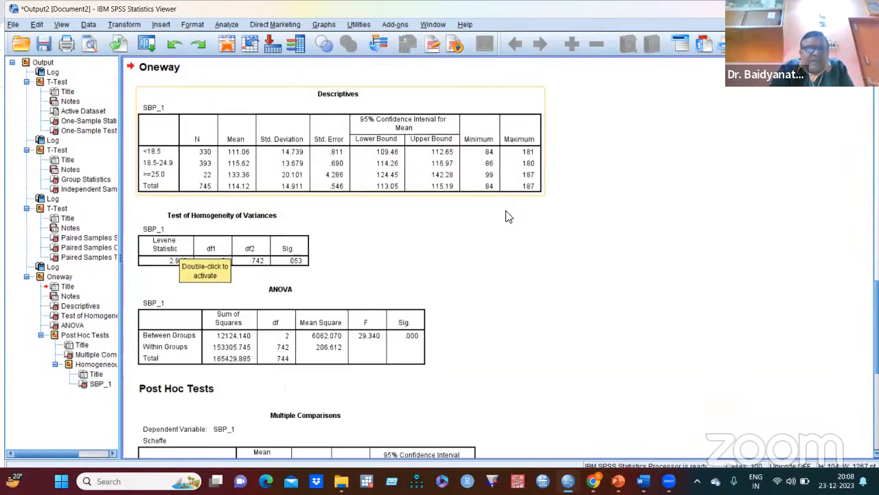
scroll(506, 215, "down", 1)
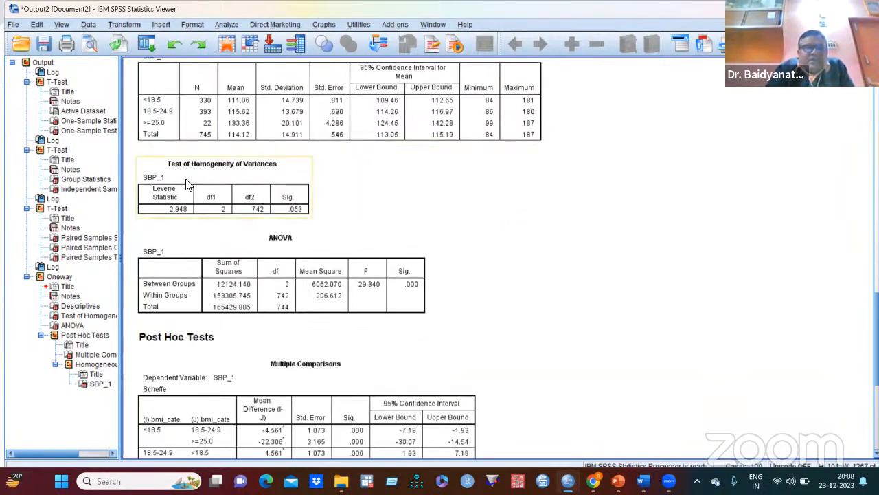
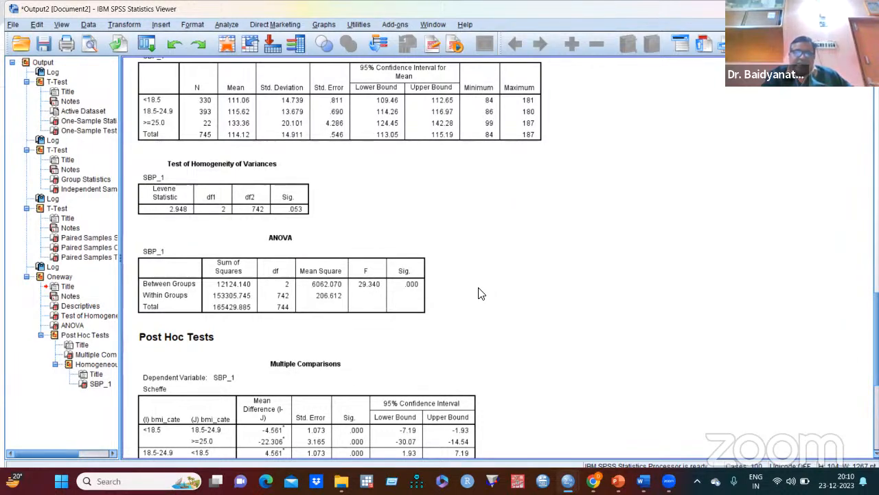
- Review the significance in the ANOVA table for SBP_1, the group descriptives and the Scheffe multiple comparisons between BMI categories
left_click(365, 305)
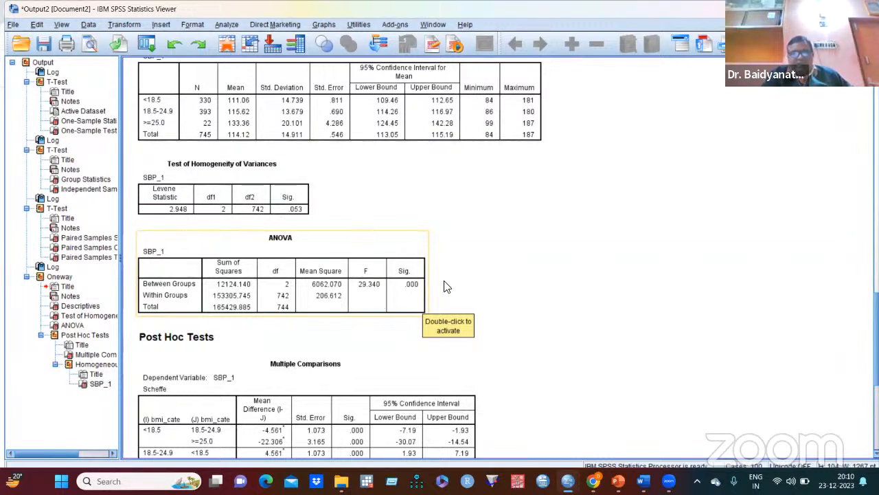
left_click(459, 291)
left_click(415, 301)
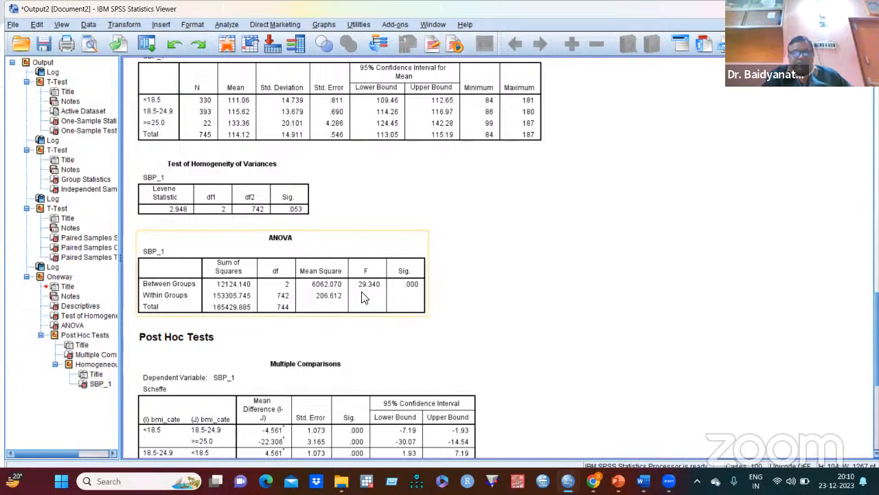
left_click(502, 279)
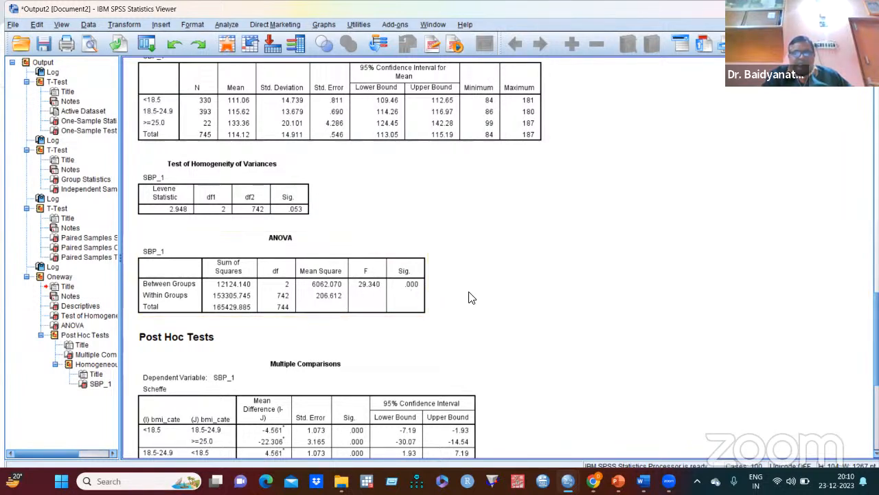
left_click(407, 306)
left_click(434, 295)
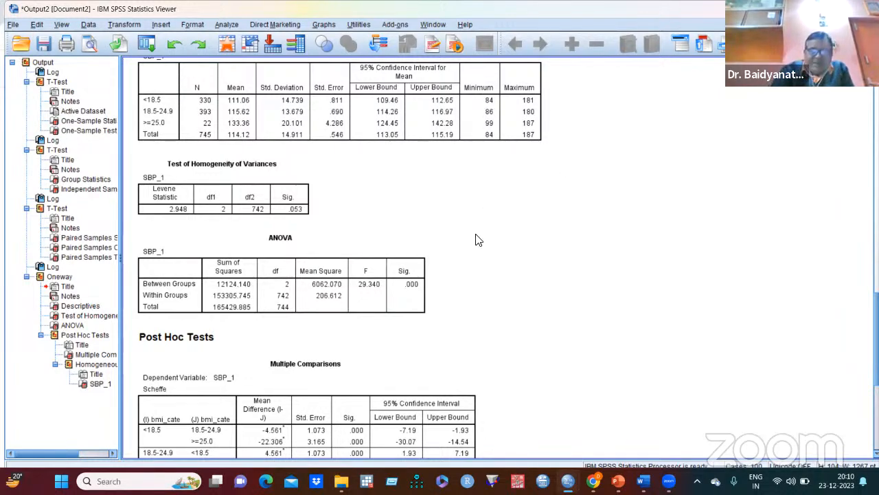
scroll(477, 237, "down", 5)
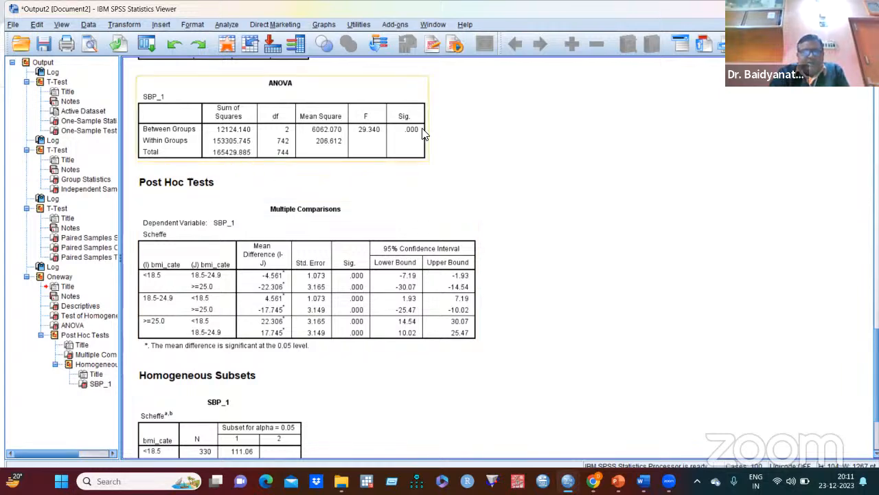
scroll(281, 209, "up", 5)
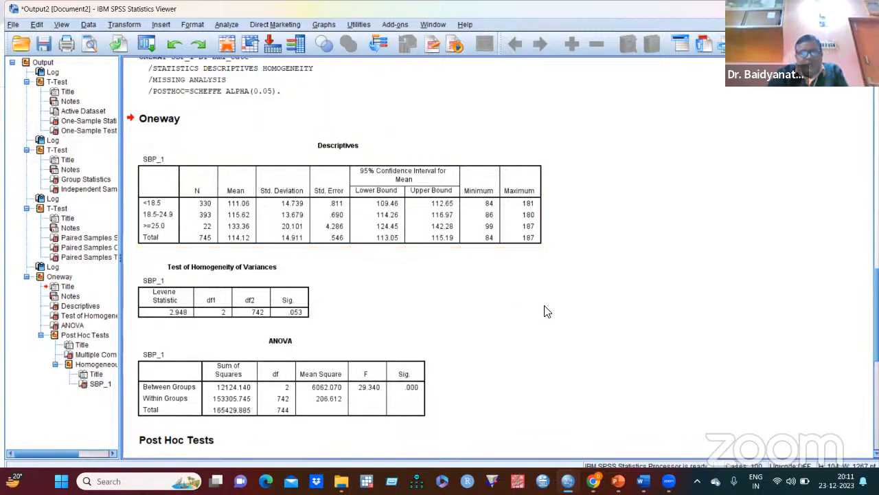
scroll(553, 306, "down", 3)
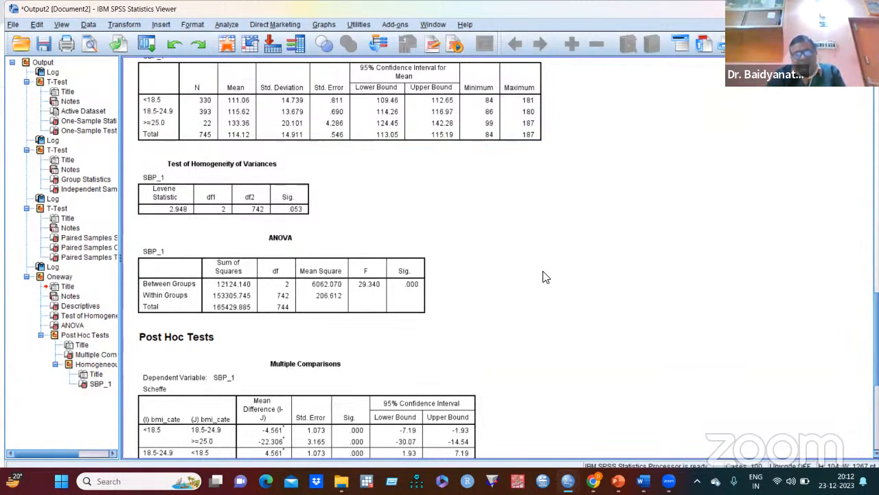
scroll(553, 294, "down", 3)
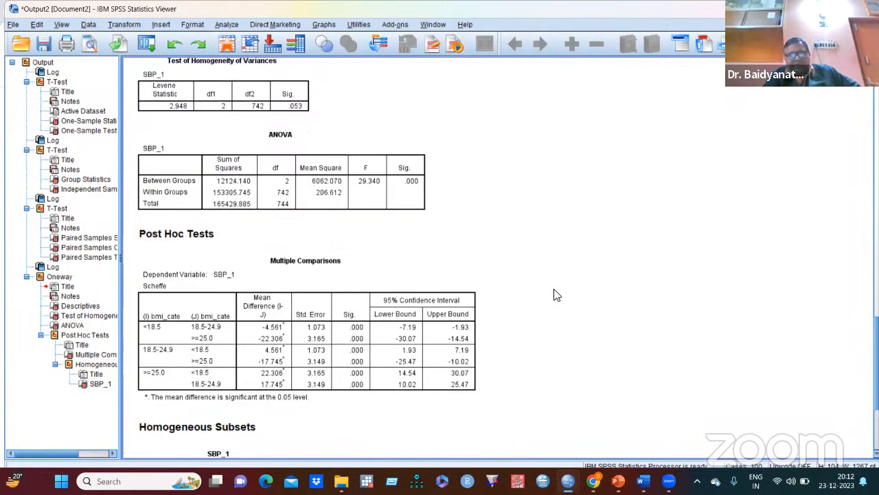
scroll(560, 292, "down", 2)
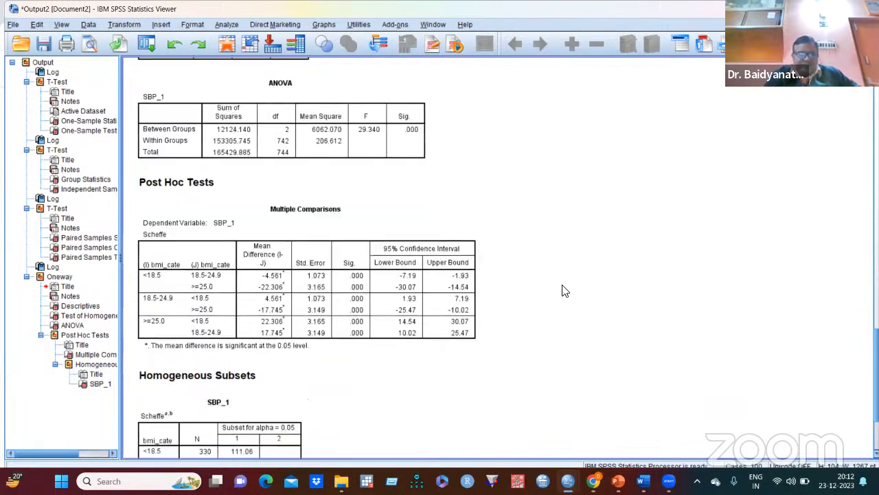
- Look back over the earlier one-sample, independent-samples and paired t-test results in the output
scroll(568, 298, "up", 12)
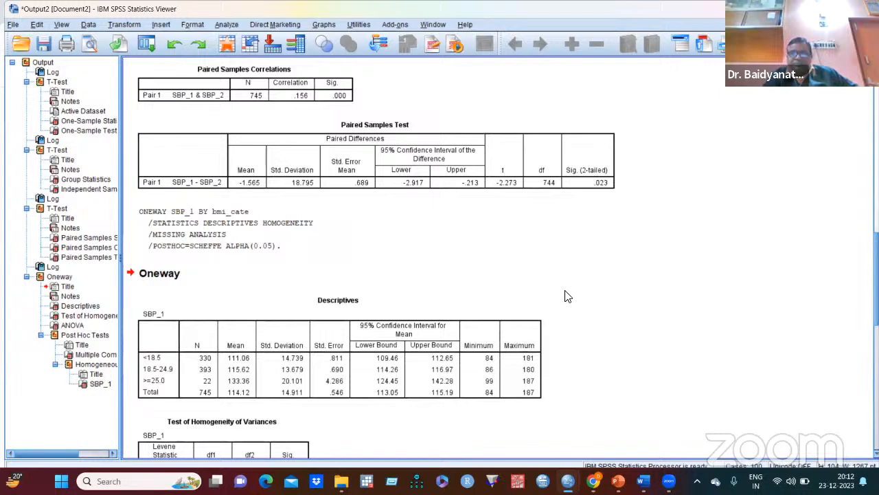
scroll(567, 296, "up", 20)
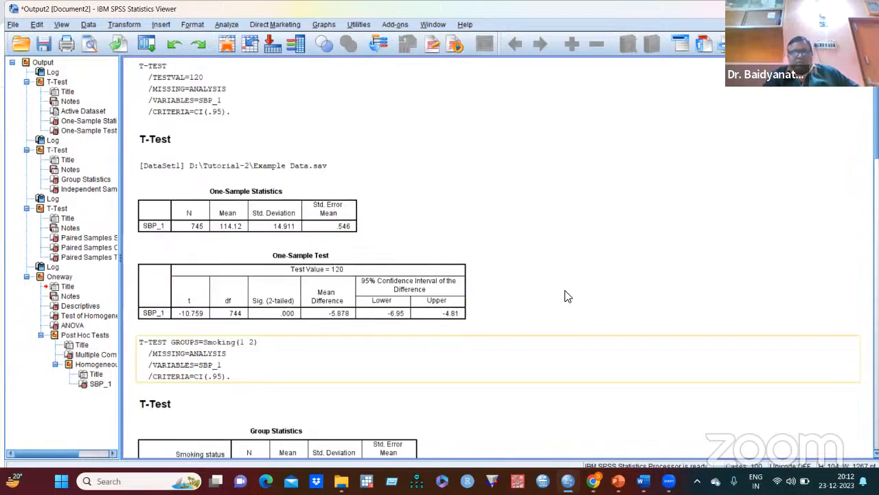
scroll(567, 297, "down", 15)
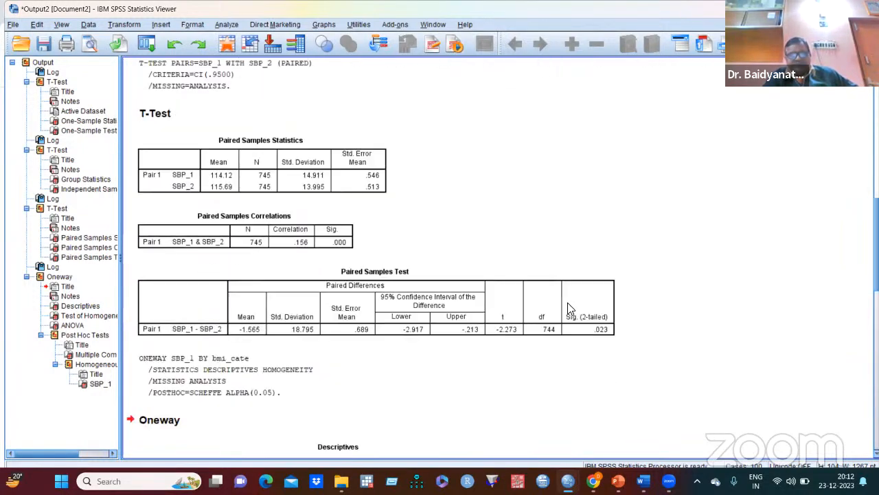
scroll(567, 309, "down", 3)
scroll(567, 309, "up", 9)
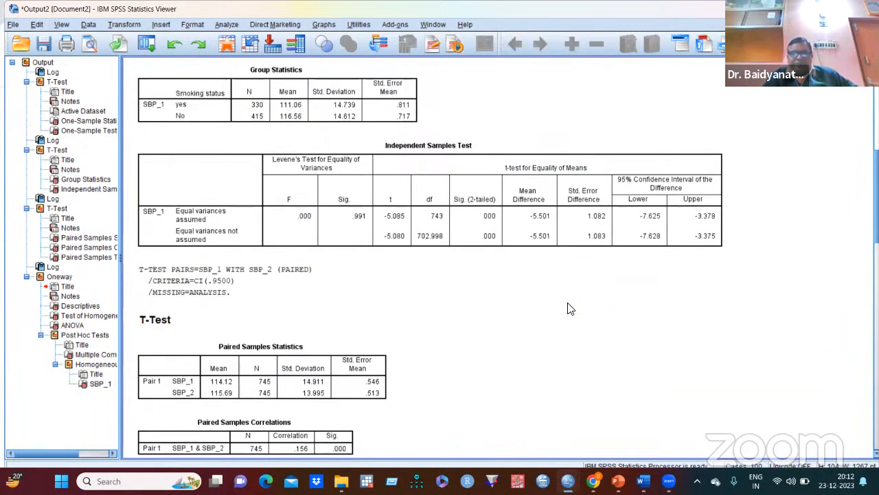
scroll(568, 309, "up", 10)
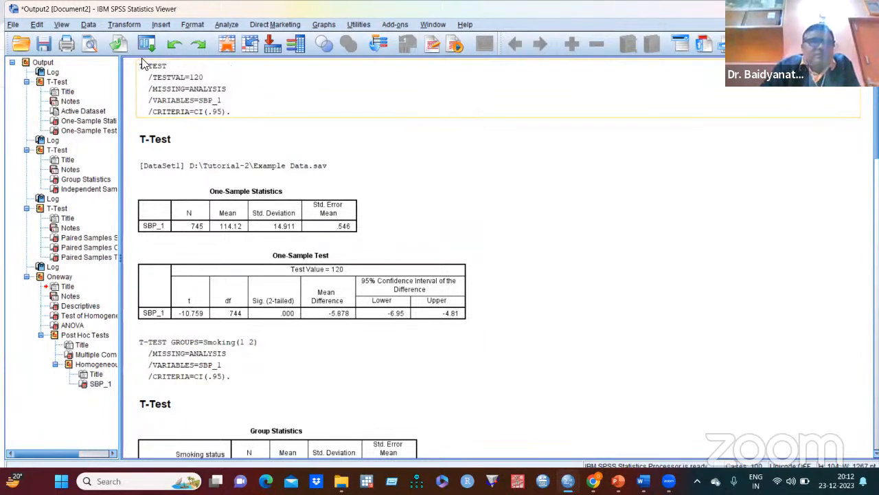
- Start a univariate General Linear Model analysis and assign SBP_1 as the dependent variable
left_click(227, 26)
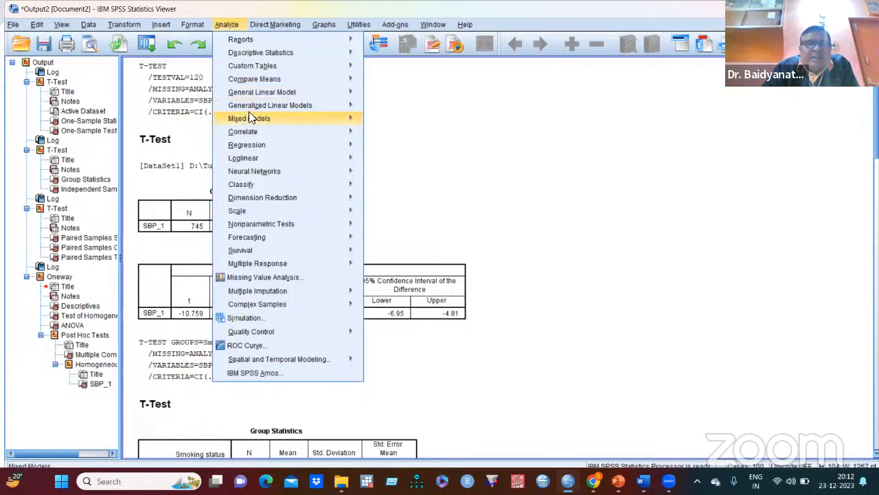
mouse_move(261, 92)
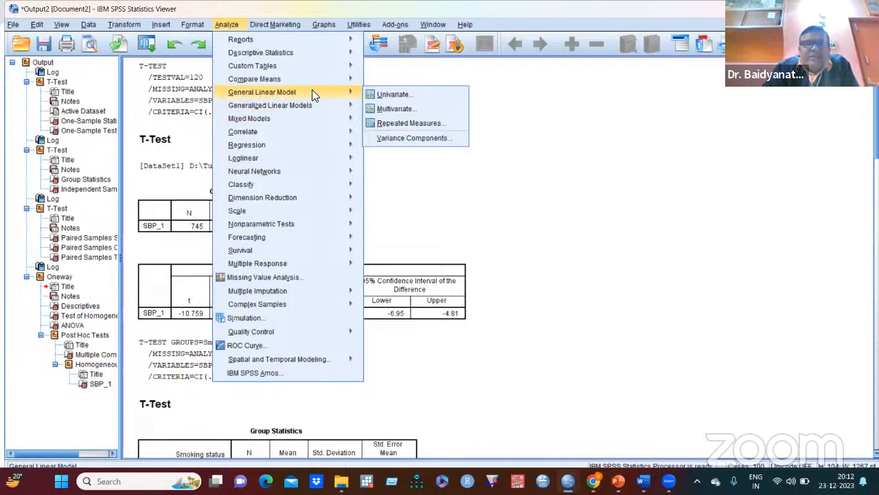
left_click(409, 93)
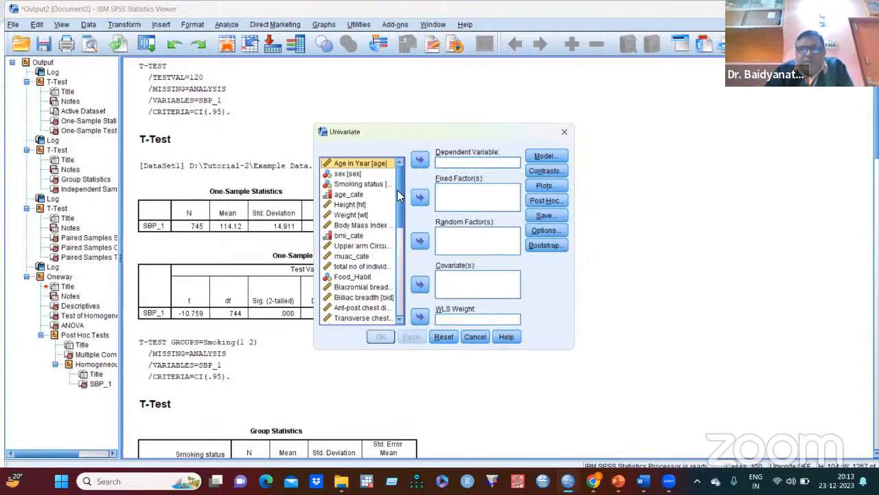
left_click_drag(400, 197, 377, 276)
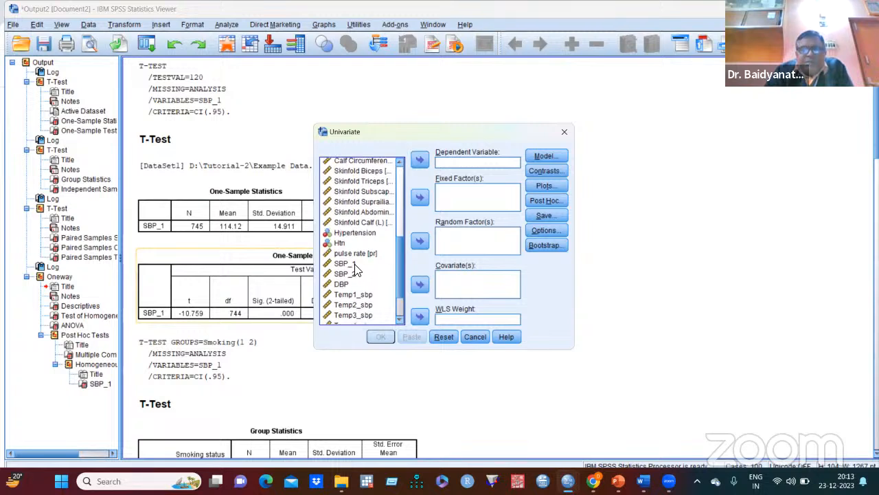
left_click(355, 263)
left_click(420, 161)
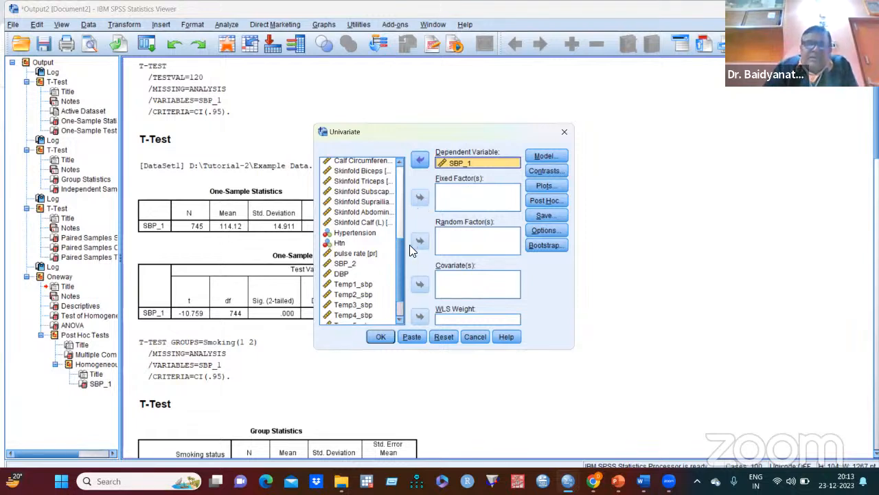
- Add bmi_cate and age_cate as fixed factors of the univariate analysis
left_click_drag(401, 262, 405, 213)
left_click(349, 177)
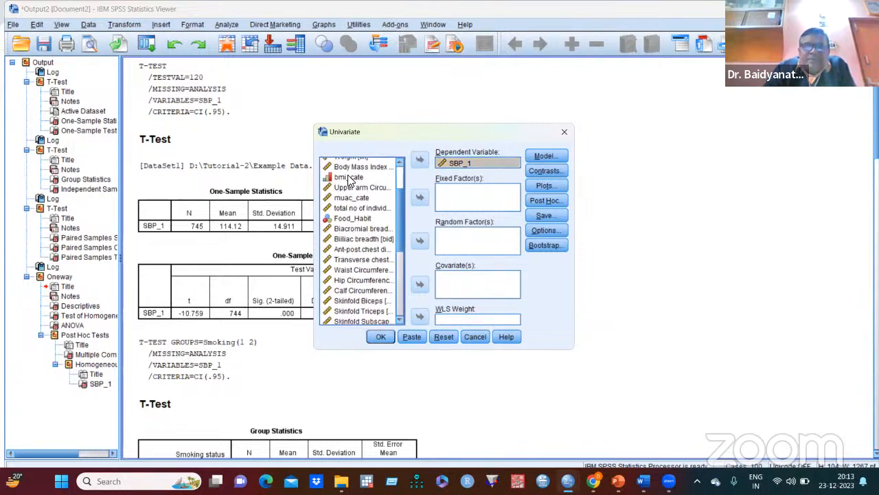
left_click(420, 199)
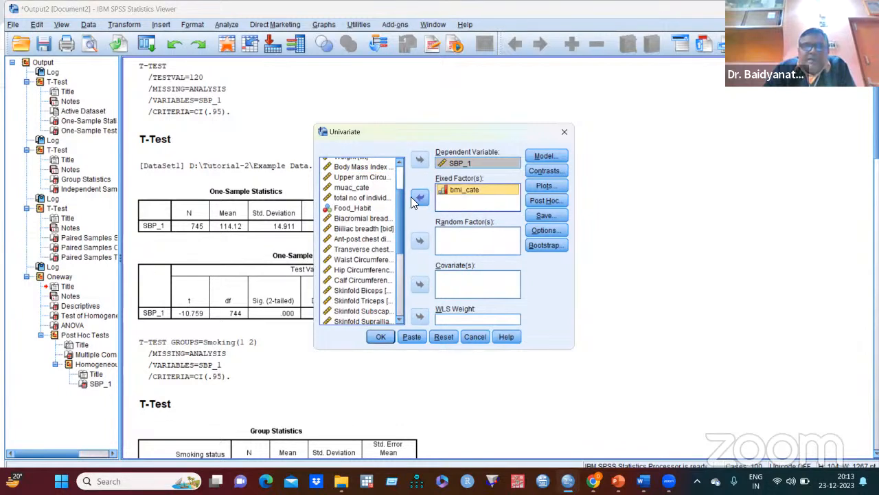
left_click_drag(398, 216, 401, 192)
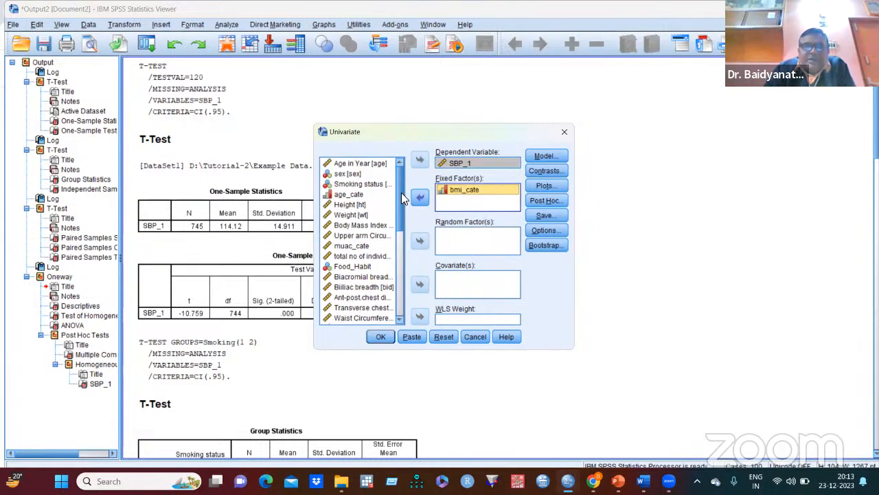
left_click(354, 194)
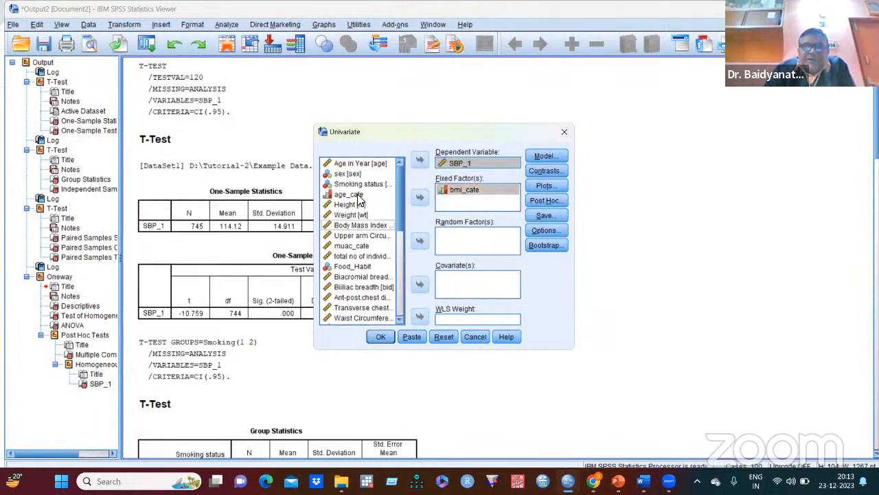
left_click(420, 198)
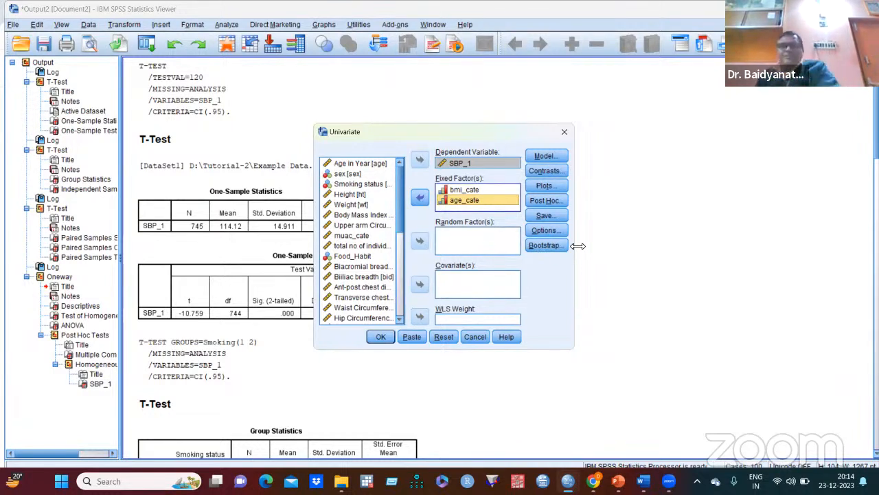
- Specify a custom model for the univariate analysis with bmi_cate and age_cate as main effects
left_click(543, 157)
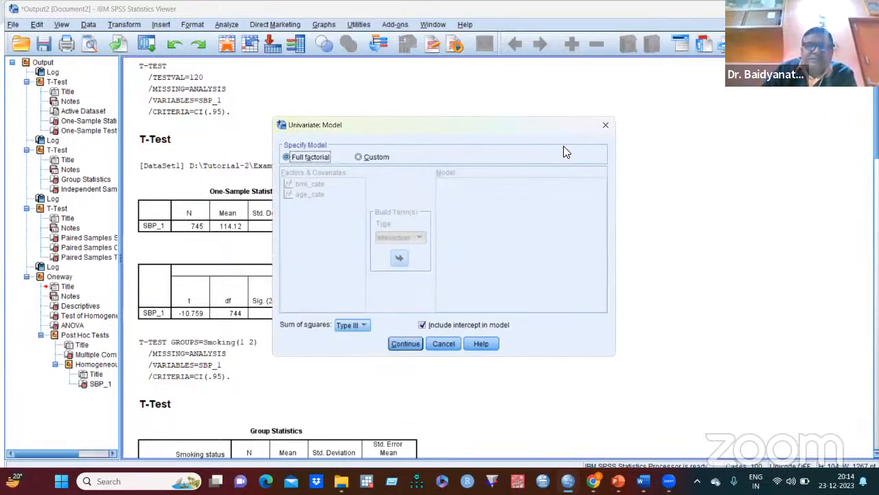
left_click(358, 157)
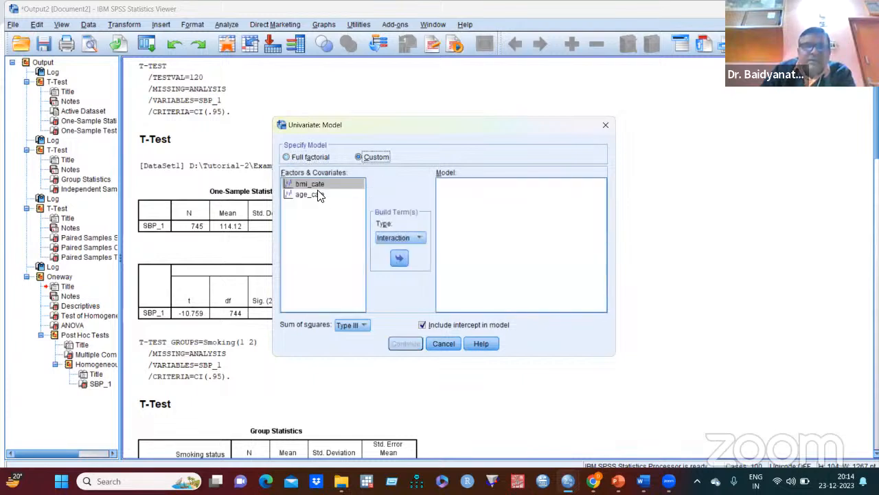
left_click(418, 238)
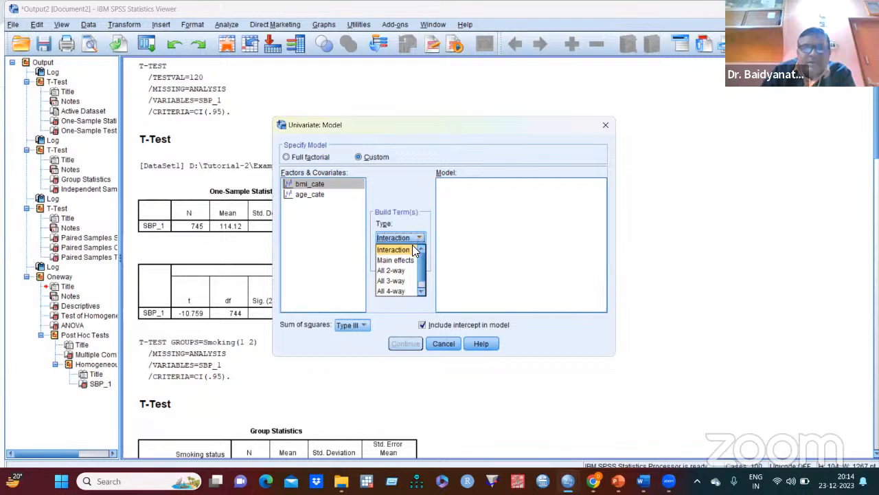
left_click(405, 260)
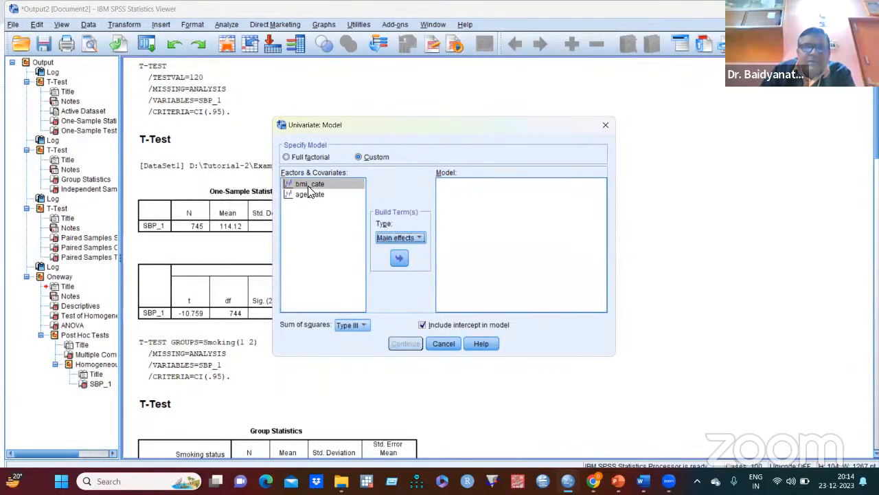
left_click(351, 183)
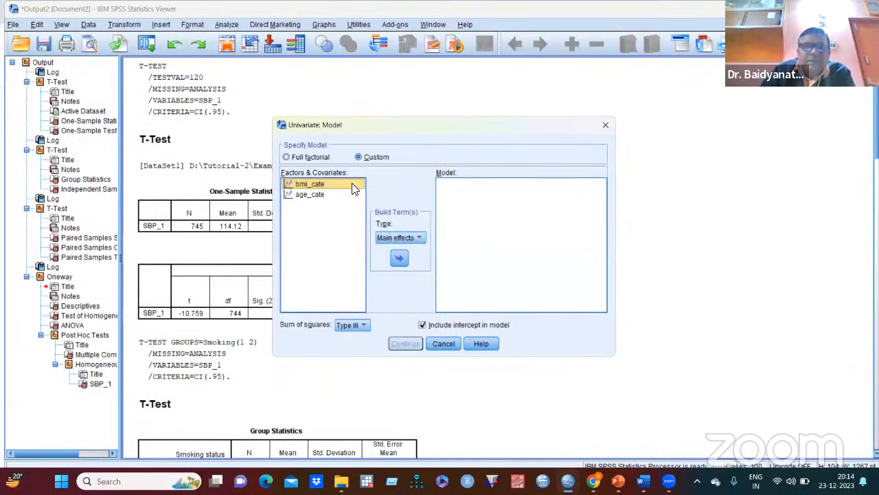
left_click(399, 258)
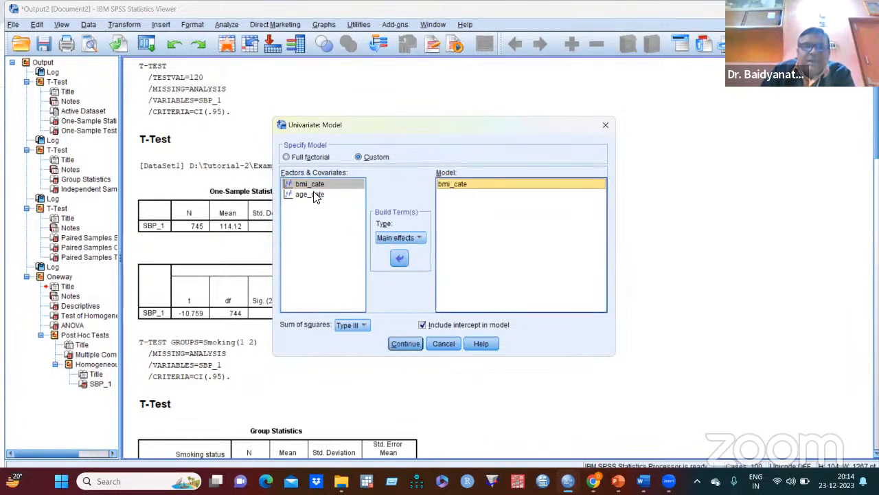
left_click(316, 195)
left_click(399, 259)
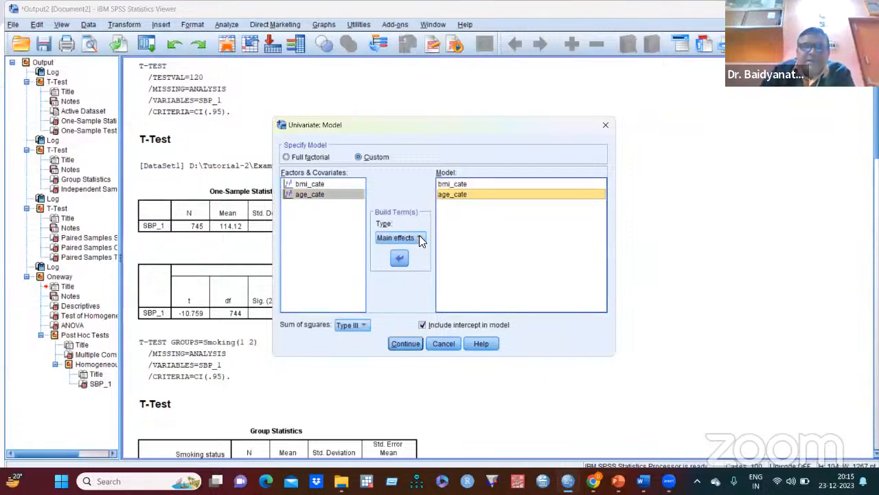
- Add the age_cate*bmi_cate interaction term to the custom model and accept the model specification
left_click(422, 238)
left_click(408, 249)
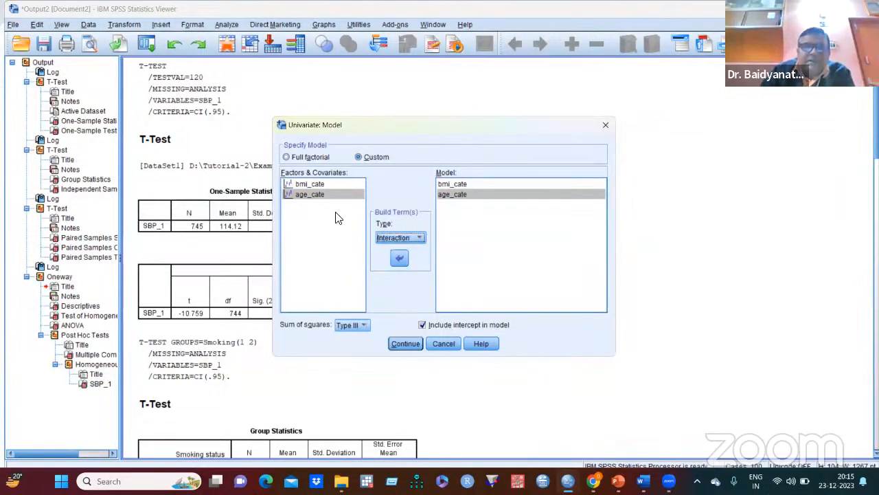
left_click(321, 184)
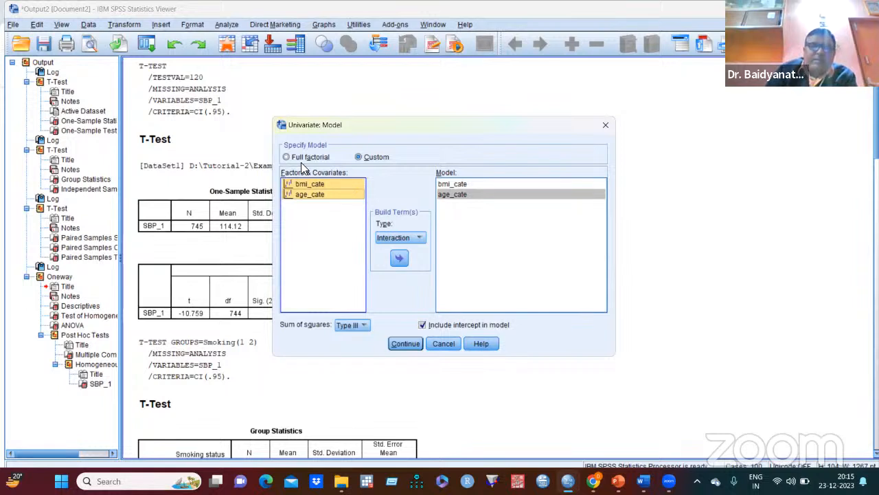
left_click(323, 196, "ctrl")
left_click(398, 258)
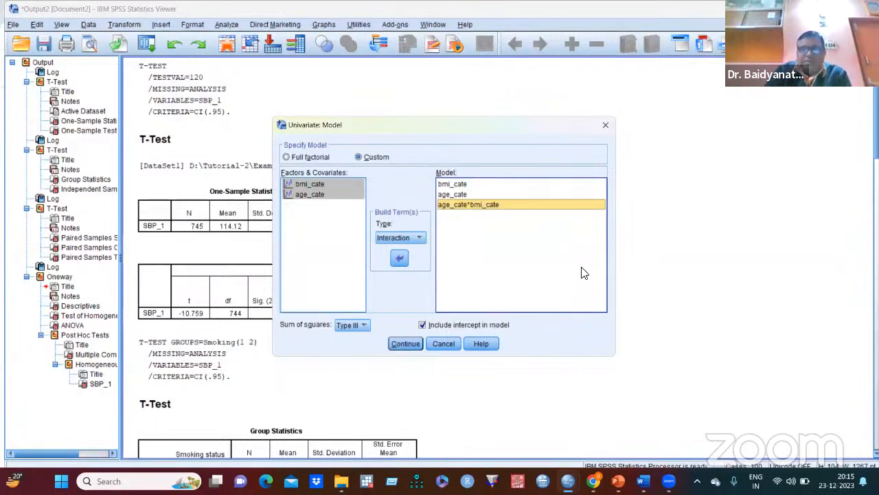
left_click(406, 344)
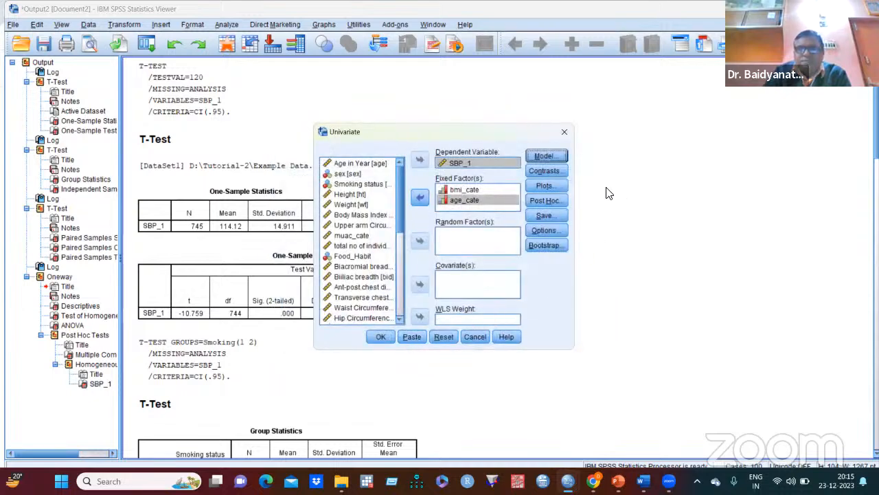
- Request Scheffe post hoc tests for bmi_cate and age_cate, and run the univariate analysis
left_click(552, 169)
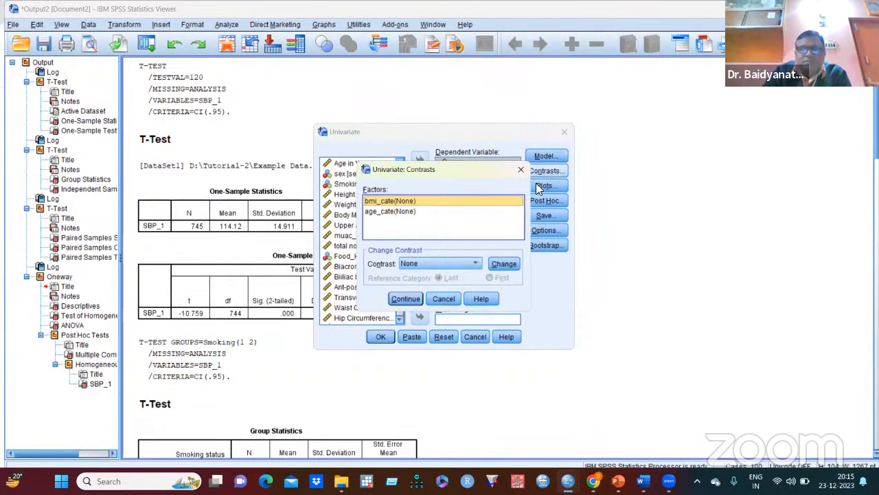
left_click(444, 297)
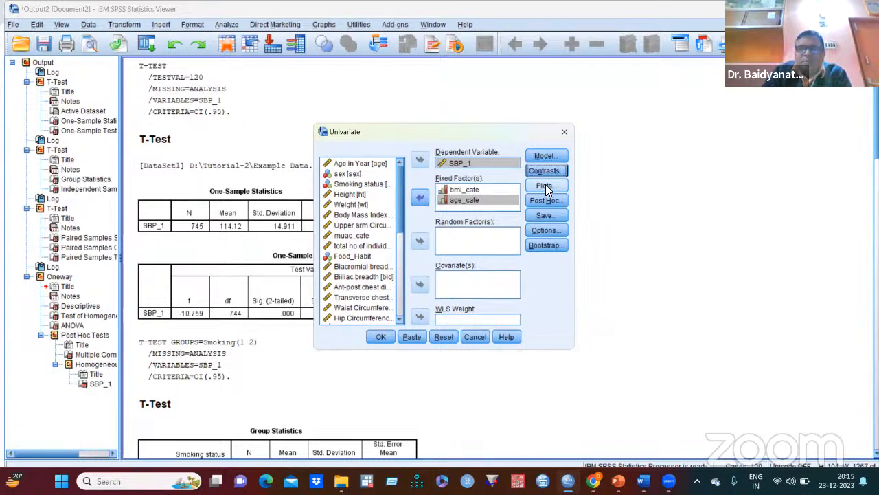
left_click(544, 200)
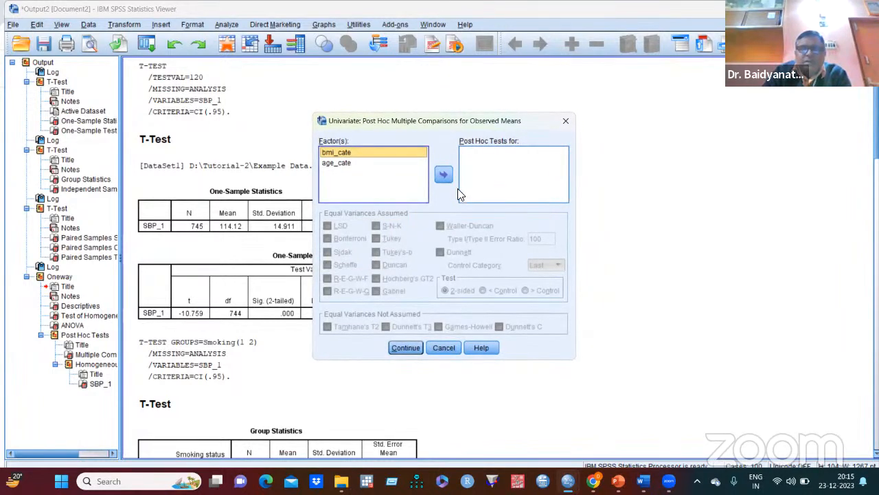
left_click(444, 176)
left_click(340, 163)
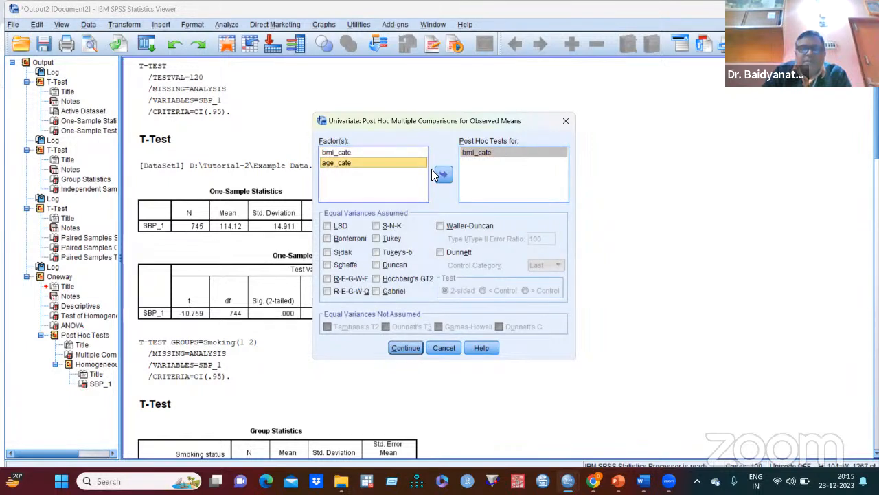
left_click(443, 175)
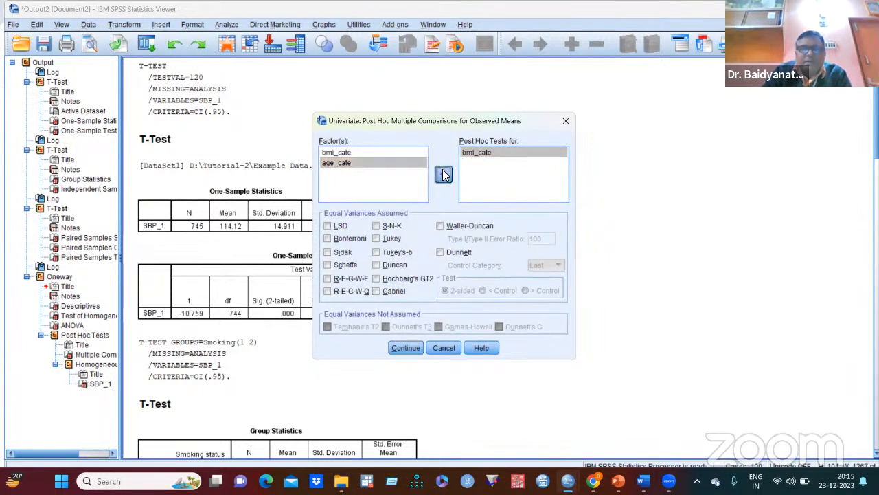
left_click(328, 266)
left_click(407, 347)
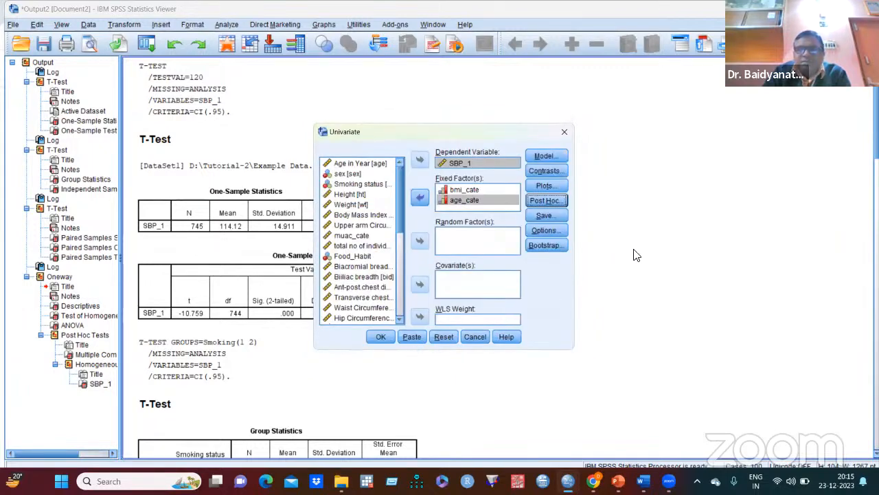
left_click(381, 336)
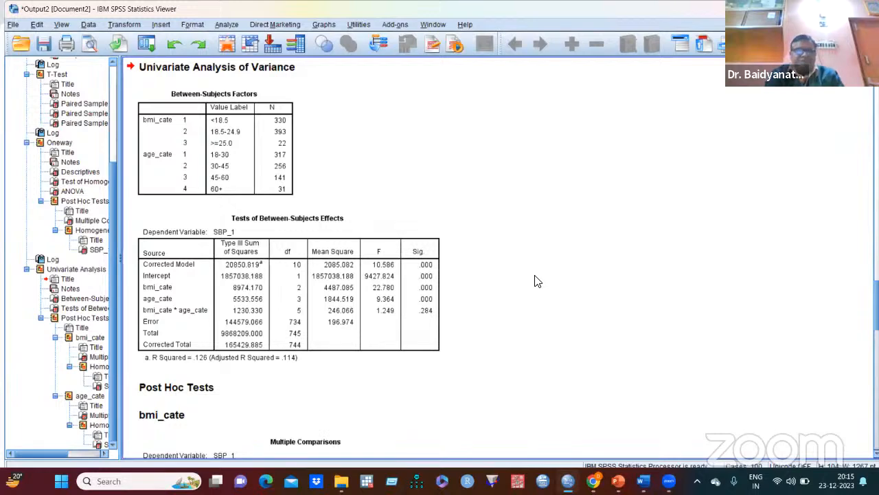
- Examine the between-subjects factors and the tests of between-subjects effects for SBP_1 in the univariate output
scroll(537, 281, "up", 10)
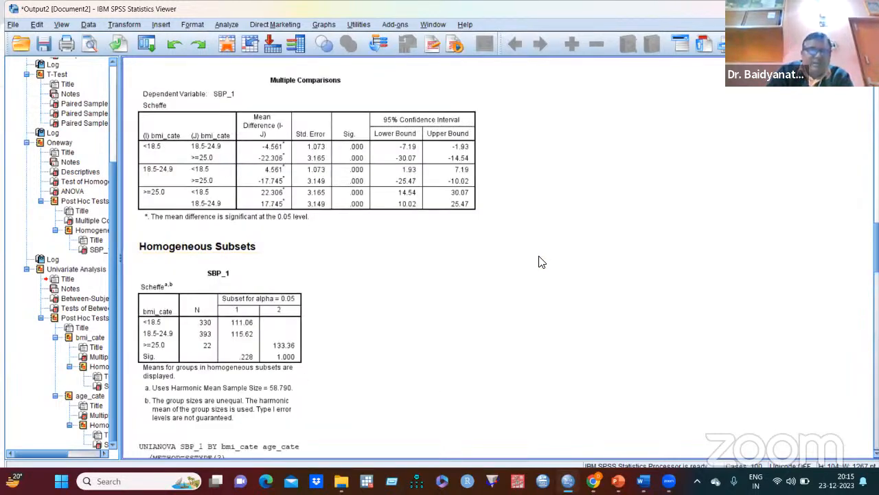
scroll(541, 267, "down", 10)
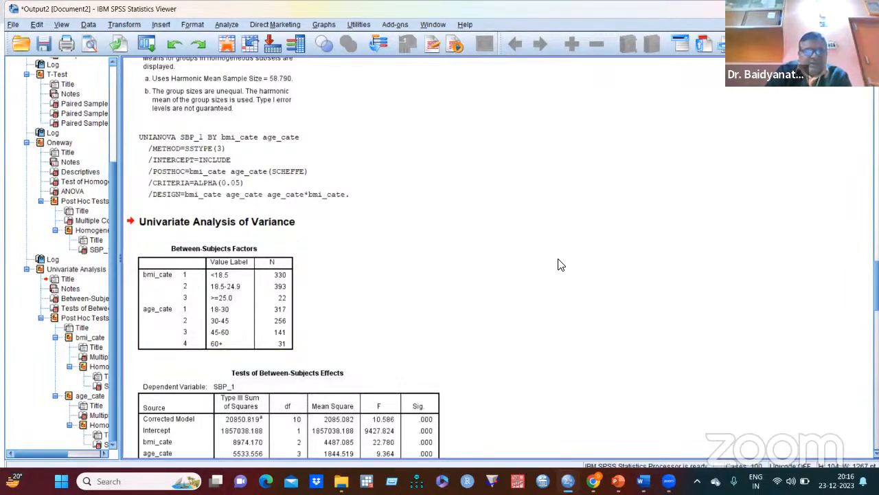
scroll(558, 265, "down", 2)
scroll(558, 264, "down", 3)
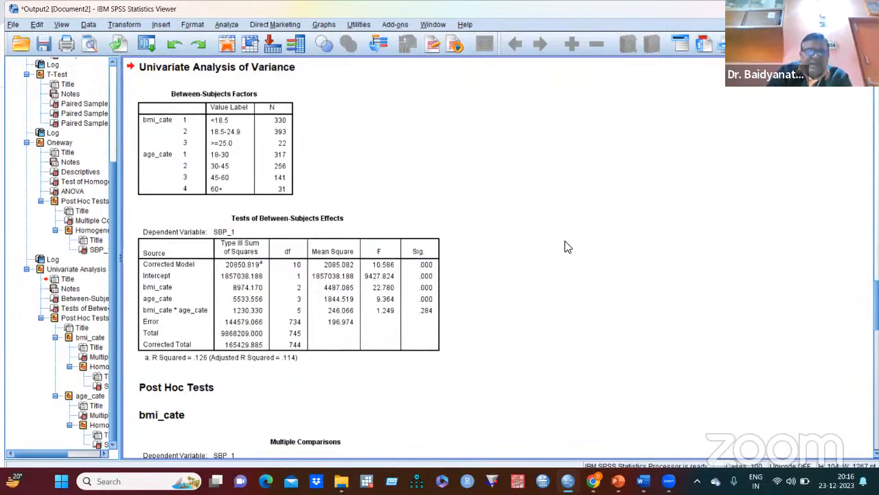
scroll(565, 253, "down", 2)
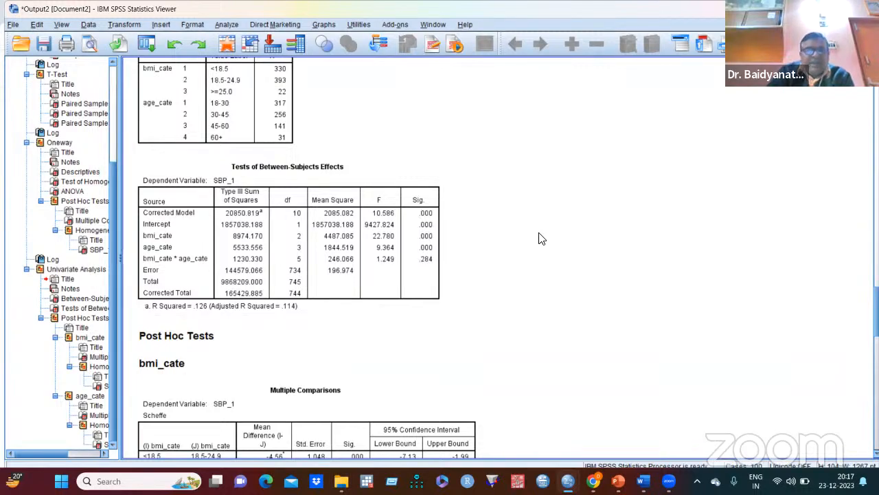
scroll(539, 239, "down", 3)
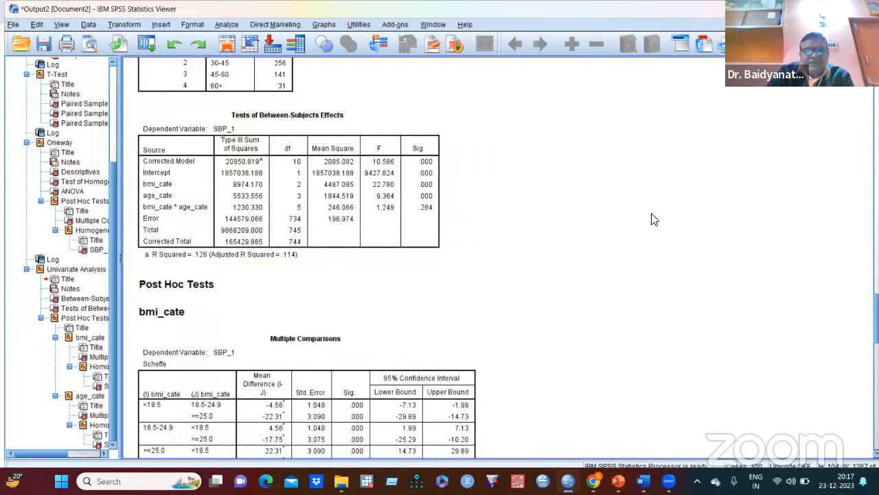
- Examine the Scheffe multiple comparisons and homogeneous subsets for bmi_cate and age_cate
scroll(649, 230, "down", 10)
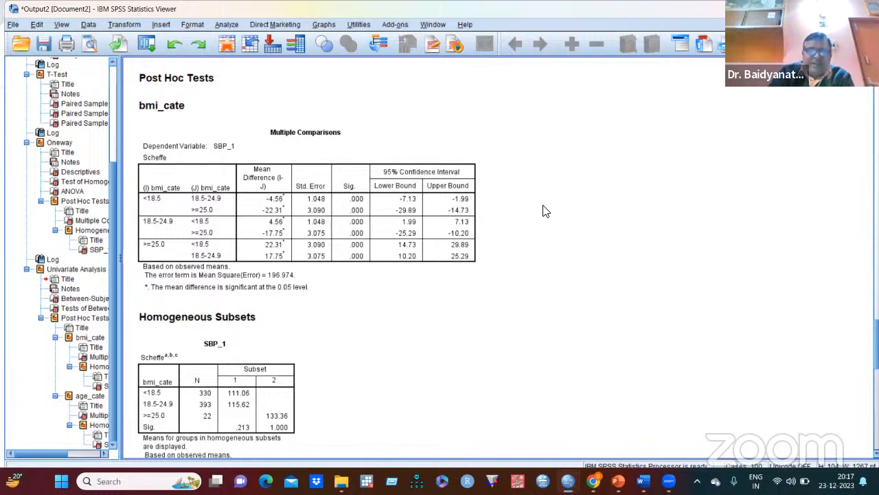
left_click(410, 226)
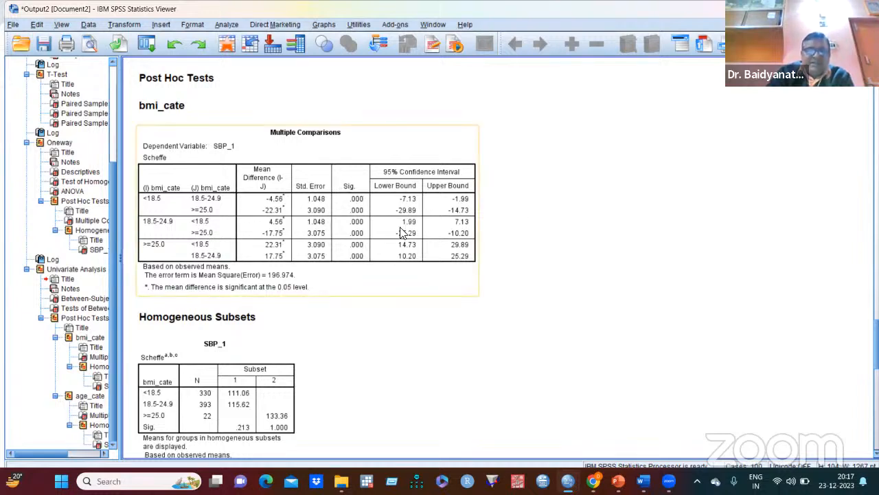
left_click(616, 198)
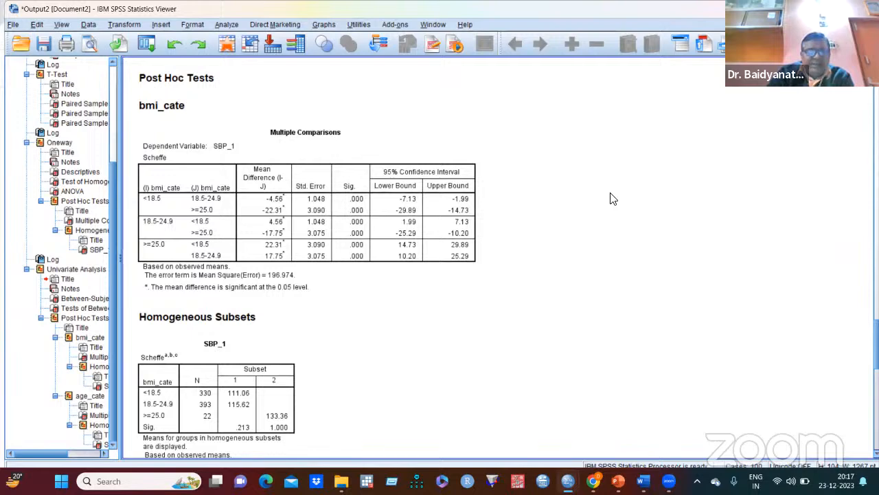
scroll(604, 201, "down", 3)
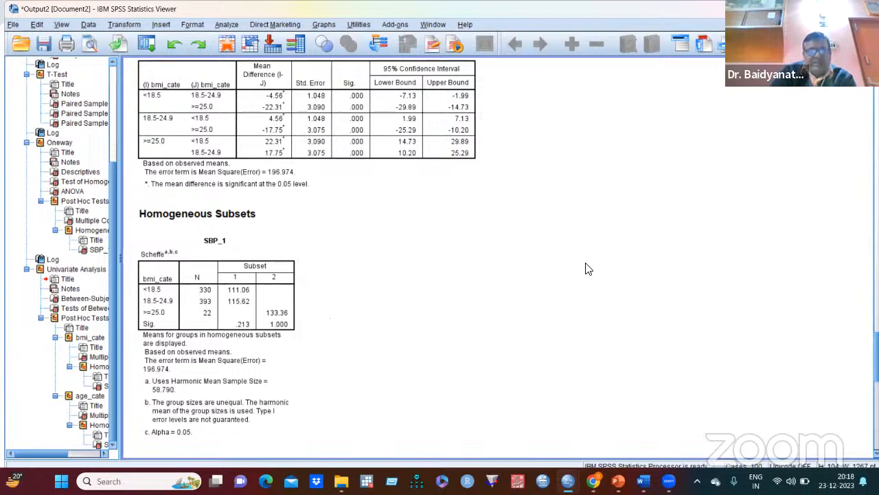
scroll(570, 203, "down", 1)
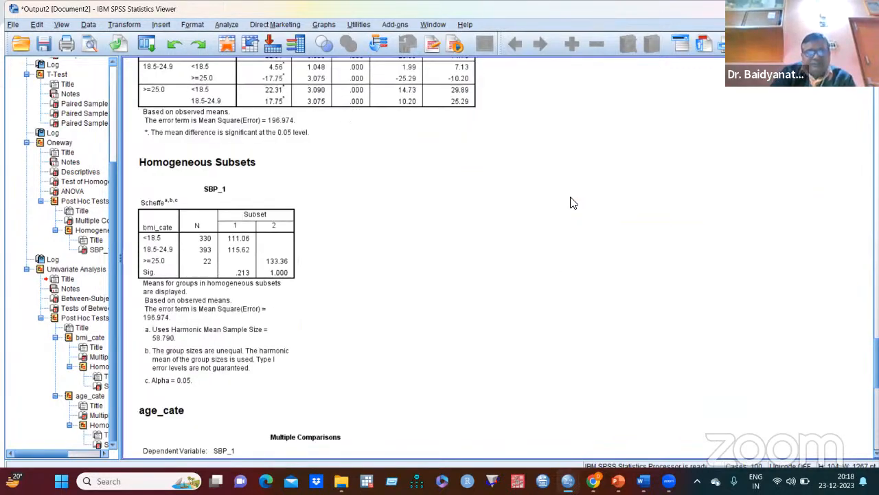
scroll(570, 203, "down", 3)
scroll(577, 198, "down", 2)
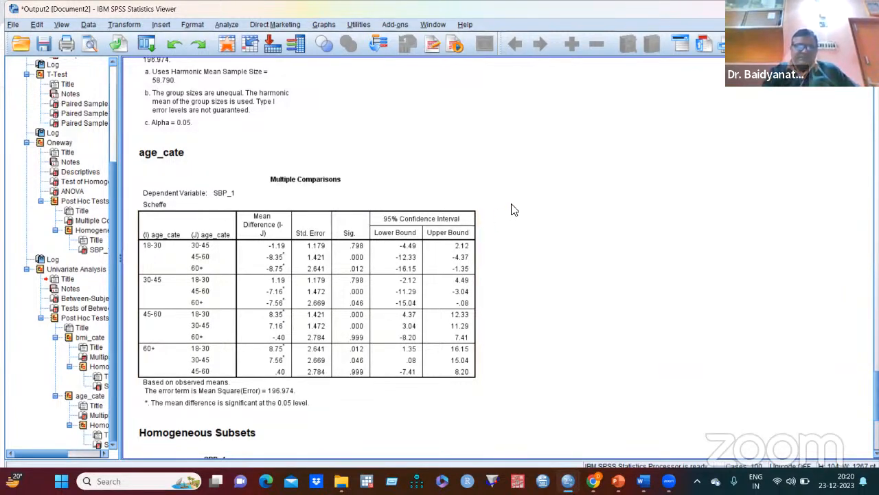
scroll(511, 213, "down", 5)
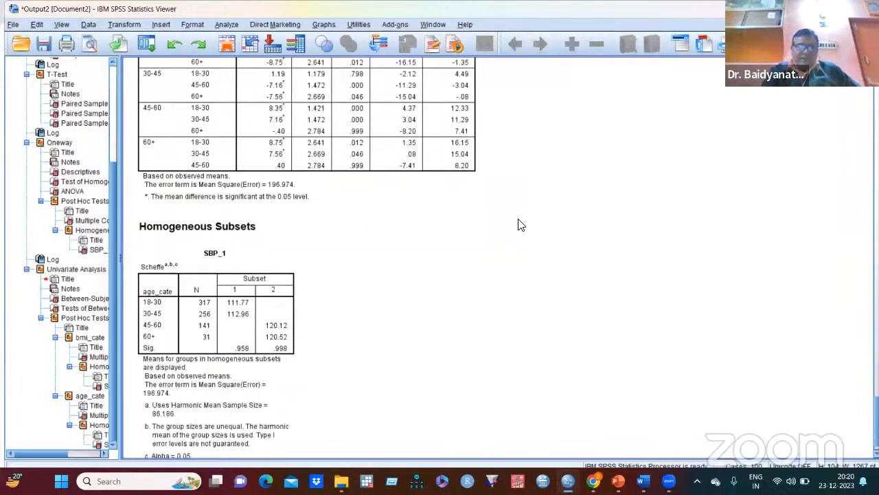
scroll(520, 226, "down", 1)
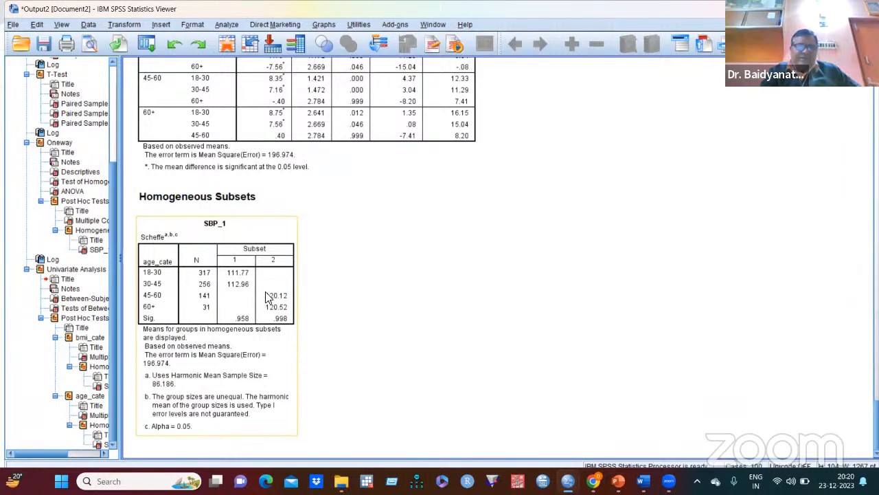
left_click(345, 319)
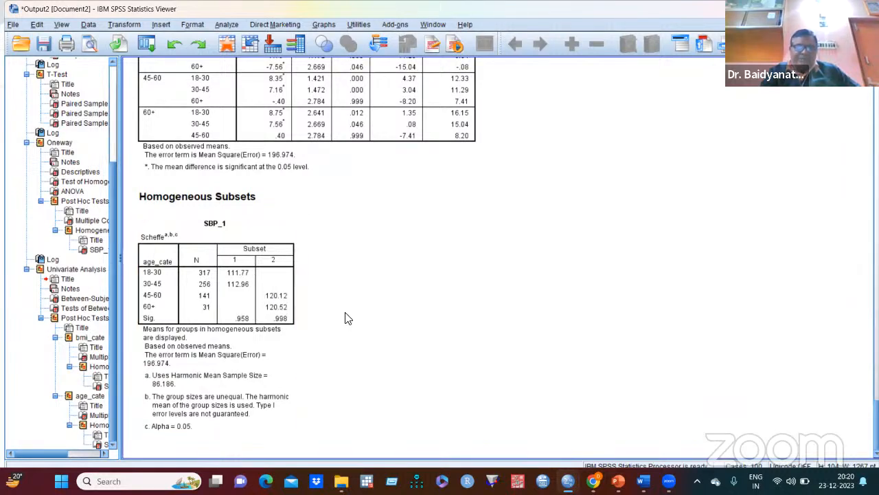
- Review the earlier t-test output and compare the two-way results with the one-way ANOVA table for SBP_1
scroll(381, 316, "up", 5)
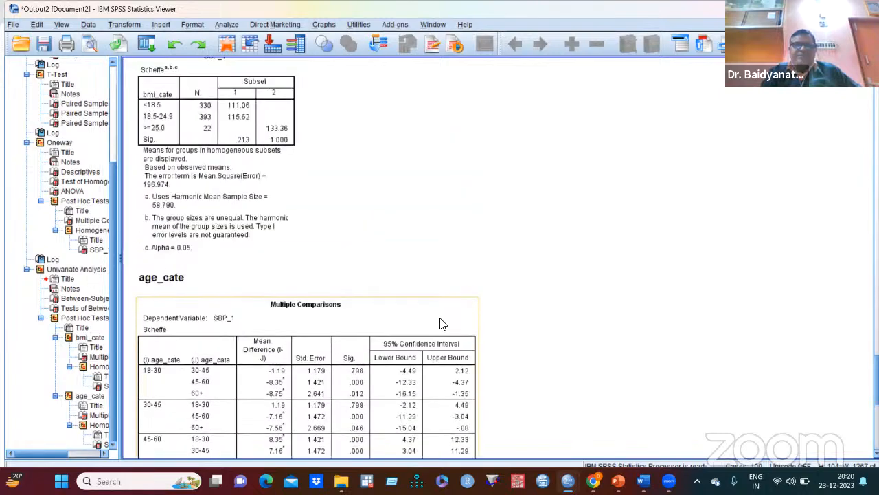
scroll(442, 324, "up", 7)
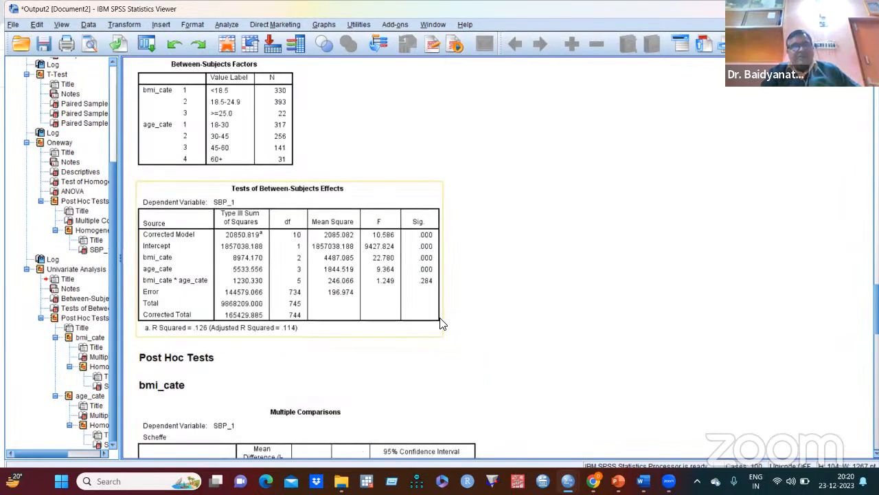
scroll(442, 323, "up", 15)
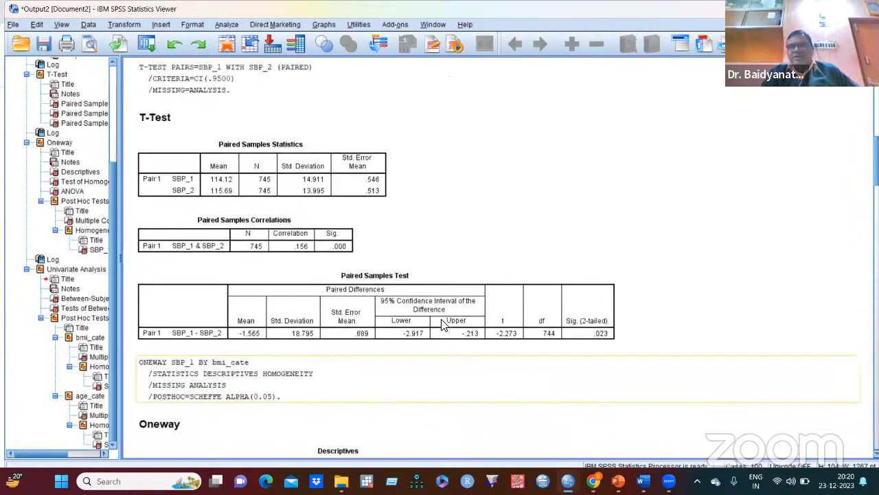
scroll(442, 324, "up", 10)
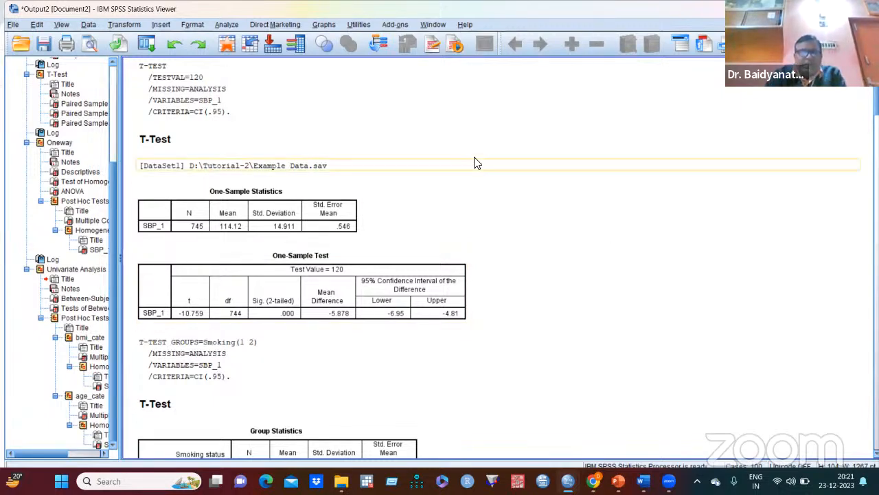
scroll(481, 170, "down", 5)
scroll(481, 169, "down", 18)
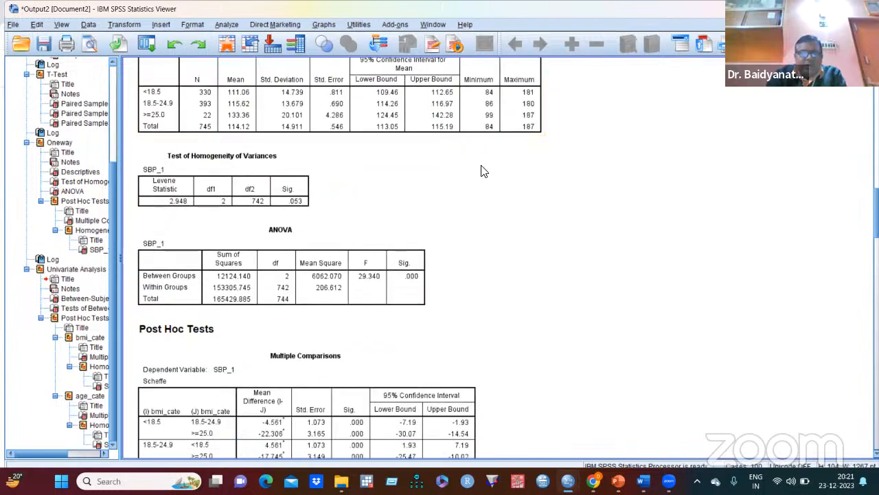
scroll(483, 172, "down", 5)
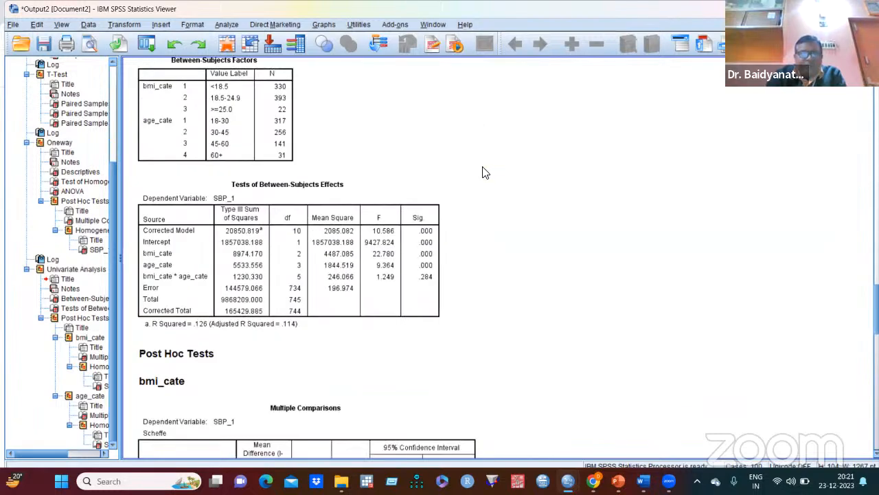
scroll(485, 170, "up", 14)
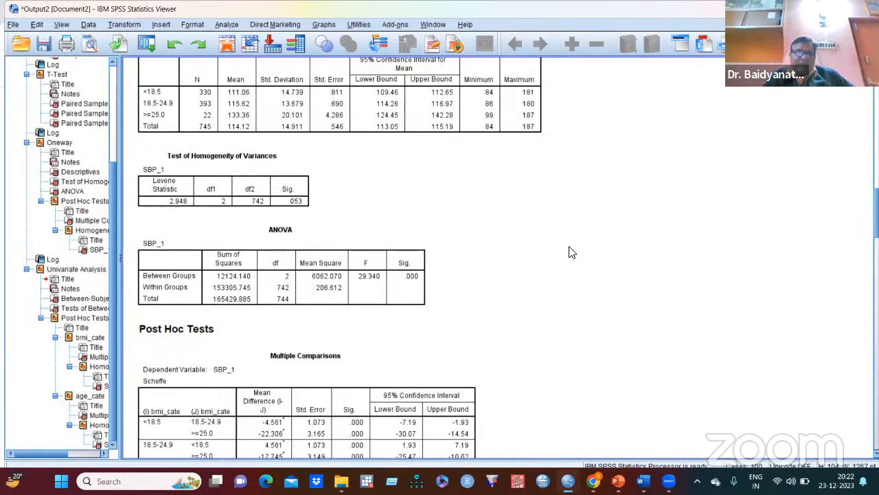
left_click(412, 292)
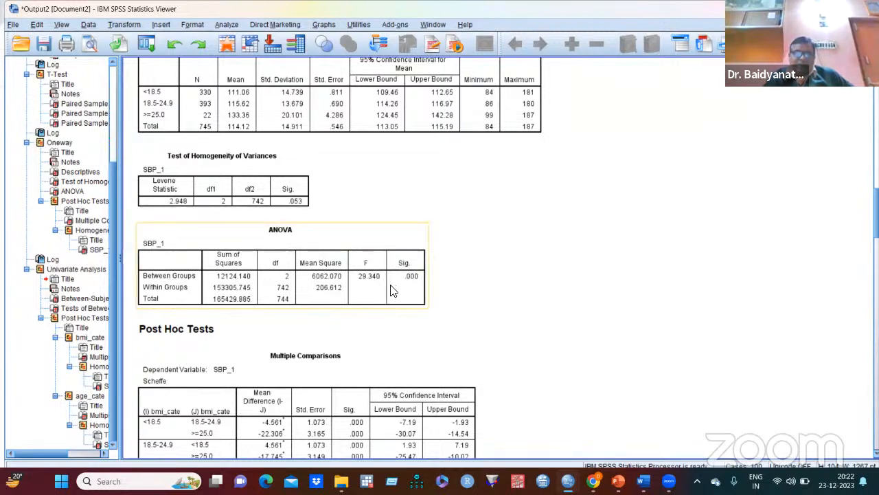
left_click(487, 206)
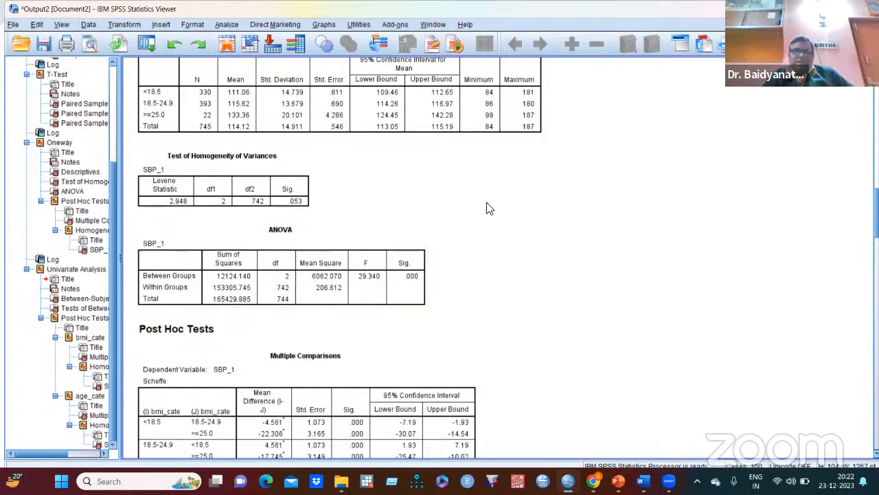
- Recall the univariate analysis, remove age_cate from the fixed factors, and add Waist Circumference as a covariate
left_click(147, 45)
left_click(162, 61)
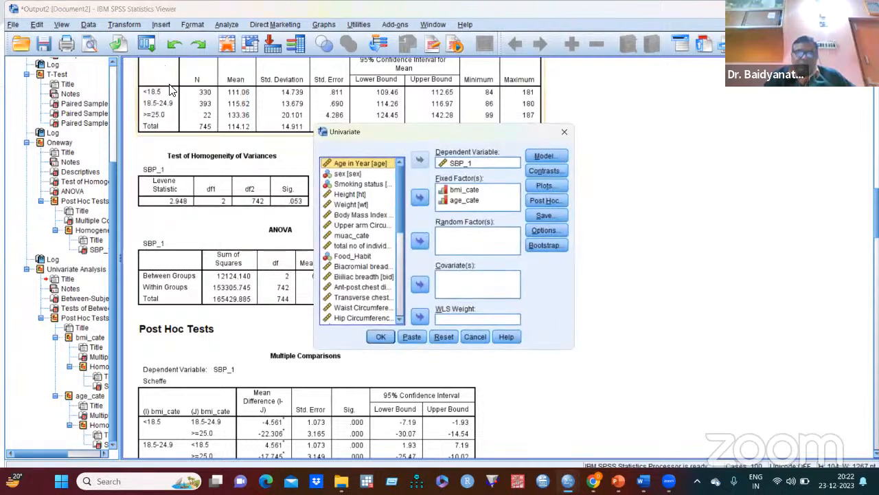
left_click(471, 200)
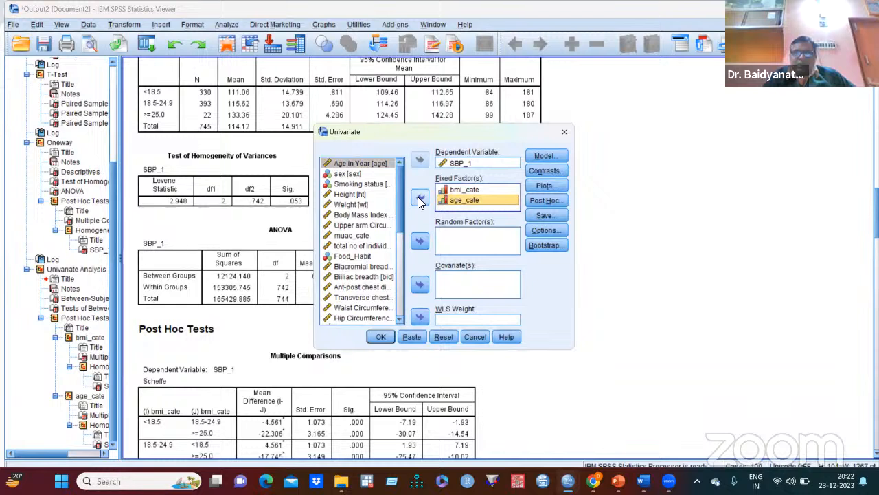
left_click(420, 198)
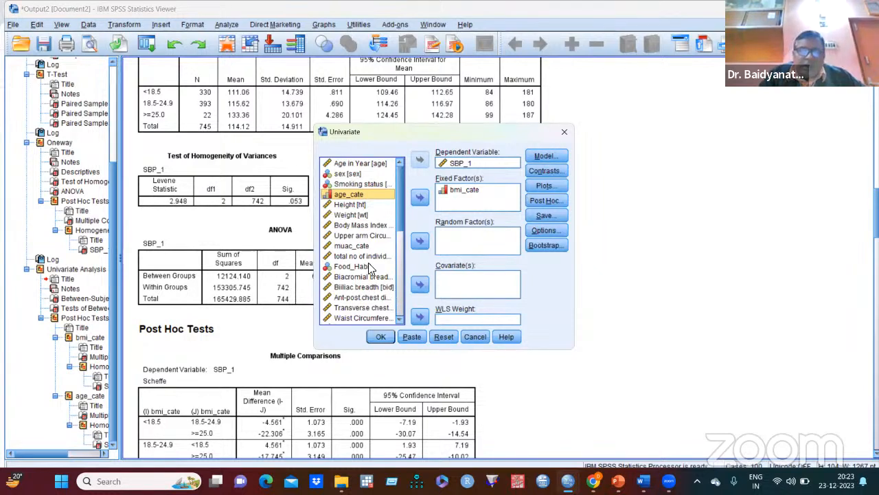
left_click(361, 318)
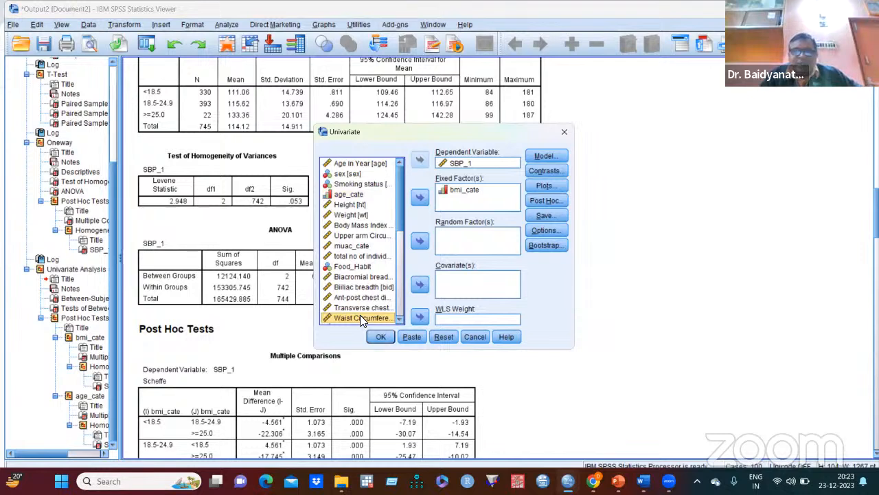
left_click(420, 284)
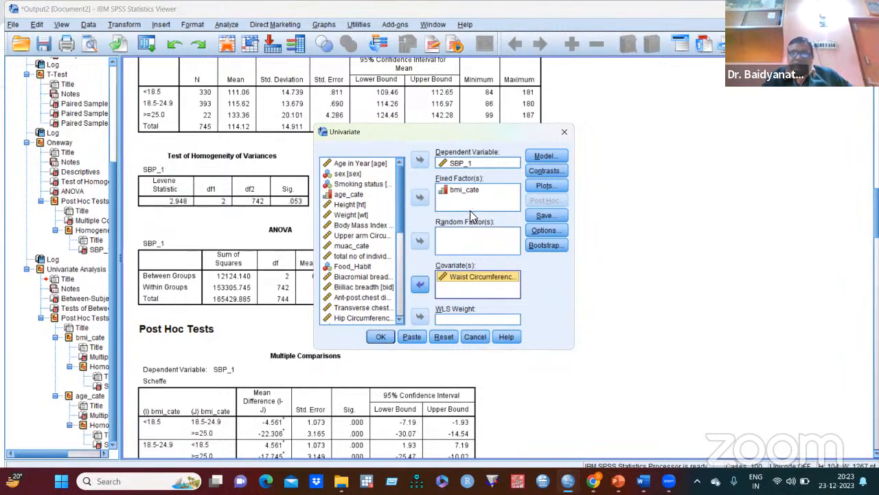
left_click(381, 336)
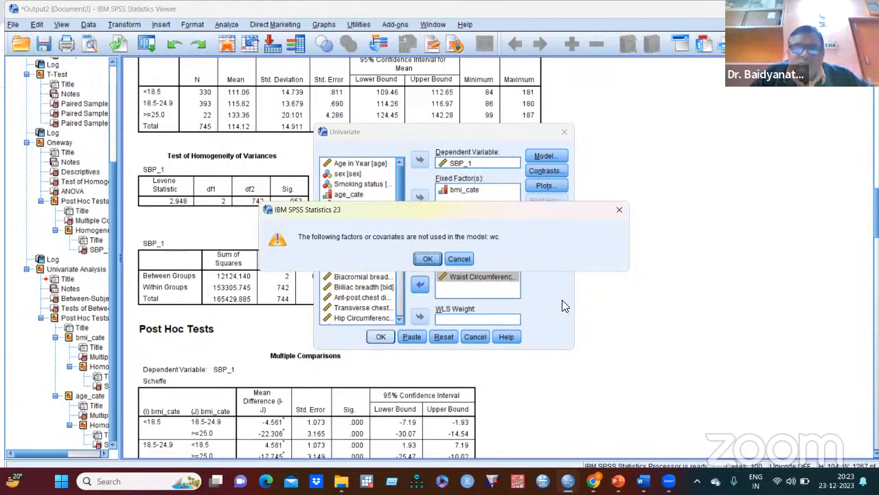
left_click(463, 257)
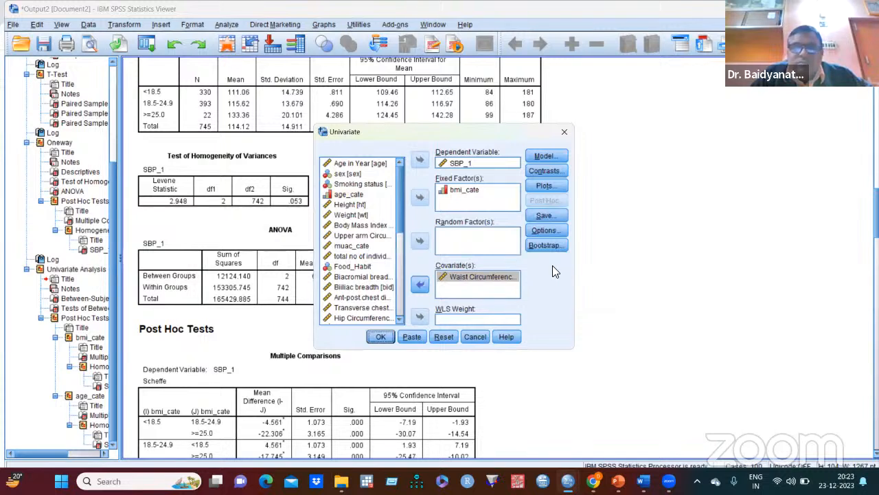
left_click(483, 276)
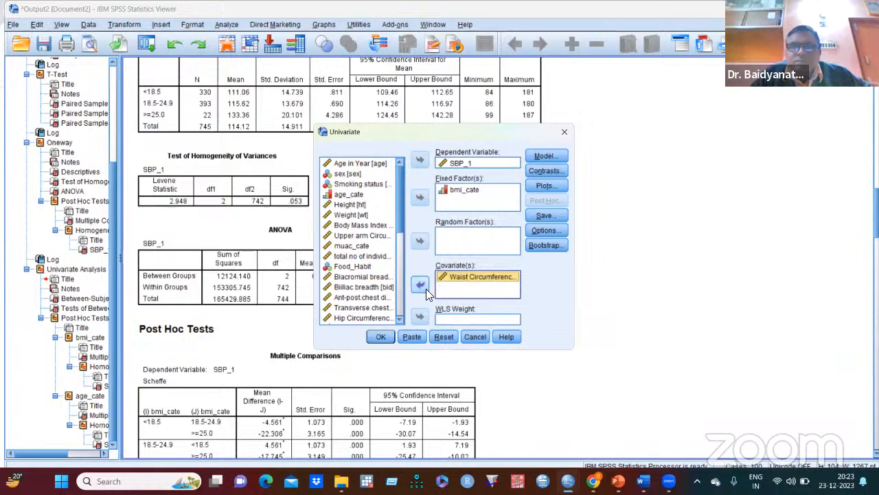
left_click(379, 336)
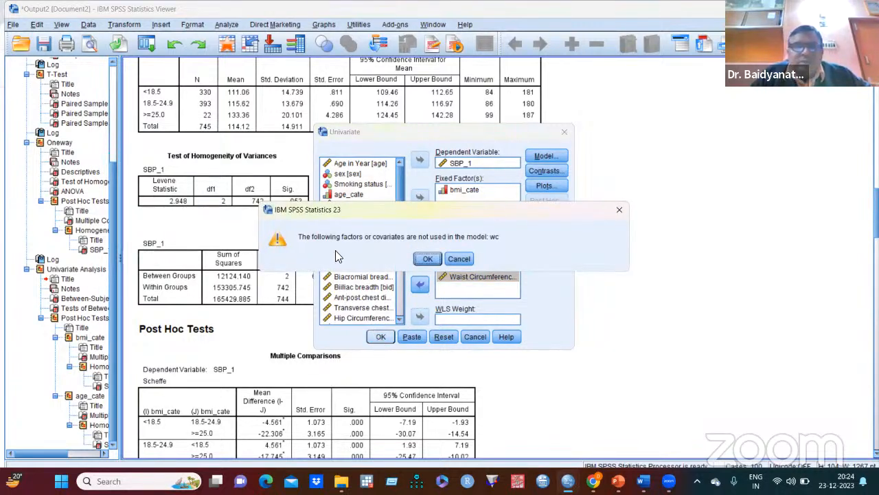
left_click(455, 257)
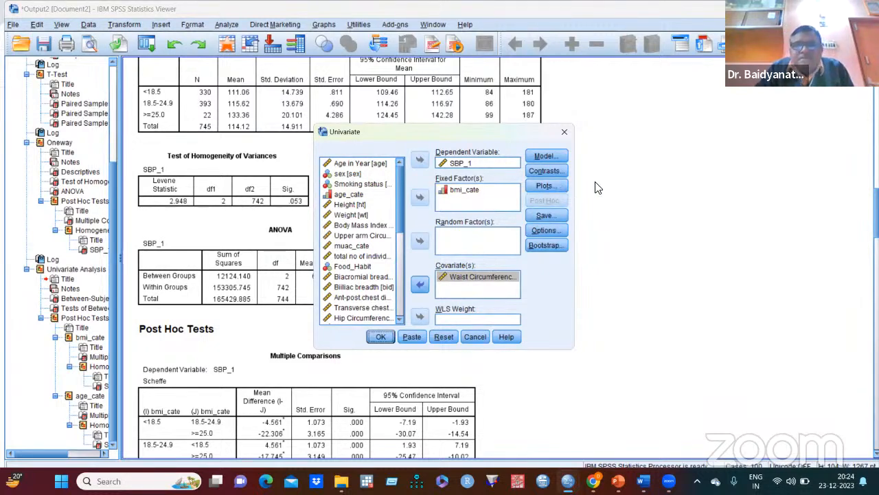
scroll(618, 206, "down", 5)
scroll(618, 206, "up", 4)
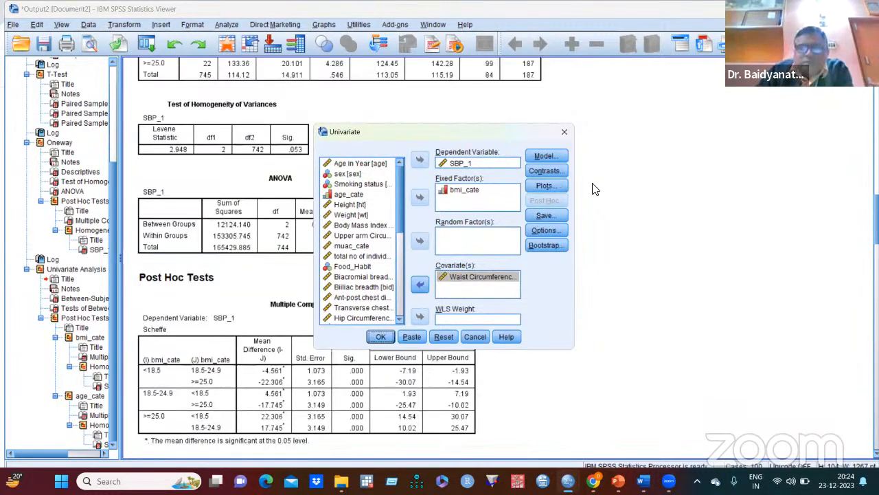
left_click(564, 132)
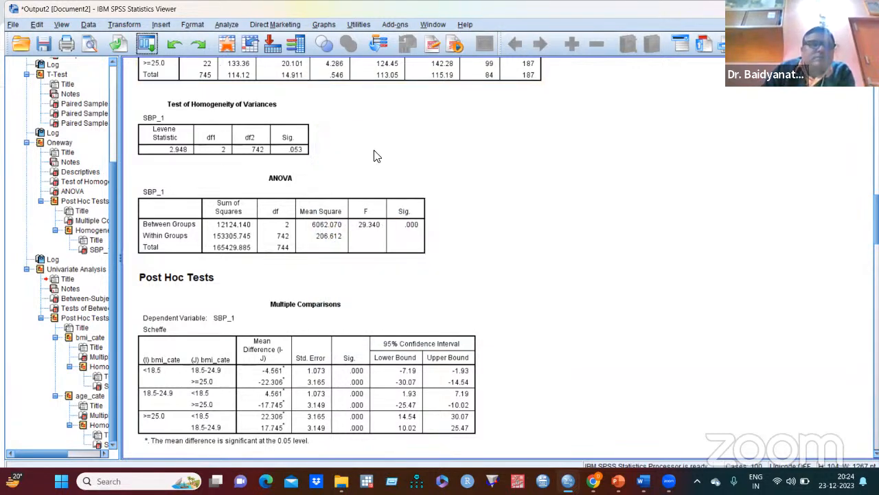
- Start a fresh univariate general linear model with all previous settings cleared and SBP_1 as the dependent variable
left_click(224, 26)
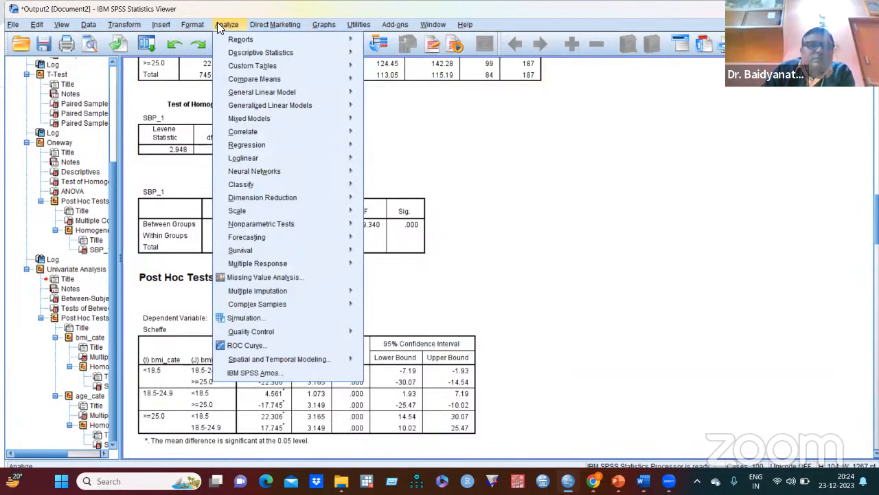
mouse_move(260, 95)
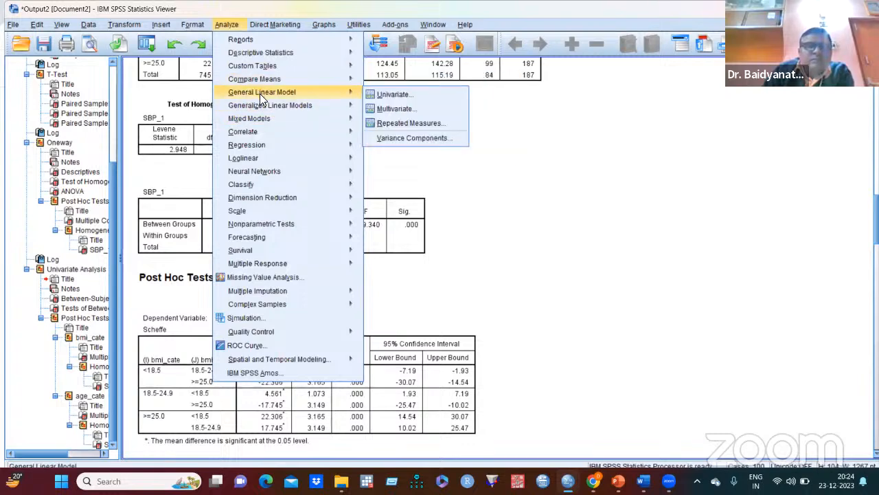
left_click(387, 95)
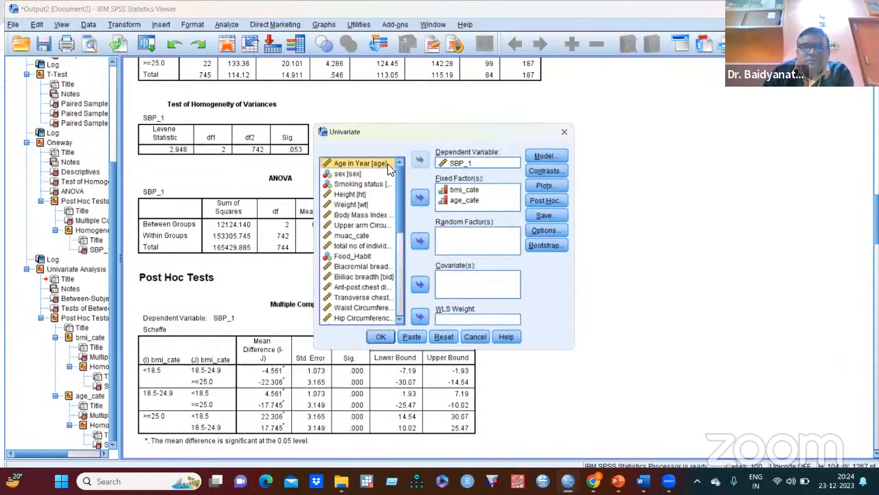
left_click(444, 336)
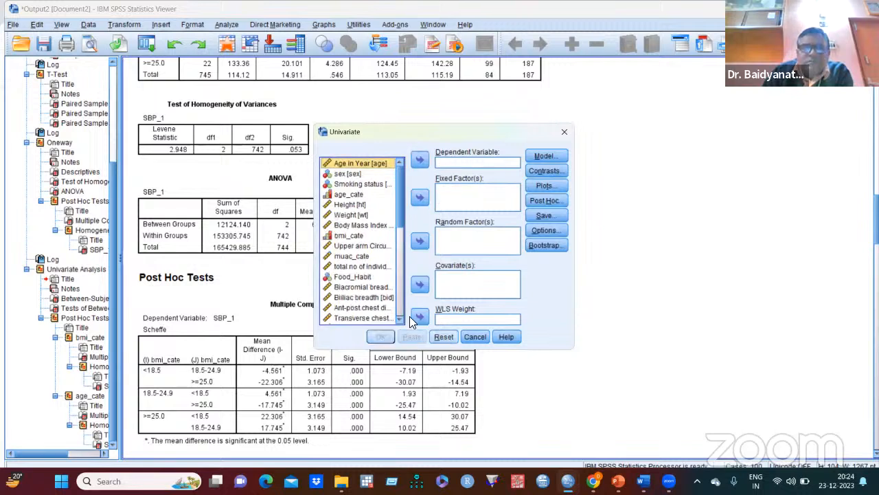
left_click_drag(398, 176, 407, 227)
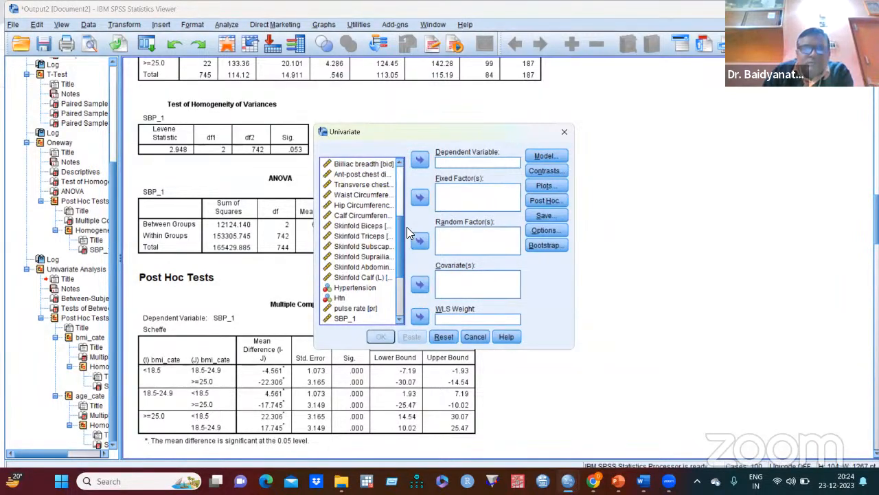
left_click_drag(407, 227, 412, 242)
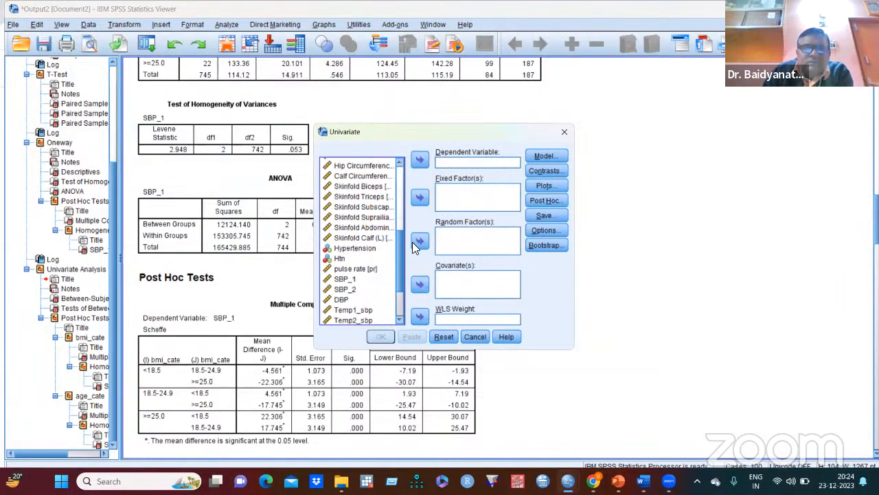
left_click(352, 275)
left_click(419, 160)
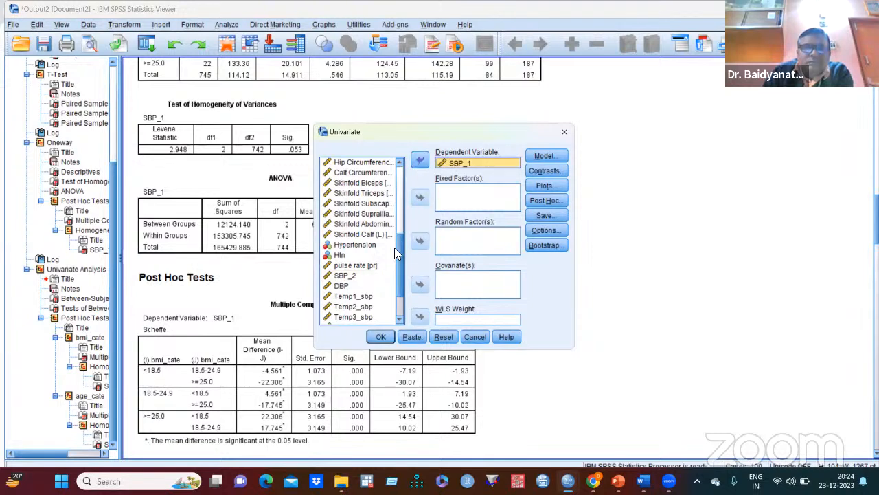
- Add bmi_cate as the fixed factor and Waist Circumference as the covariate, and run the univariate analysis
left_click_drag(400, 266, 407, 209)
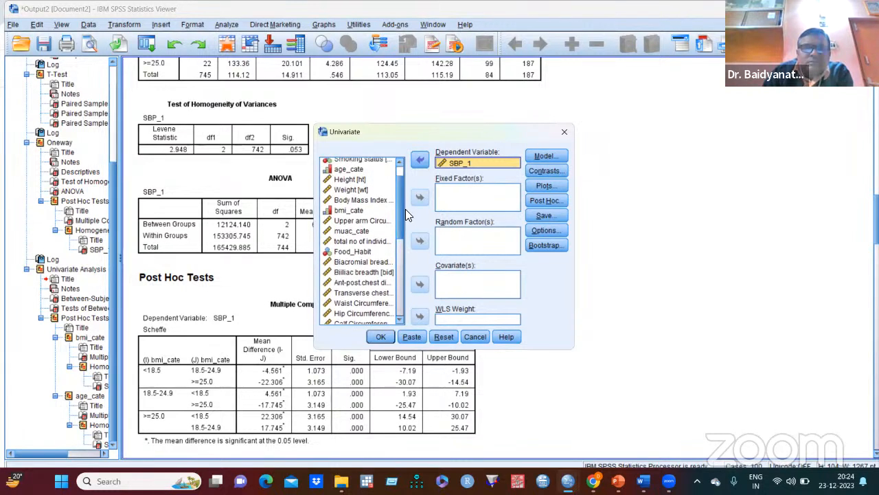
left_click(386, 208)
left_click(420, 197)
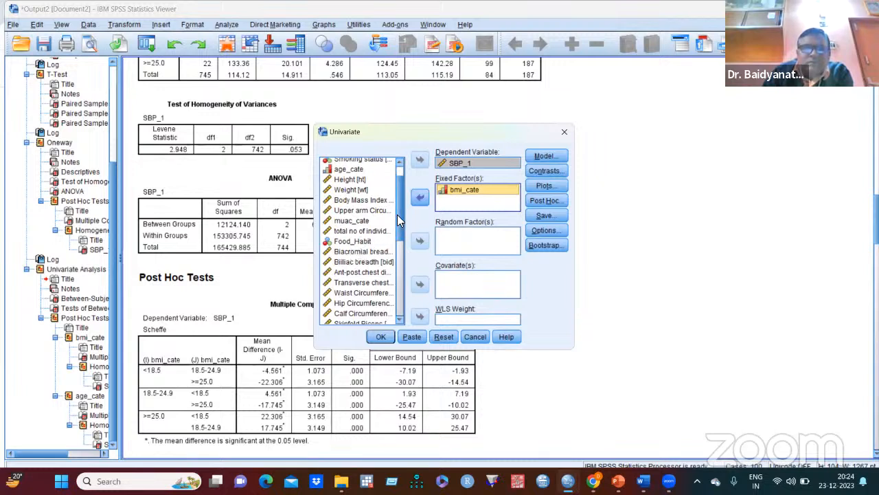
scroll(400, 221, "down", 1)
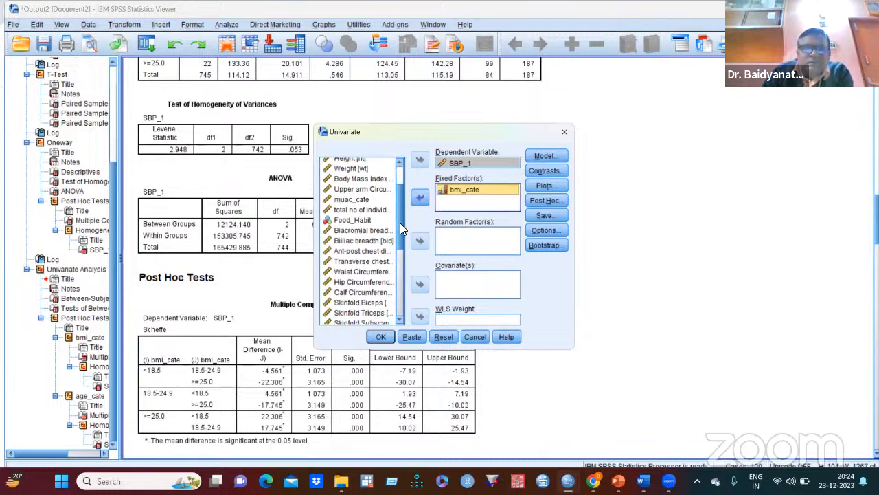
left_click(371, 269)
left_click(420, 284)
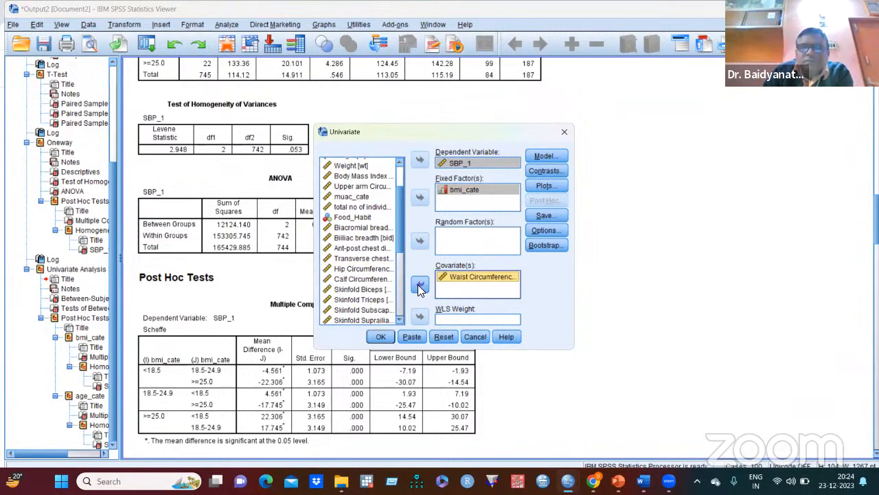
left_click(381, 336)
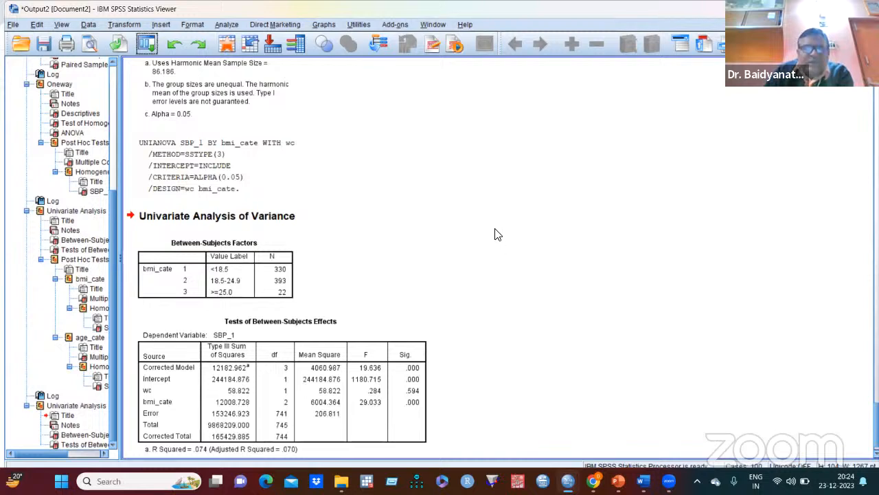
- Examine the between-subjects effects of wc and bmi_cate on SBP_1 and compare them with the earlier one-way and two-way ANOVA output
scroll(507, 227, "down", 1)
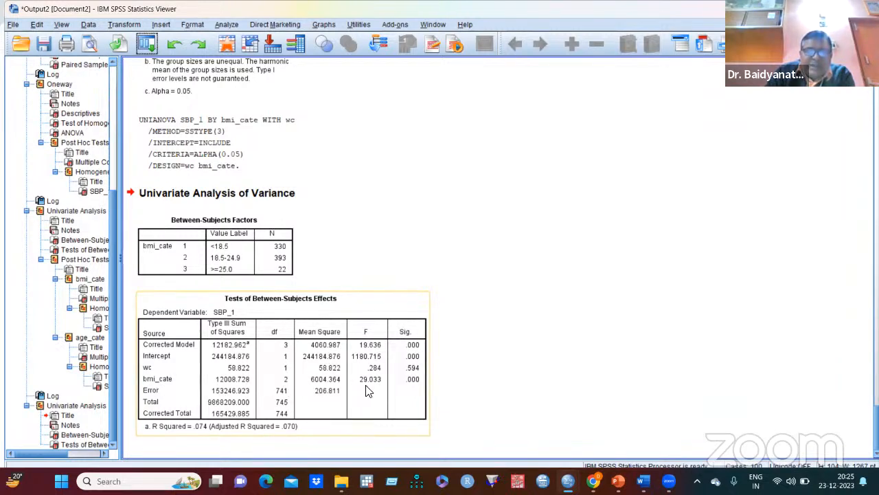
left_click(460, 310)
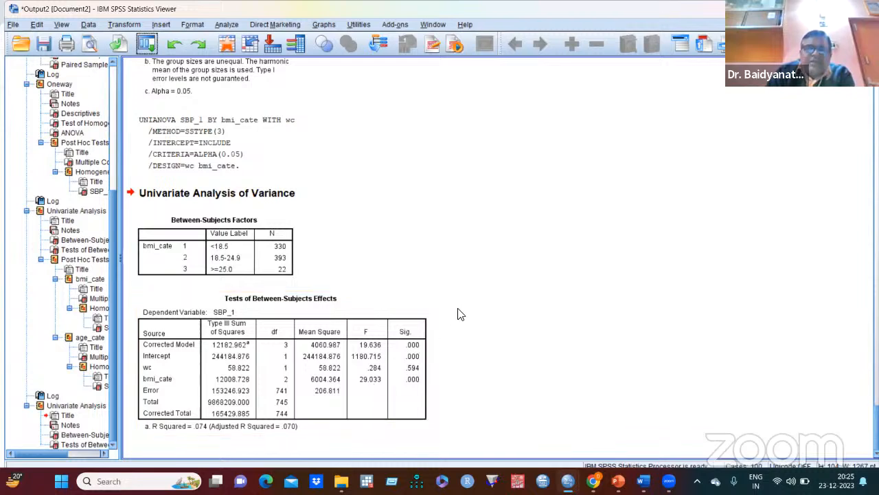
scroll(481, 311, "up", 1)
scroll(481, 312, "up", 15)
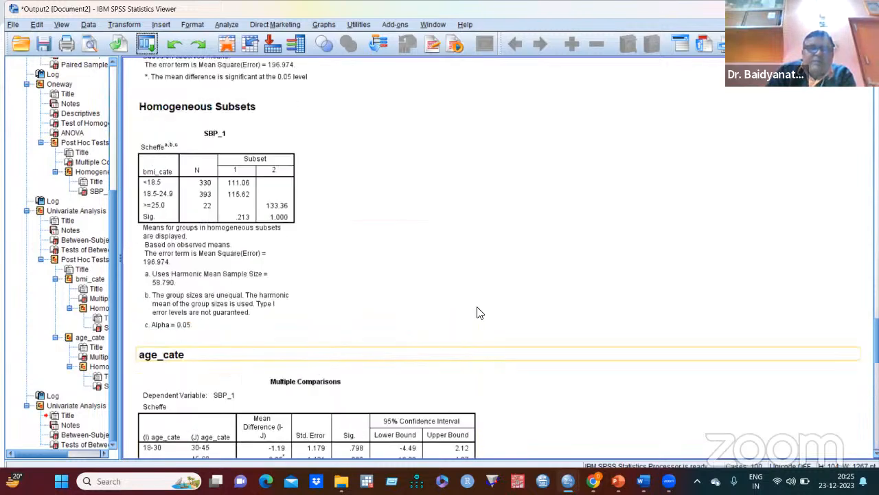
scroll(472, 315, "up", 15)
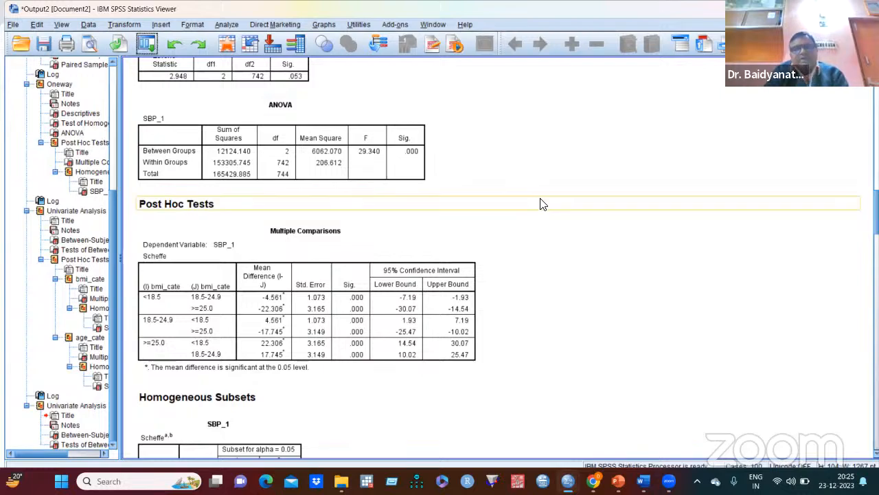
scroll(546, 207, "down", 8)
scroll(555, 218, "down", 15)
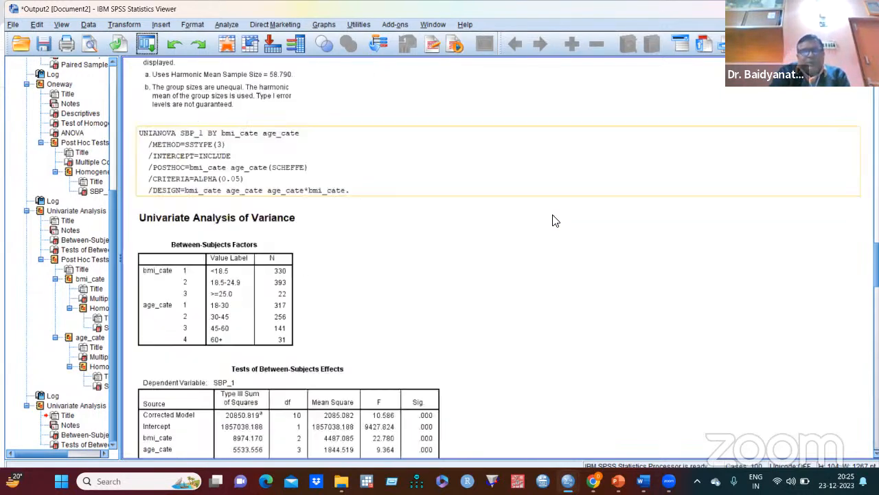
scroll(549, 223, "down", 15)
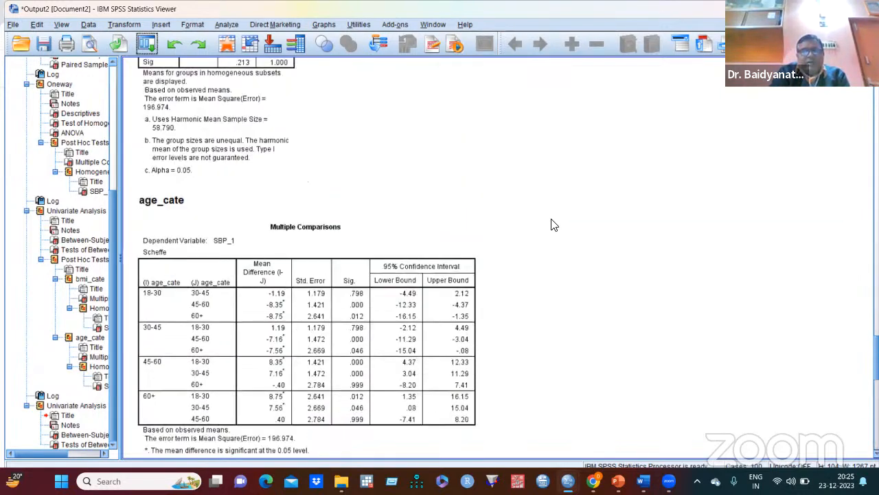
scroll(550, 225, "down", 5)
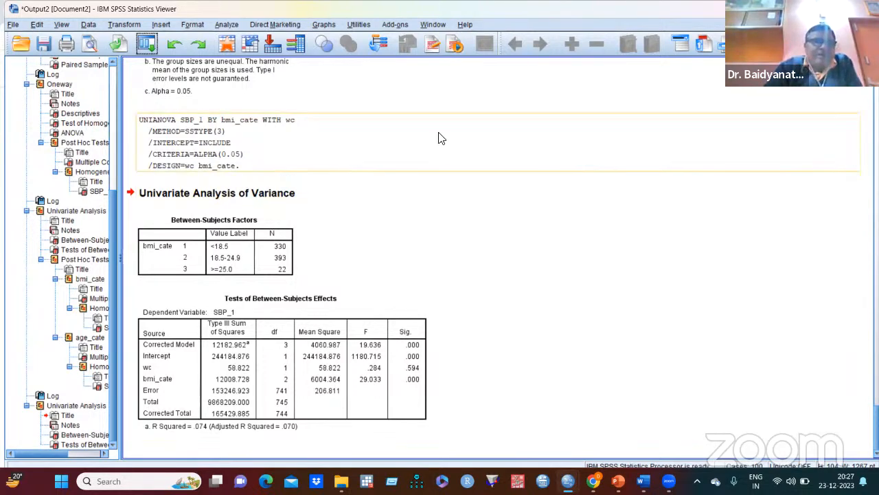
- Start a multivariate general linear model with SBP_1, DBP and pulse rate [pr] as the dependent variables
left_click(227, 25)
mouse_move(240, 93)
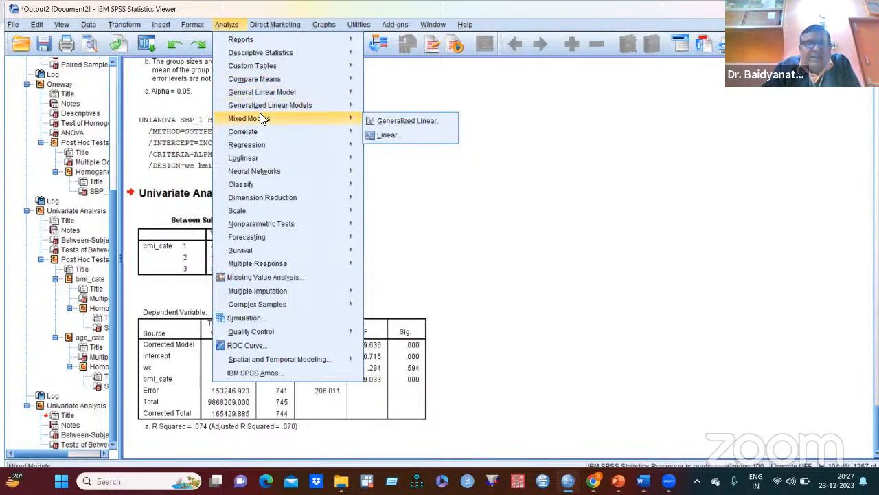
mouse_move(261, 103)
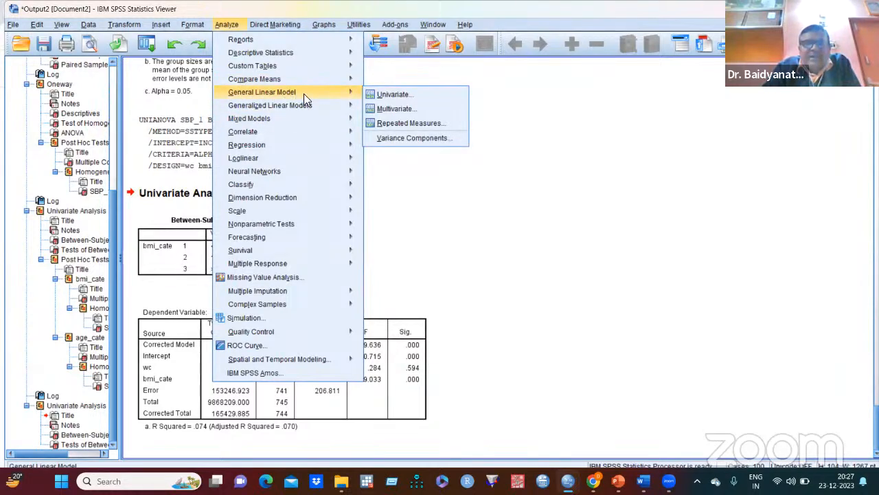
left_click(402, 110)
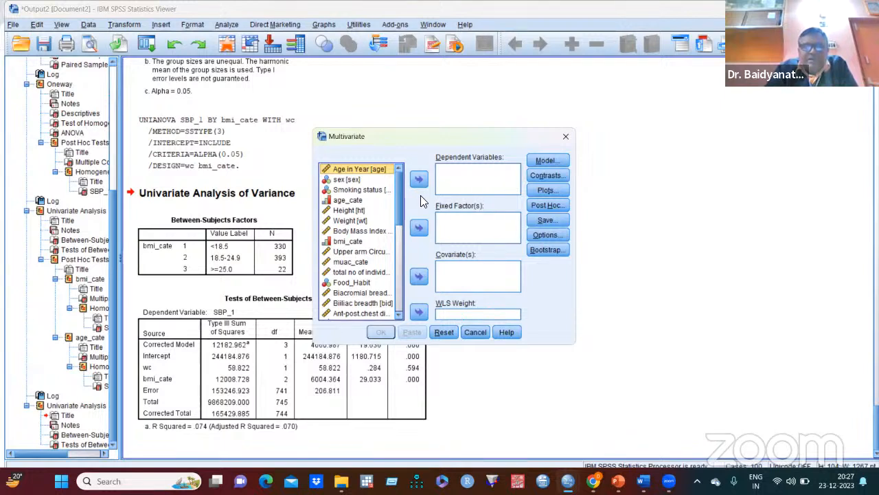
left_click_drag(400, 199, 399, 265)
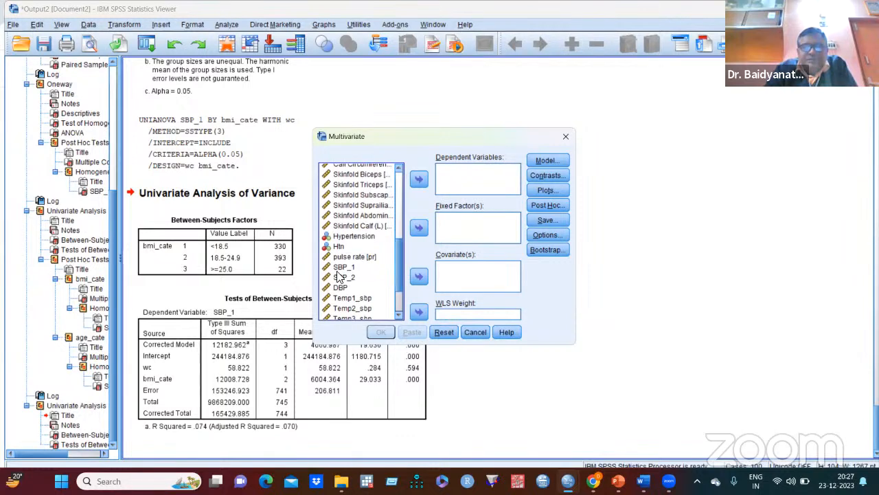
left_click(343, 268)
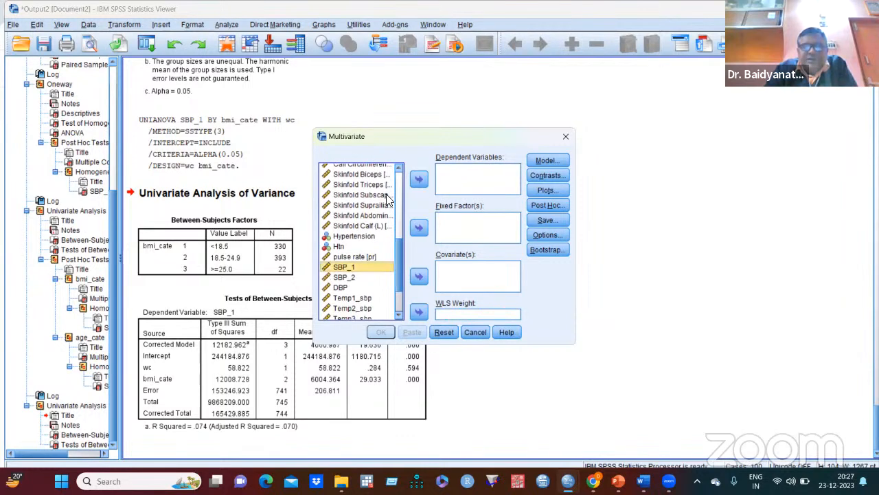
left_click(418, 180)
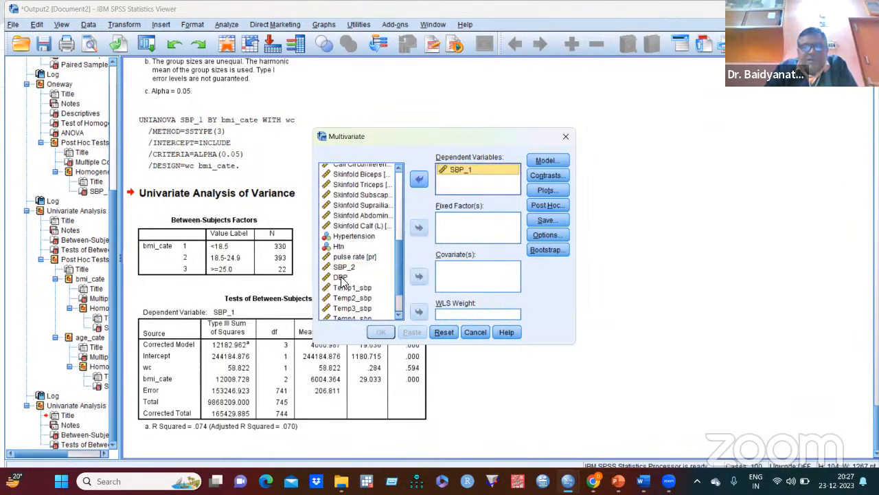
left_click(342, 278)
left_click(418, 180)
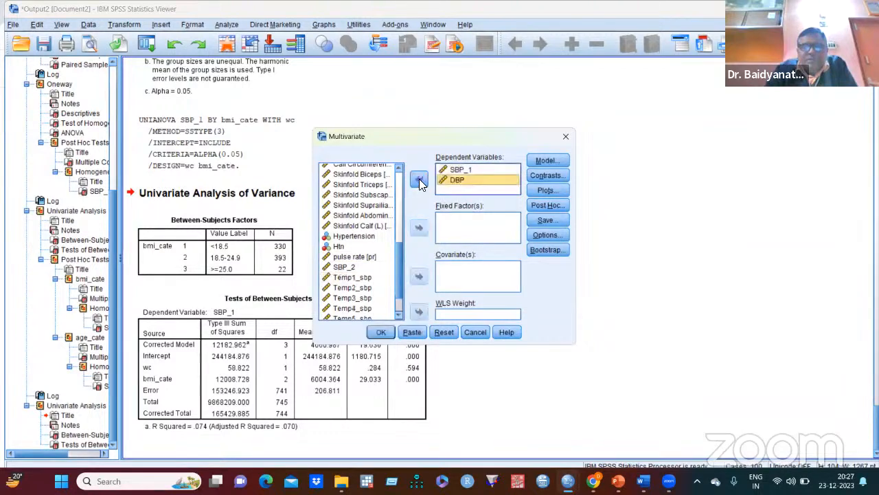
mouse_move(399, 250)
left_mouse_down()
mouse_move(400, 263)
mouse_move(394, 205)
mouse_move(400, 236)
left_mouse_up()
left_click(349, 289)
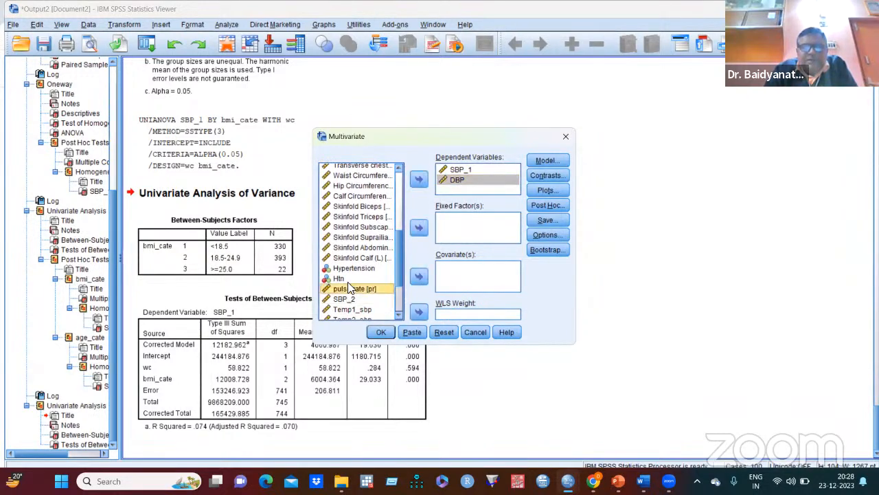
left_click(419, 182)
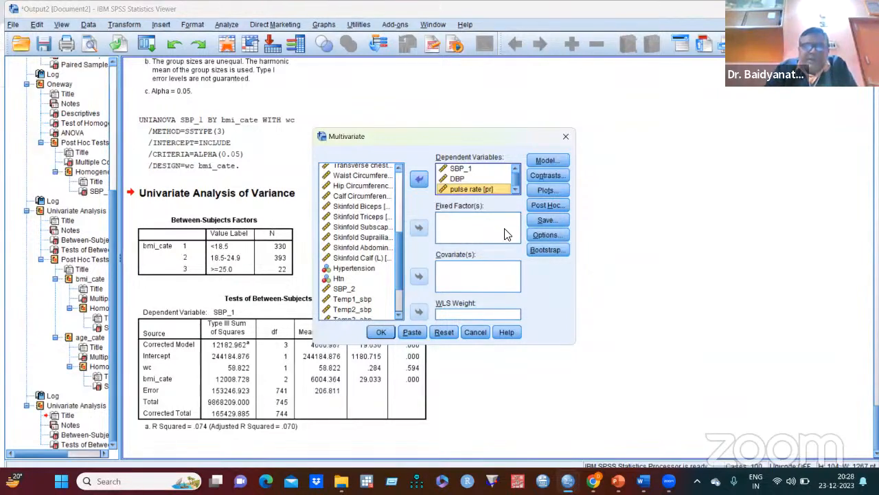
- Add bmi_cate as the fixed factor, keep the default full factorial model, and run the multivariate analysis
left_click_drag(400, 252, 399, 203)
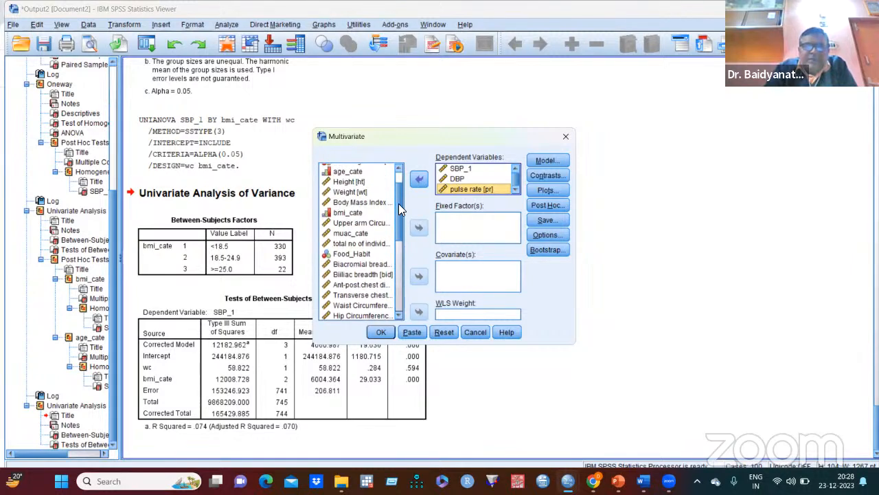
left_click(349, 213)
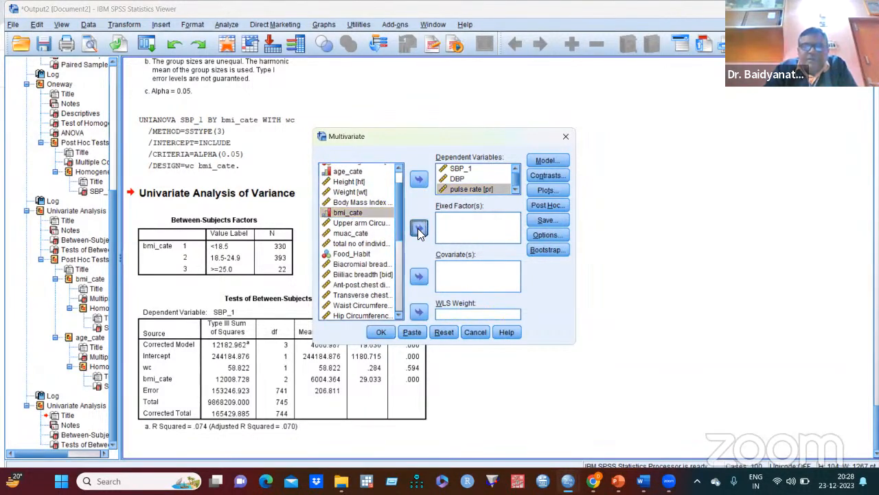
left_click(420, 228)
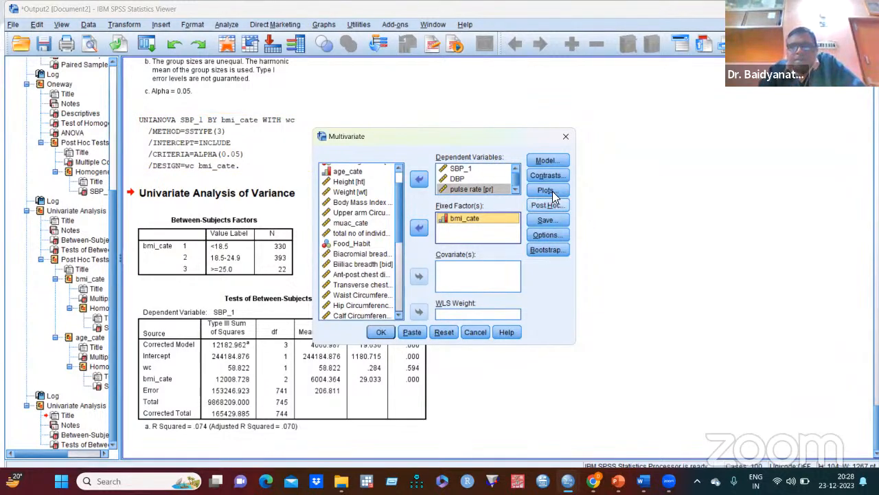
left_click(555, 159)
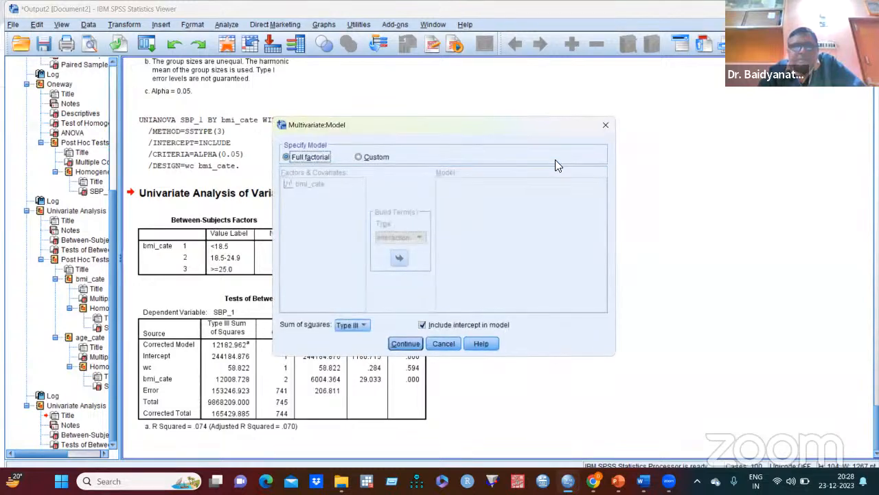
left_click(605, 126)
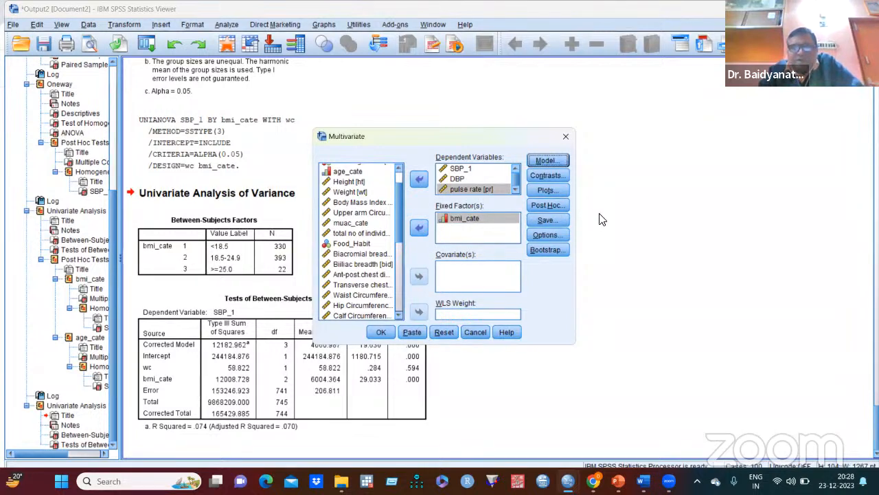
left_click(380, 332)
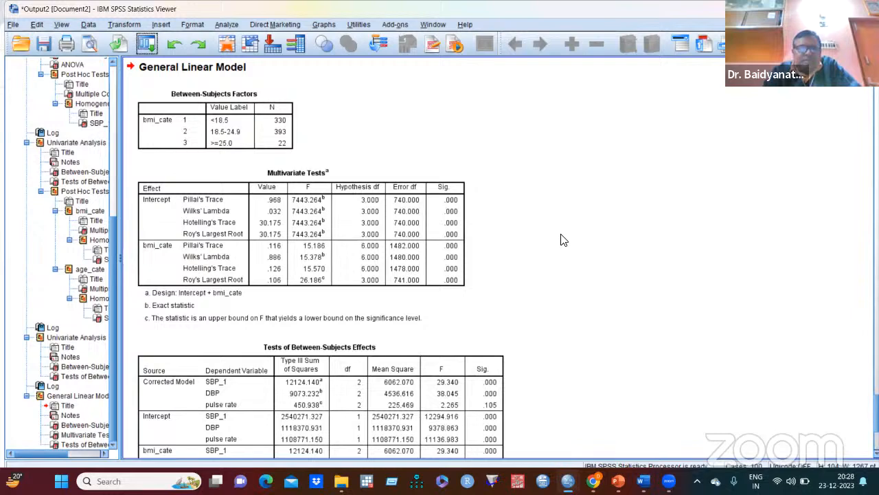
- Examine the multivariate tests and the between-subjects effects of bmi_cate on SBP_1, DBP and pulse rate
scroll(560, 241, "up", 6)
scroll(563, 241, "down", 6)
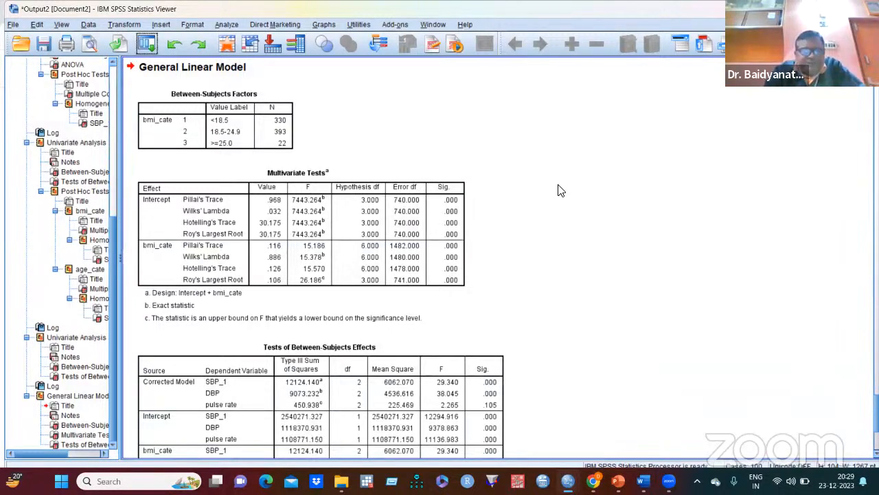
scroll(560, 193, "down", 5)
left_click(307, 250)
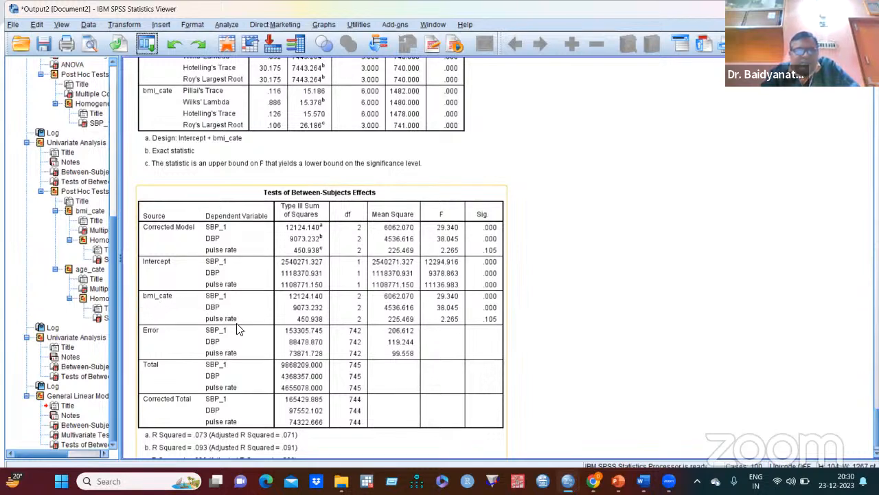
left_click(520, 263)
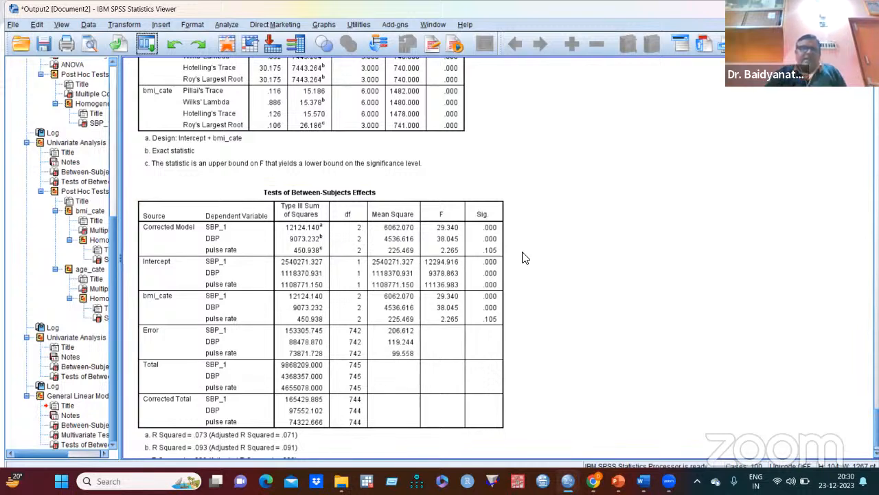
left_click(148, 44)
left_click(157, 63)
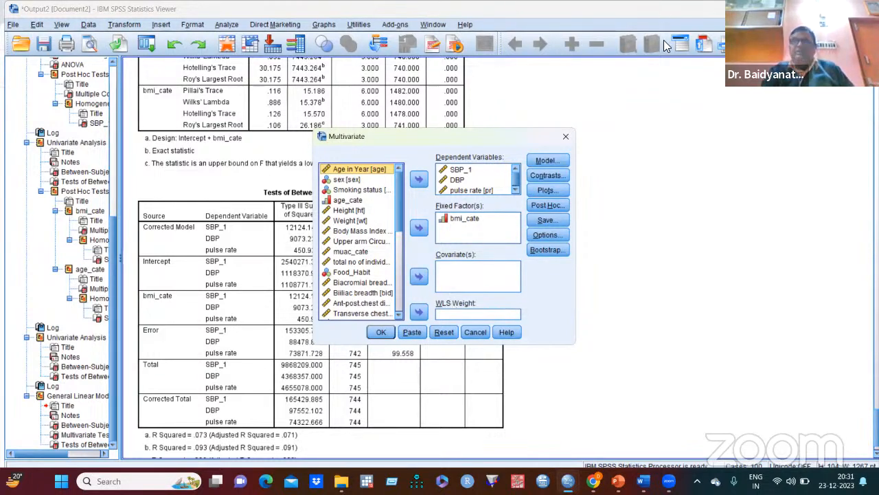
left_click(566, 135)
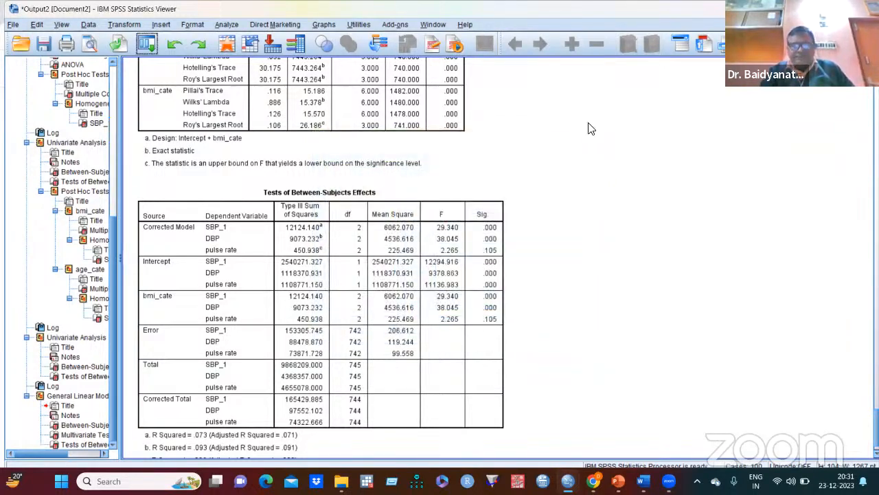
- Review the earlier covariance, two-way ANOVA, one-way ANOVA and t-test results in the output
scroll(594, 148, "down", 1)
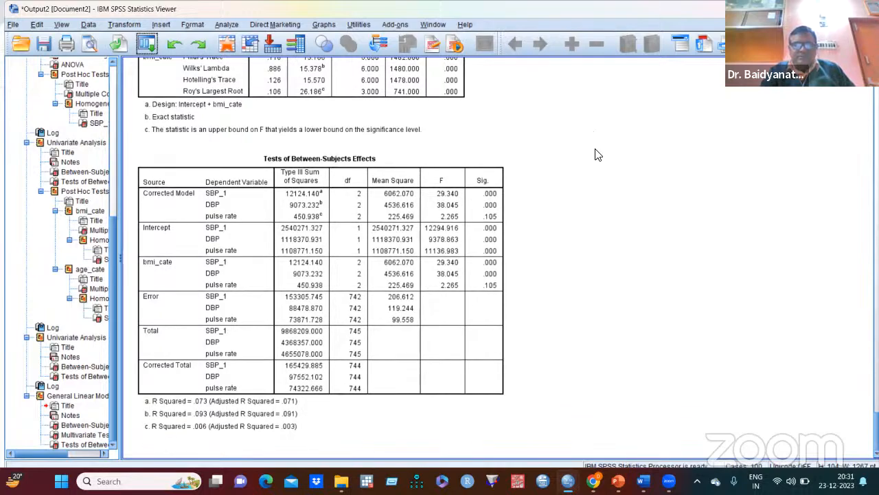
scroll(595, 151, "up", 15)
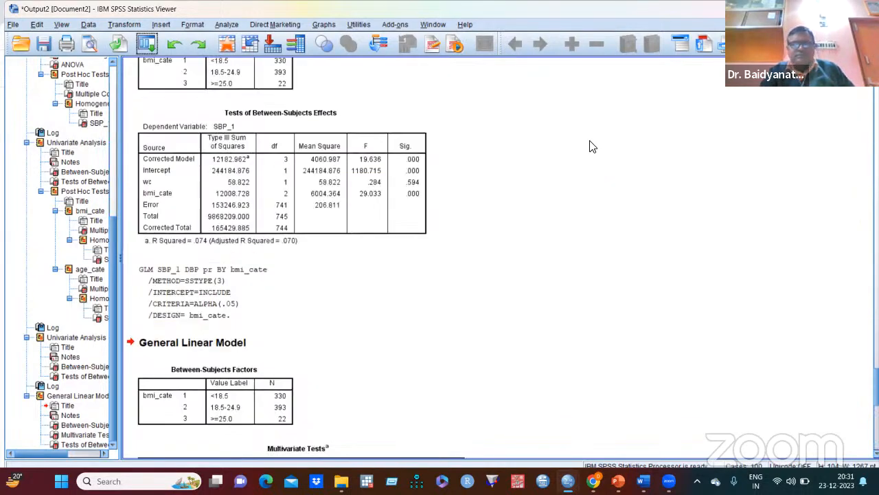
scroll(592, 147, "up", 10)
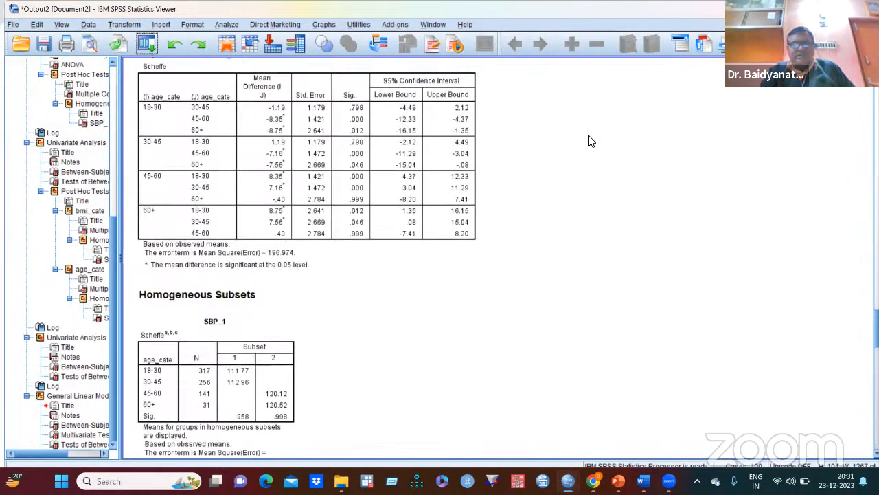
scroll(590, 141, "up", 15)
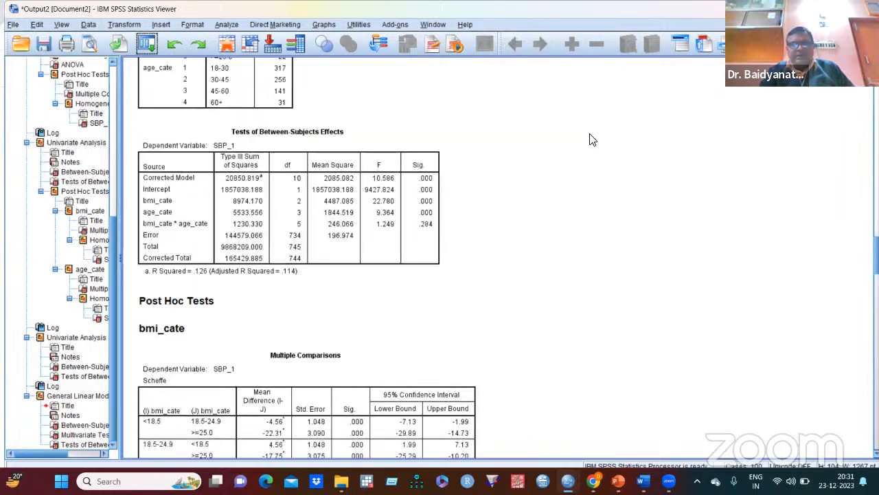
scroll(593, 140, "up", 20)
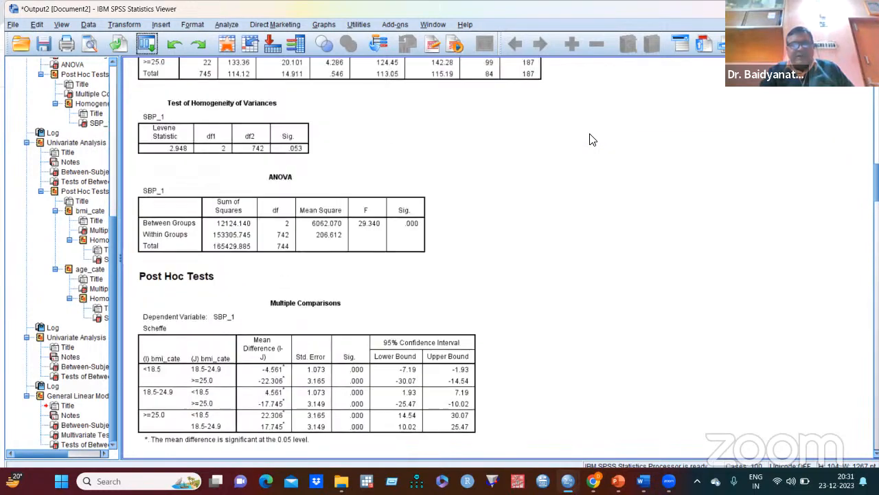
scroll(591, 144, "down", 12)
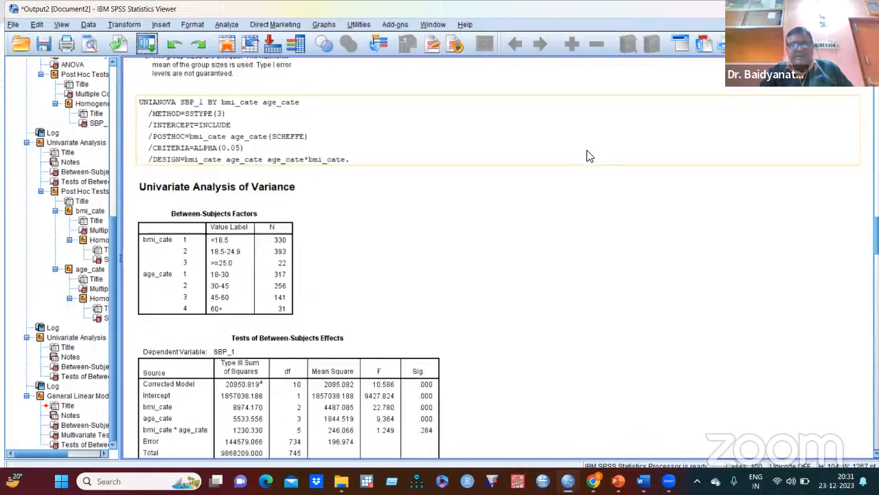
scroll(590, 151, "down", 5)
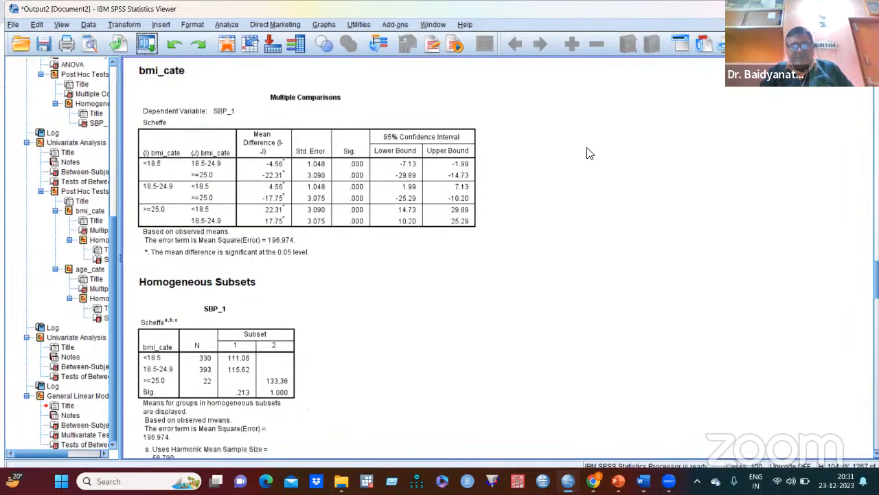
scroll(590, 152, "up", 15)
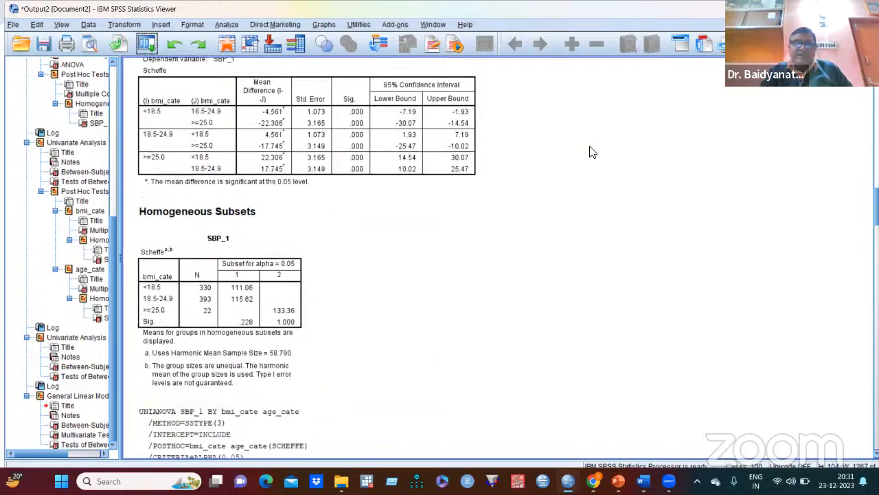
scroll(591, 151, "up", 10)
scroll(593, 151, "up", 15)
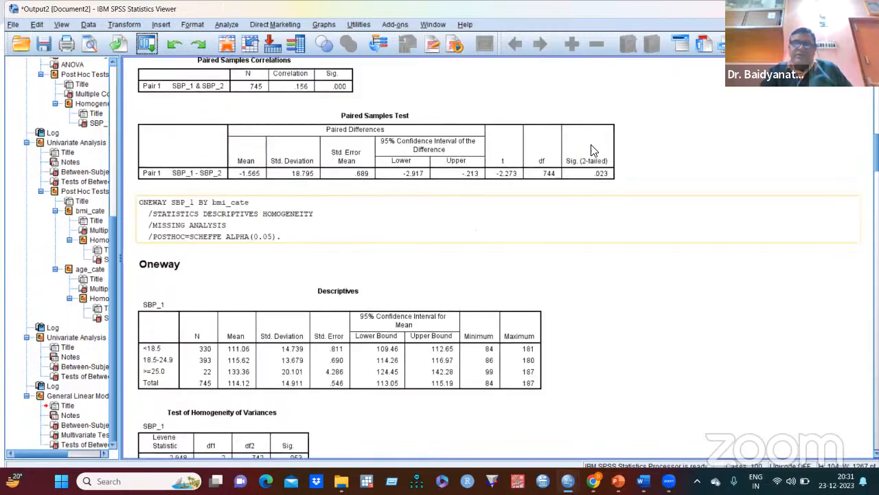
scroll(589, 152, "up", 1)
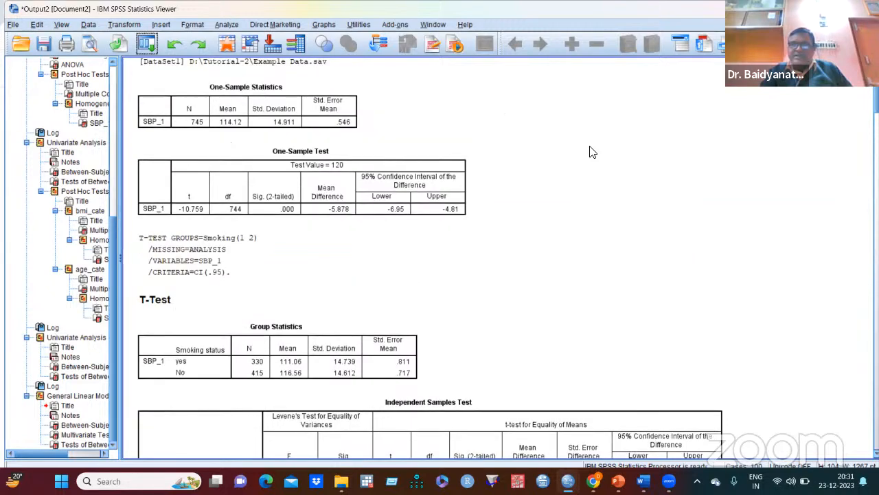
scroll(589, 151, "up", 2)
scroll(593, 152, "down", 15)
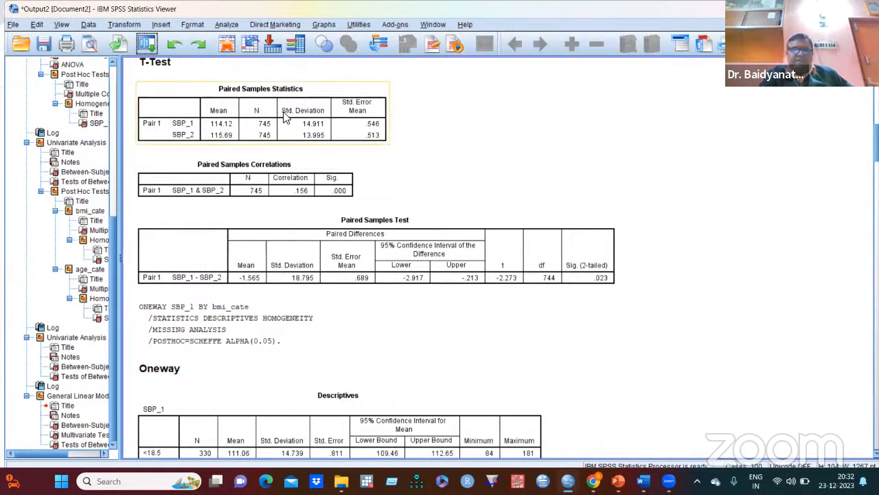
left_click(224, 24)
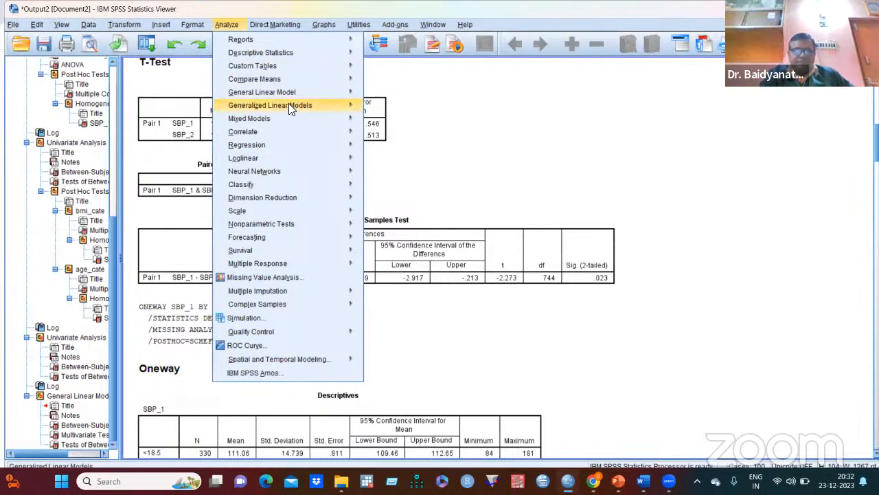
mouse_move(283, 135)
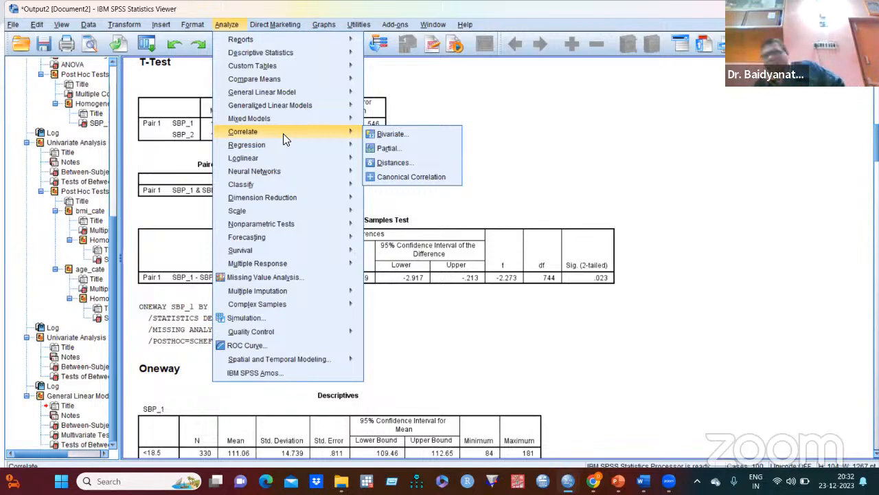
scroll(273, 160, "up", 3)
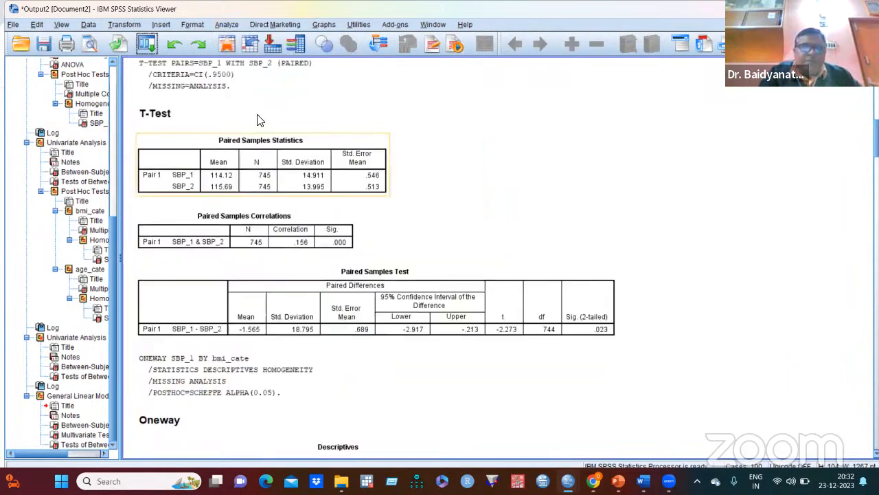
- Start a legacy nonparametric test for two independent samples with SBP_1 as the test variable
left_click(227, 25)
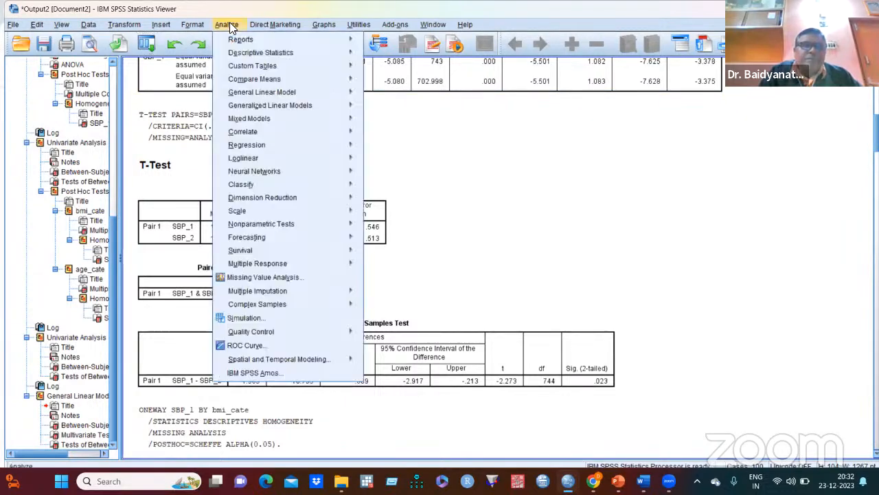
mouse_move(275, 215)
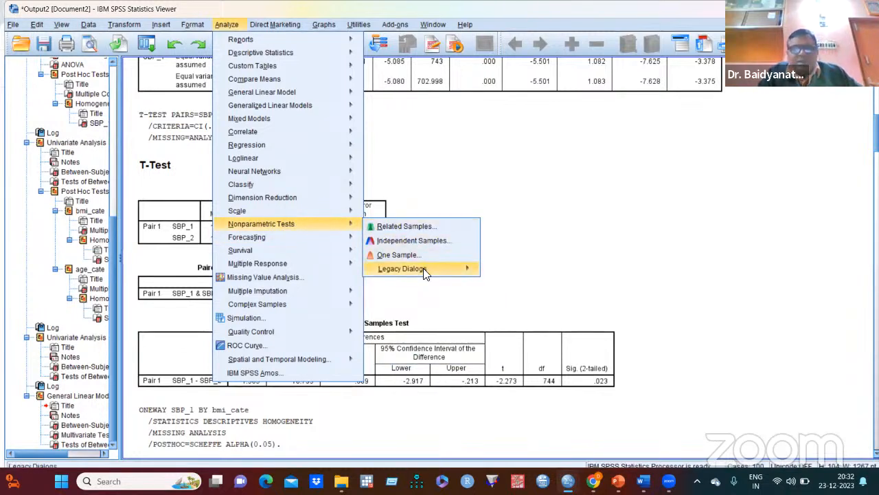
mouse_move(426, 269)
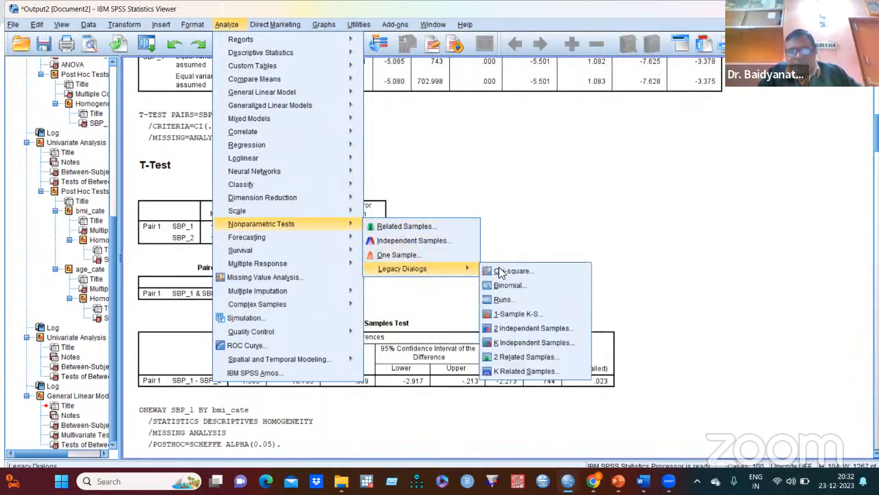
left_click(527, 328)
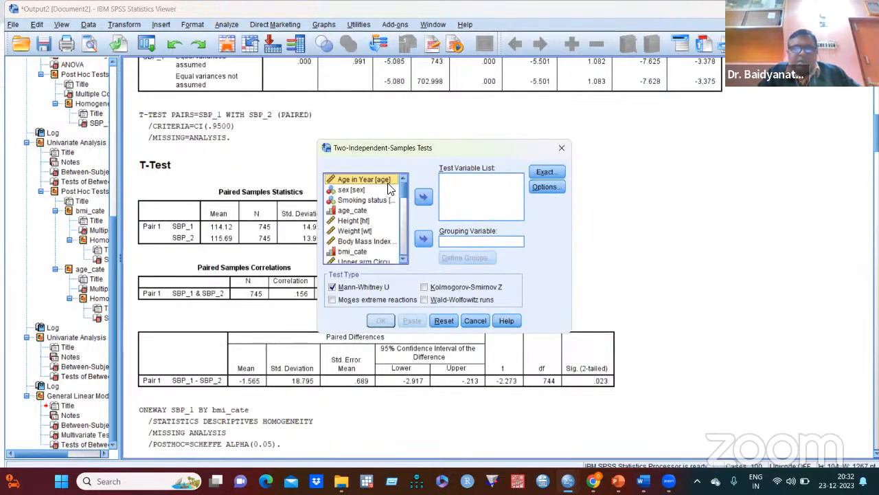
left_click_drag(403, 189, 386, 237)
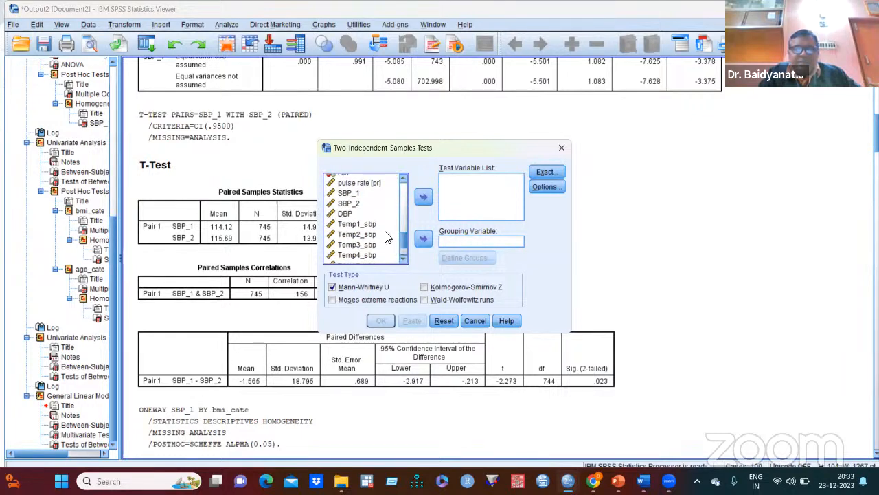
left_click(349, 194)
left_click(420, 197)
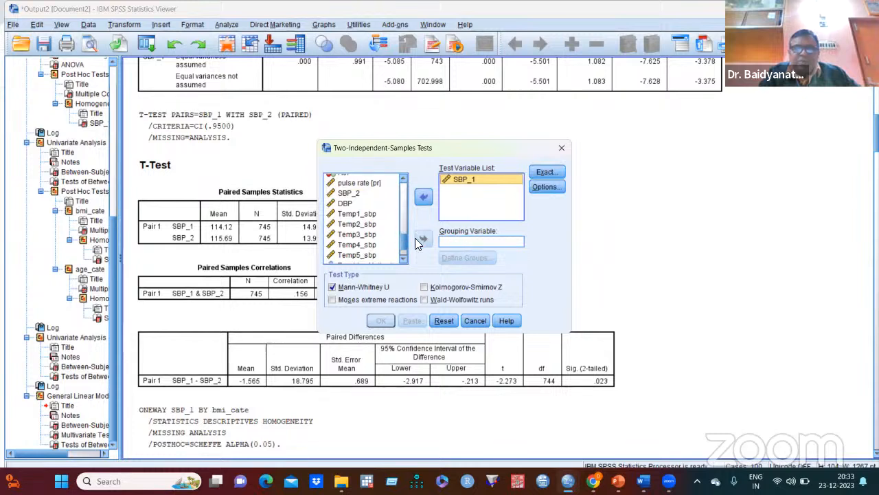
- Group the test by smoking status with groups 1 and 2, and run the Mann-Whitney U test
left_click_drag(404, 248, 395, 191)
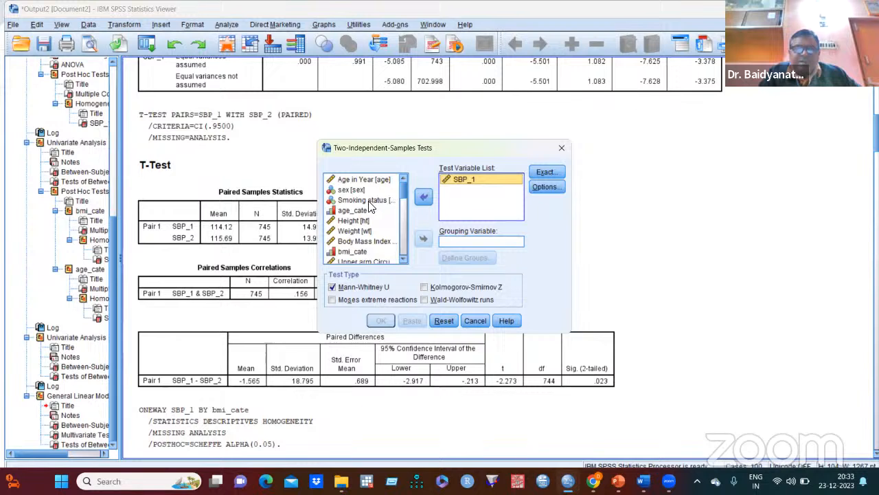
left_click(367, 200)
left_click(424, 240)
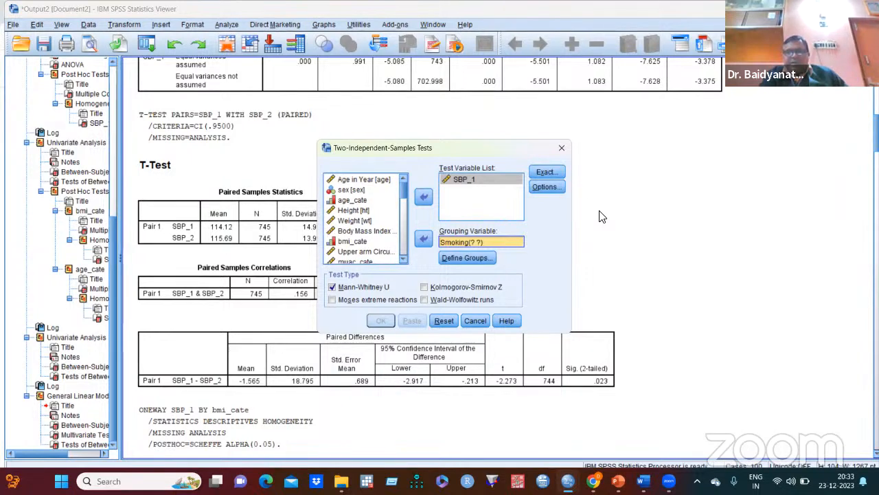
left_click(476, 258)
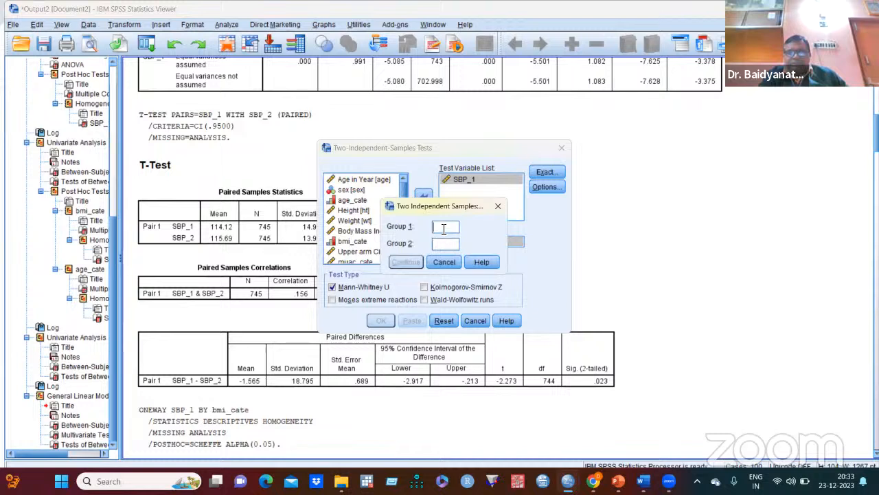
type("1")
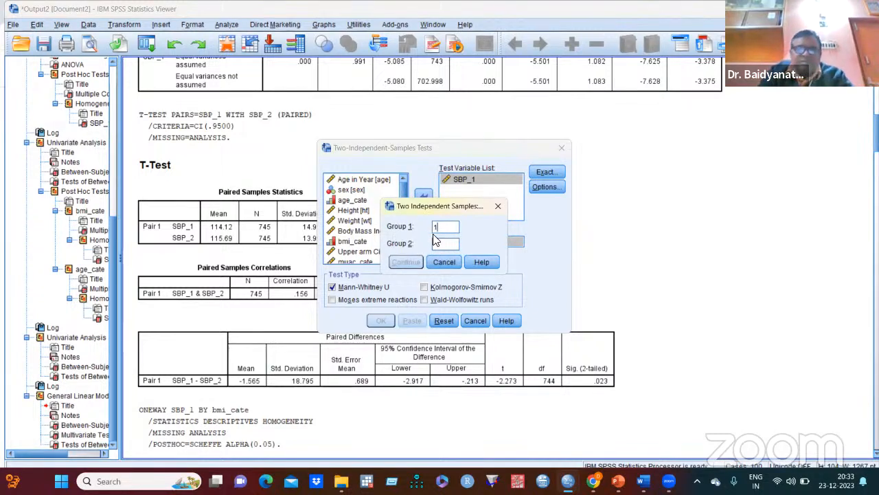
left_click(444, 245)
type("2")
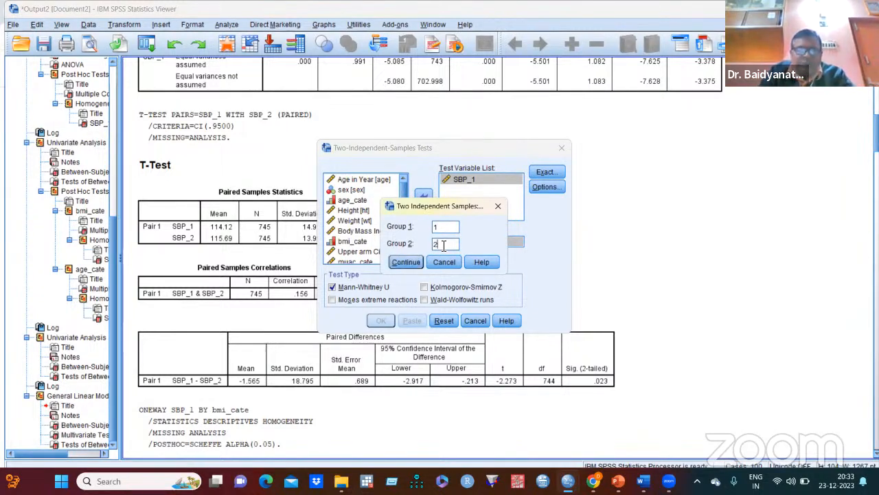
left_click(413, 264)
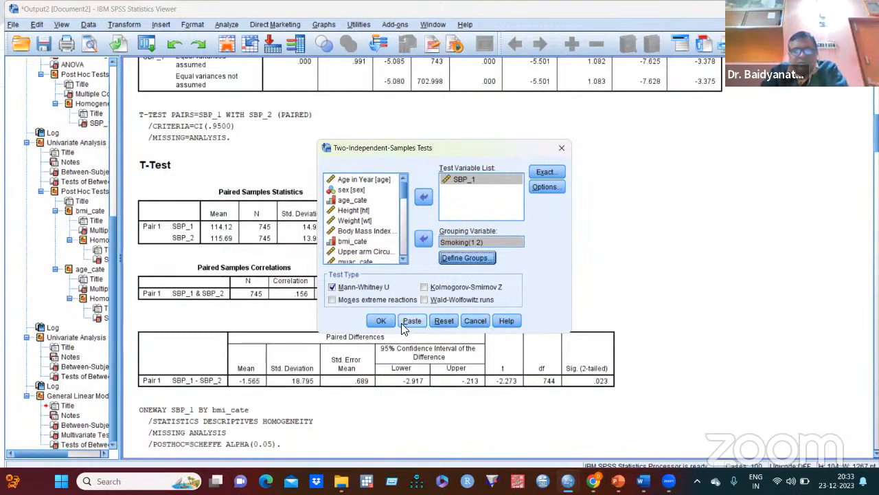
left_click(381, 321)
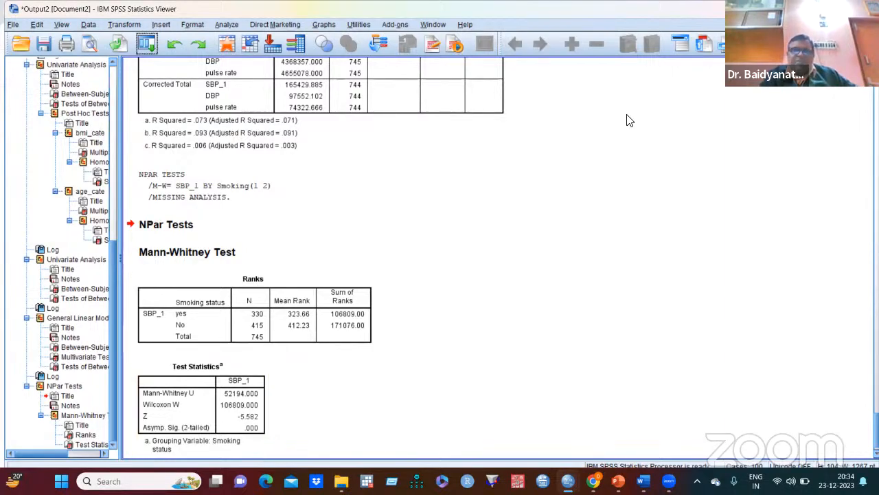
- Review the earlier ANOVA and t-test output, comparing the independent samples t-test by smoking status with the Mann-Whitney results
scroll(619, 120, "up", 10)
scroll(607, 129, "up", 12)
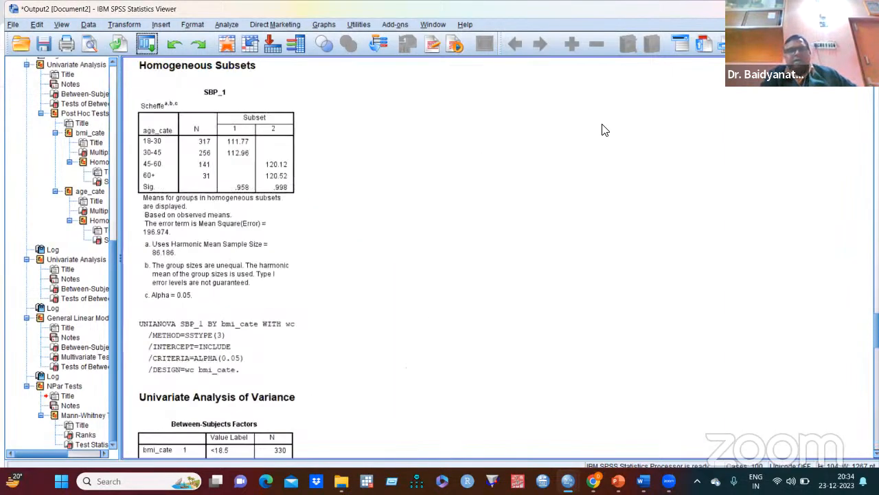
scroll(594, 136, "up", 12)
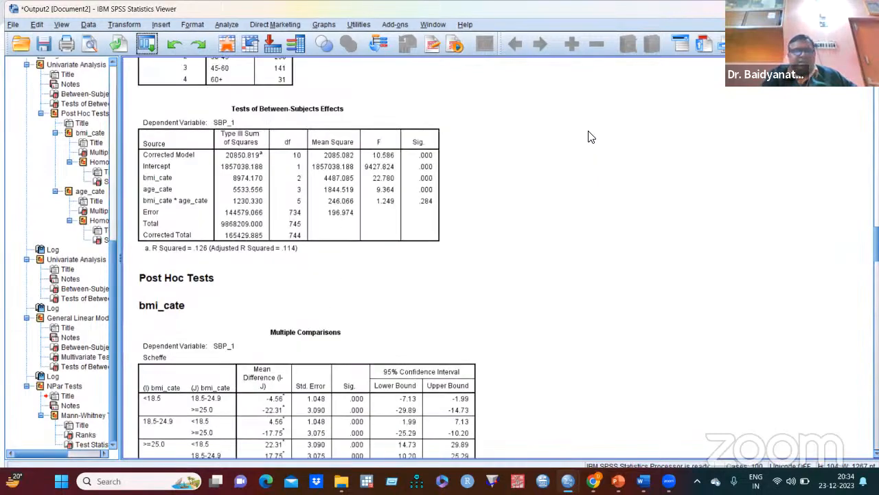
scroll(594, 138, "up", 12)
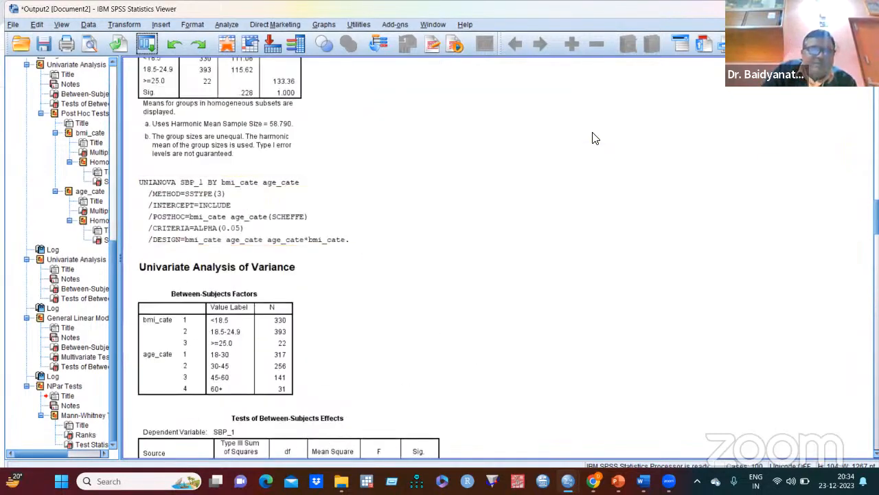
scroll(593, 136, "up", 3)
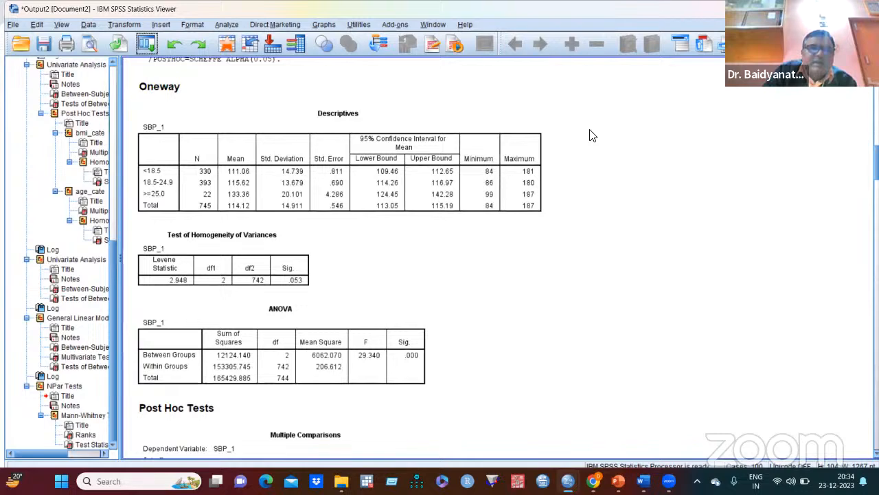
scroll(594, 137, "up", 15)
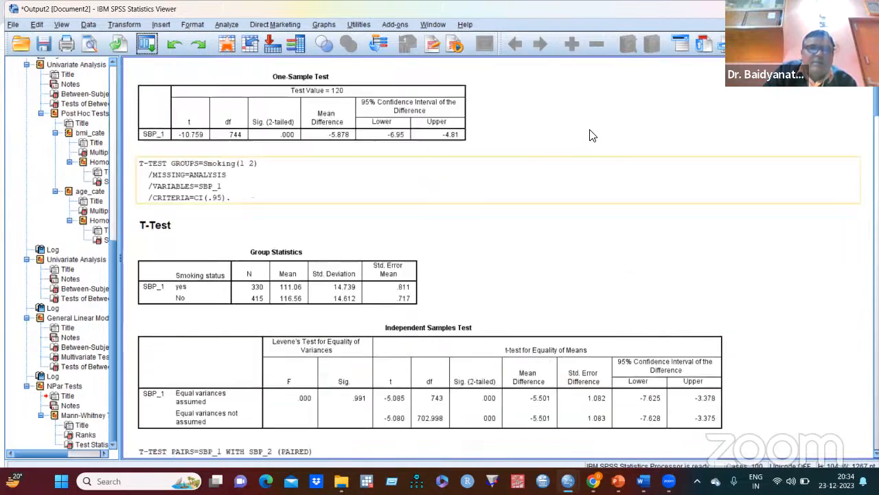
scroll(593, 136, "up", 3)
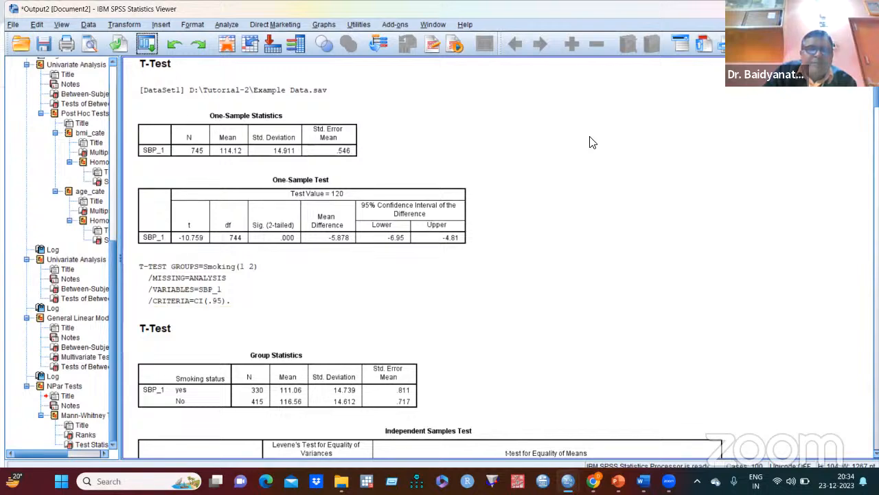
scroll(593, 142, "down", 6)
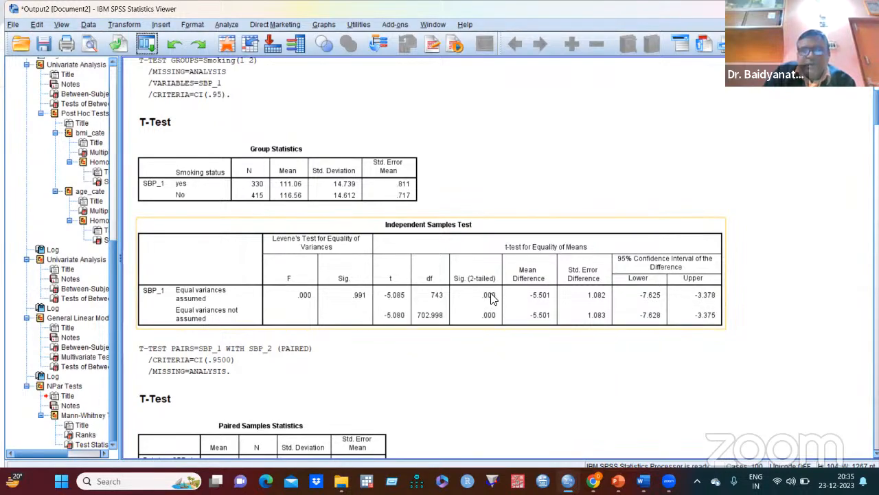
scroll(528, 200, "down", 20)
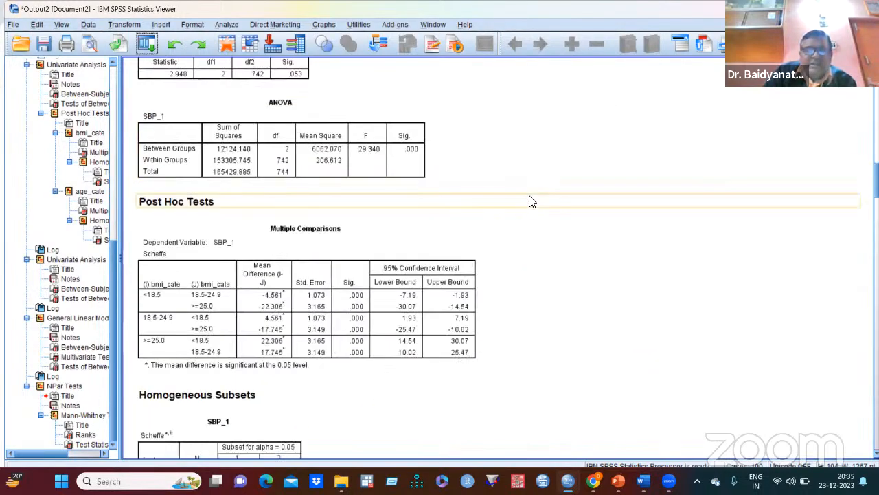
scroll(538, 223, "down", 20)
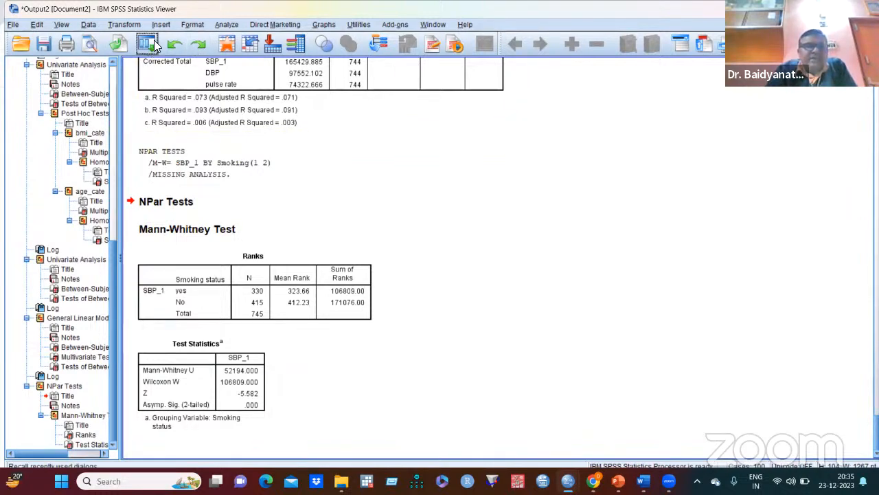
- Run a legacy nonparametric Wilcoxon test for two related samples on the pair SBP_1 and SBP_2
left_click(227, 25)
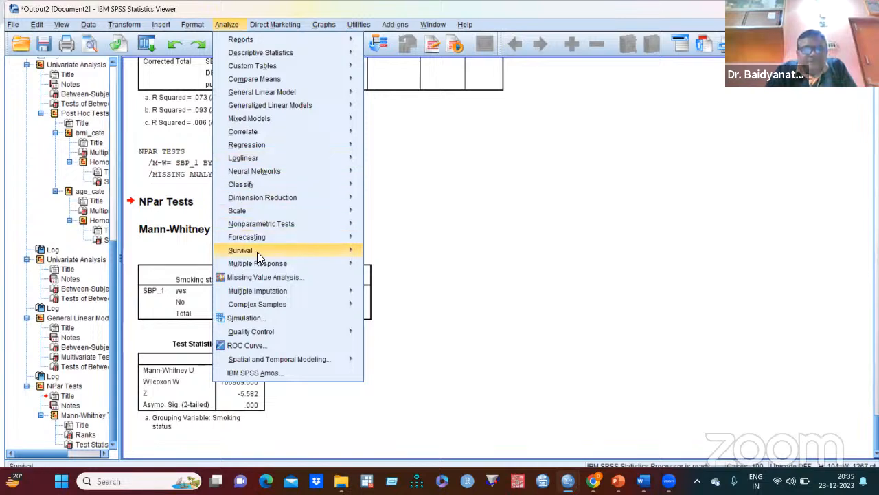
mouse_move(246, 266)
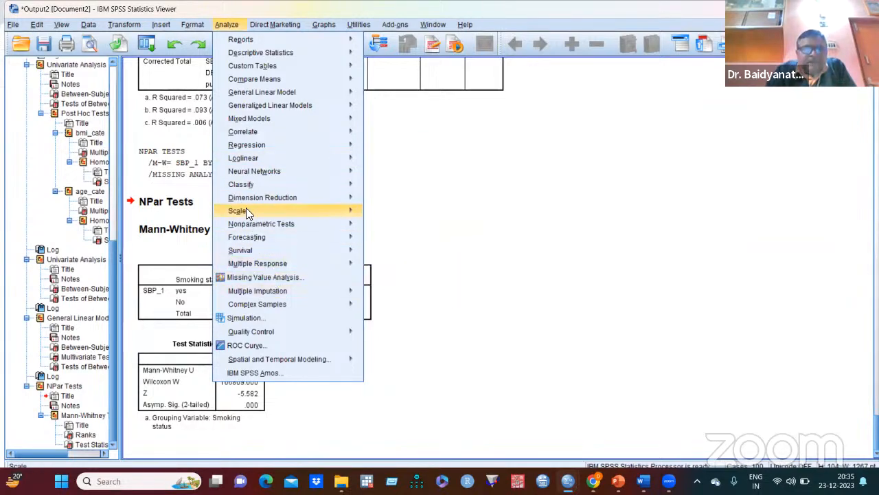
mouse_move(297, 227)
mouse_move(437, 271)
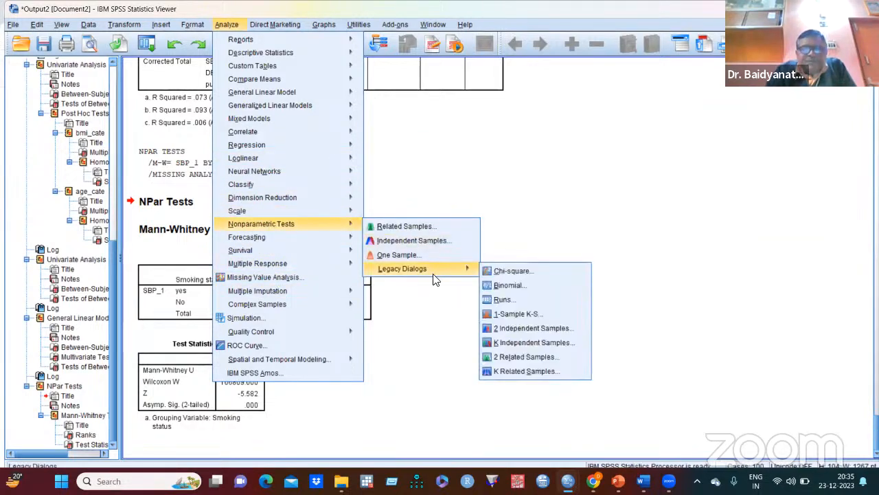
left_click(518, 357)
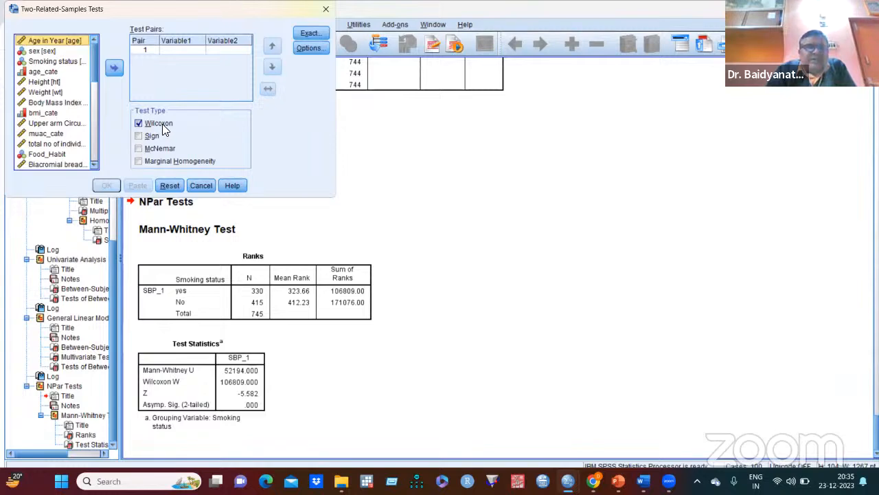
left_click_drag(206, 12, 439, 88)
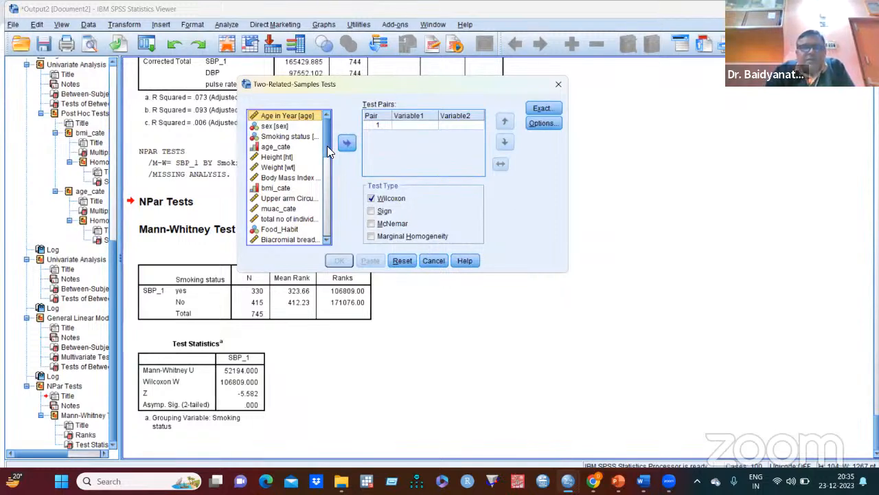
left_click_drag(327, 150, 332, 208)
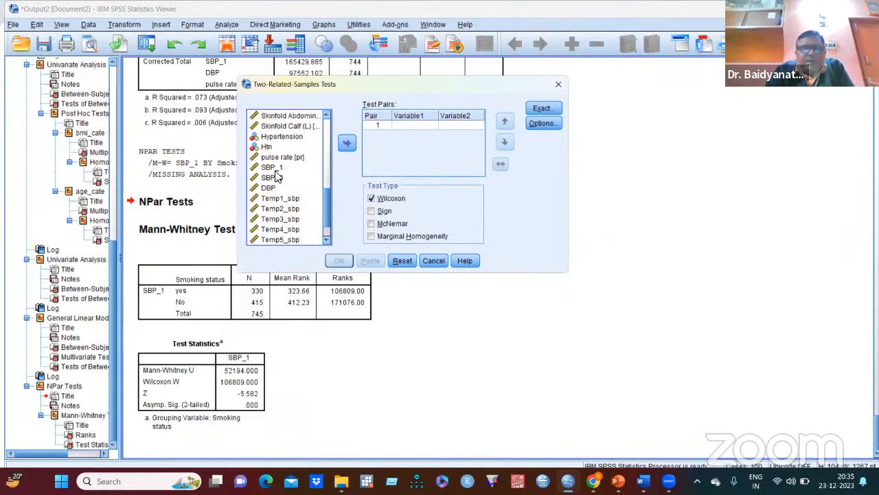
left_click(277, 168)
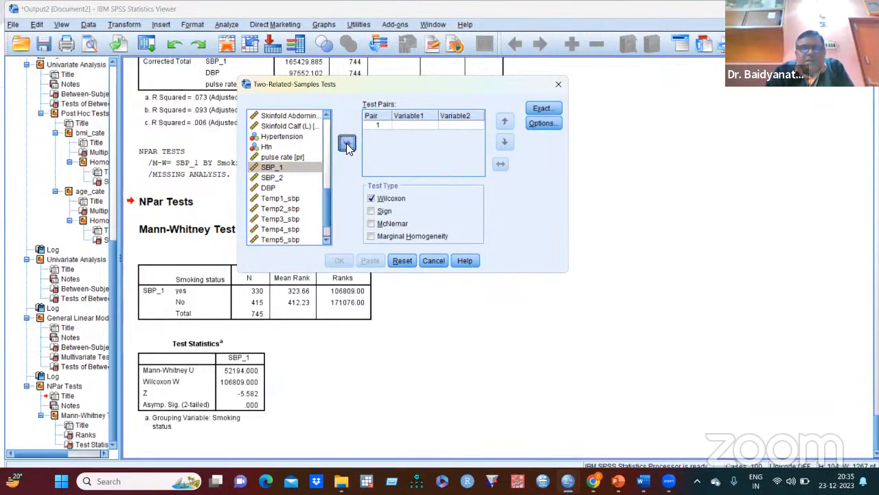
left_click(346, 142)
left_click(287, 179)
left_click(347, 144)
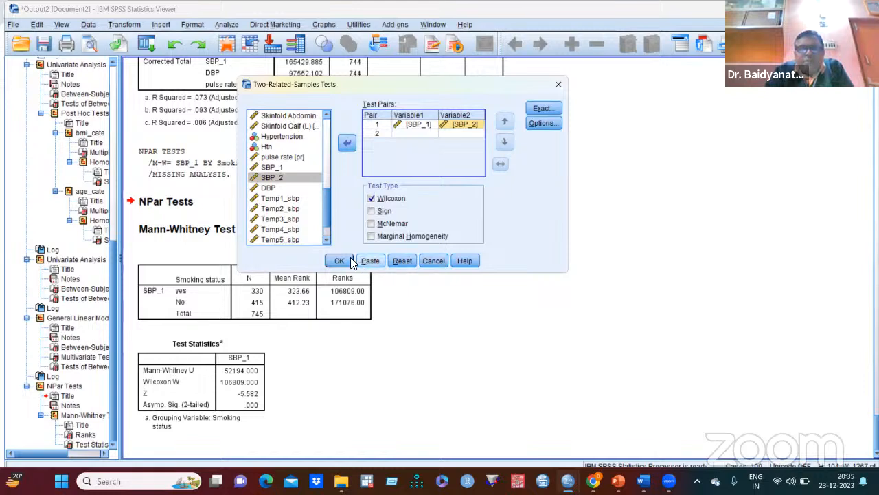
left_click(339, 261)
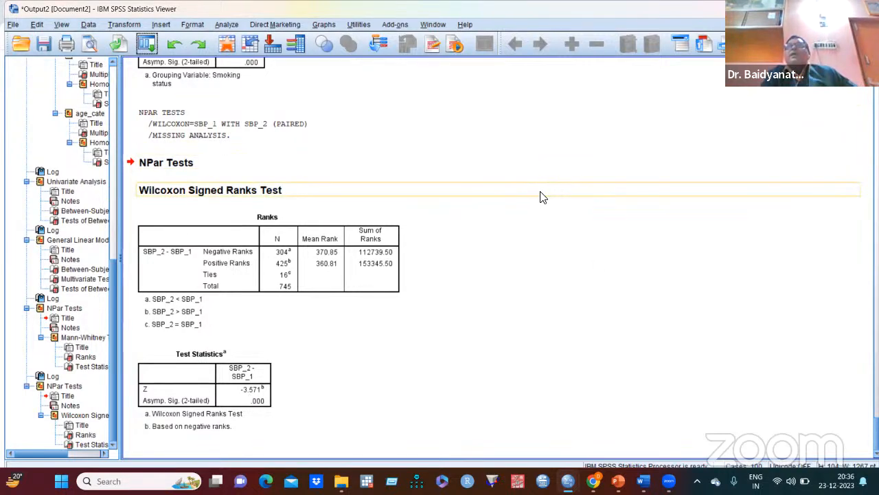
- Start a legacy nonparametric Kruskal-Wallis H test for several independent samples with SBP_1 as the test variable
scroll(528, 195, "up", 5)
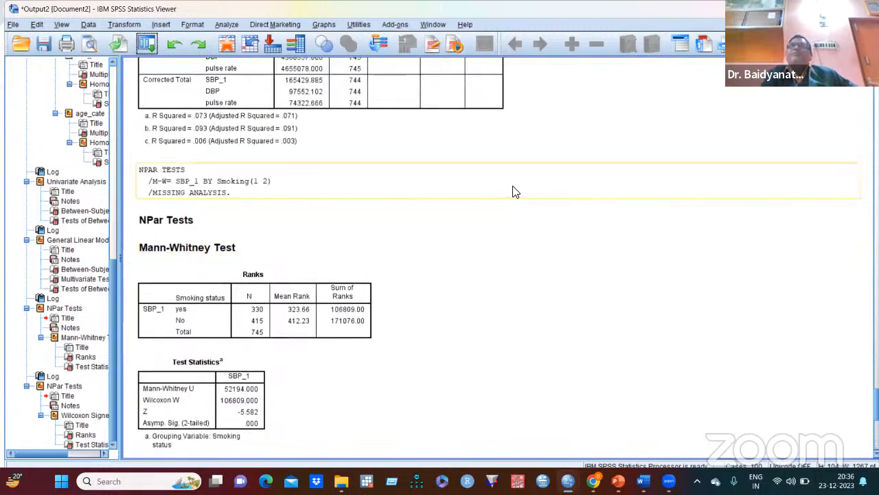
scroll(515, 191, "up", 5)
scroll(512, 191, "up", 3)
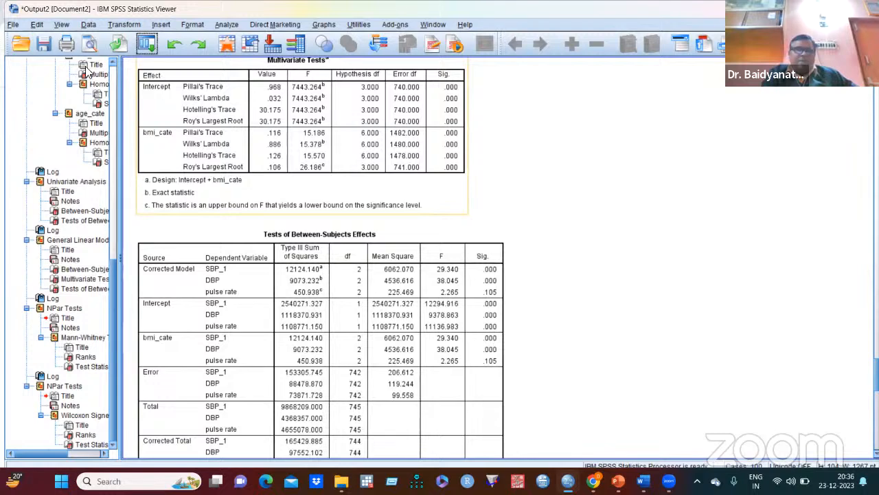
left_click(229, 27)
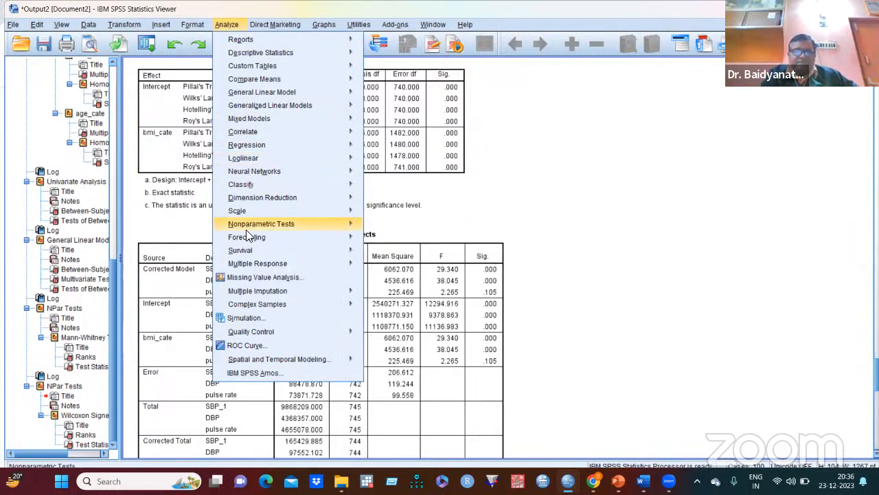
mouse_move(320, 225)
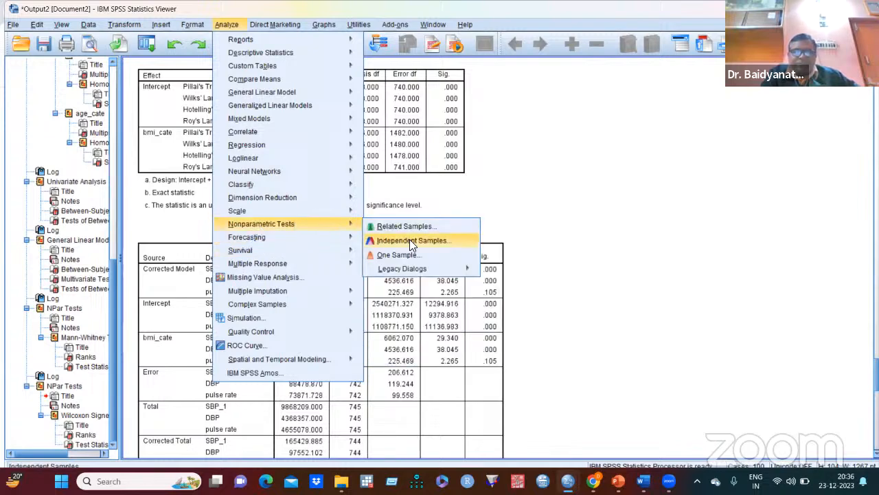
mouse_move(445, 268)
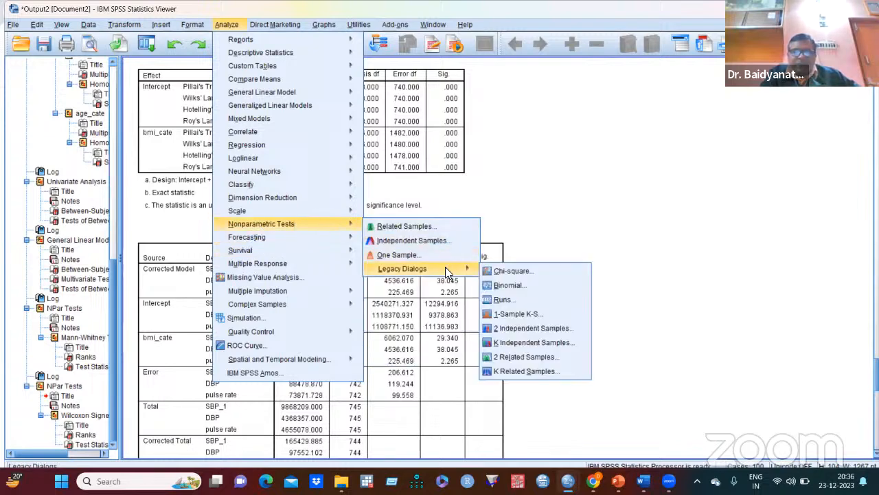
left_click(528, 342)
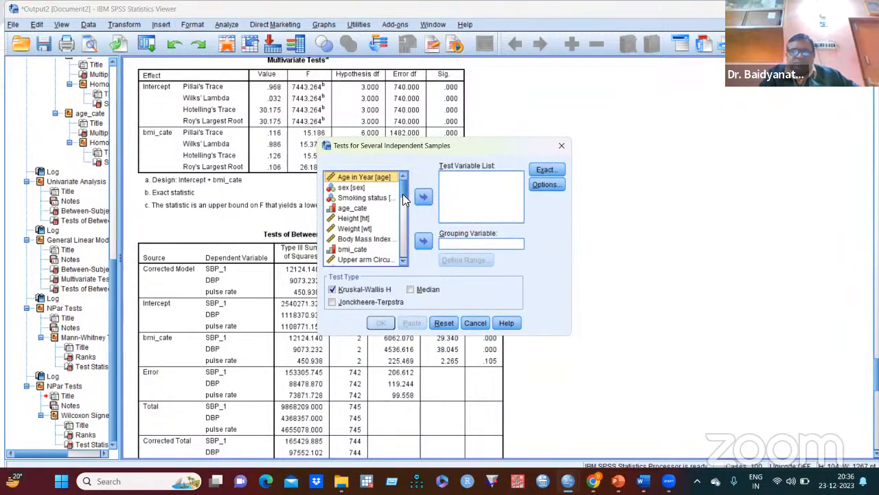
left_click_drag(402, 191, 403, 241)
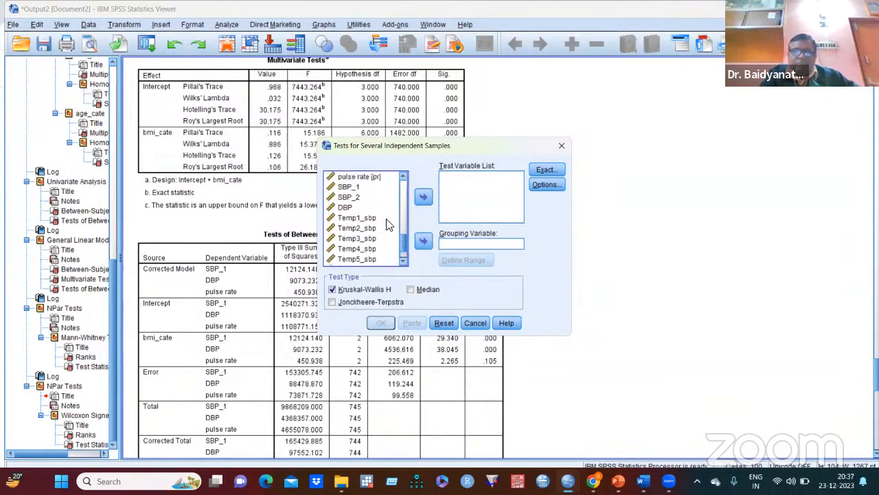
left_click(353, 187)
left_click(423, 197)
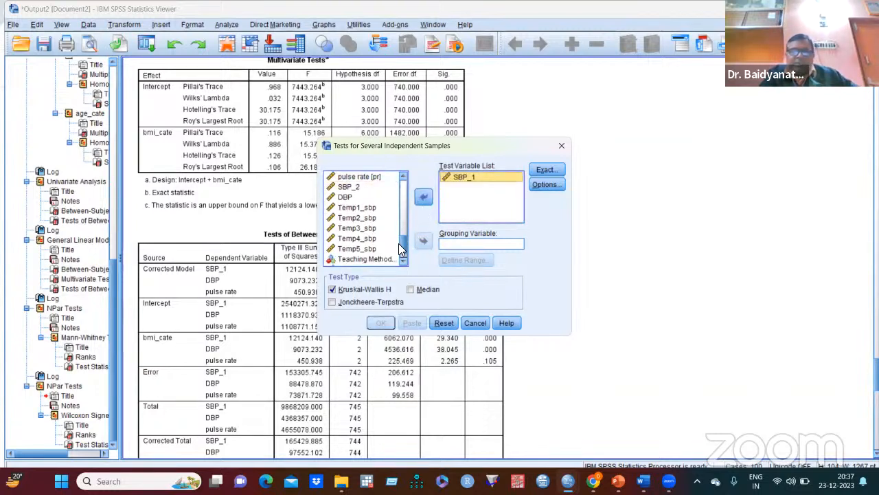
- Group the Kruskal-Wallis H test by bmi_cate with a range from 1 to 3, and run it
left_click_drag(399, 243, 397, 196)
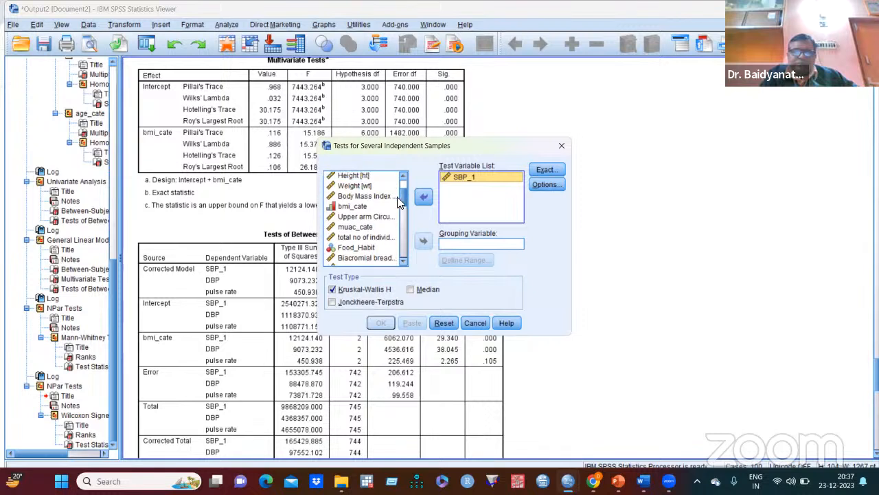
left_click(352, 206)
left_click(420, 240)
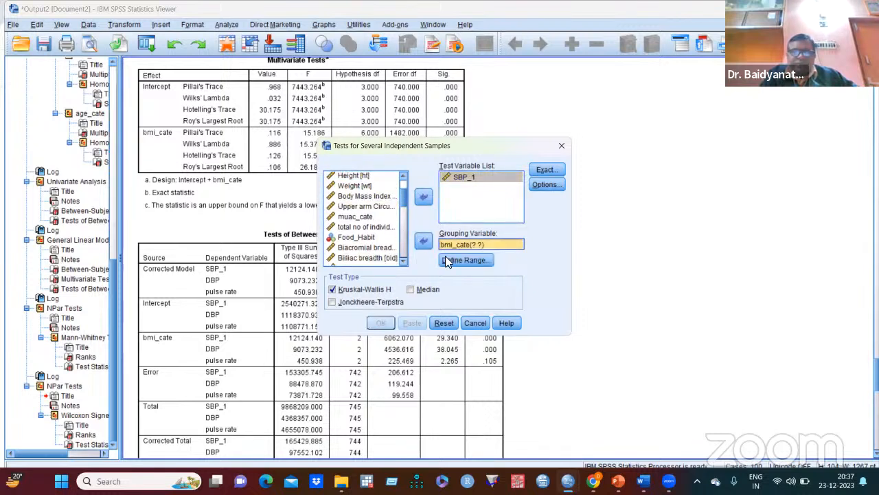
left_click(462, 259)
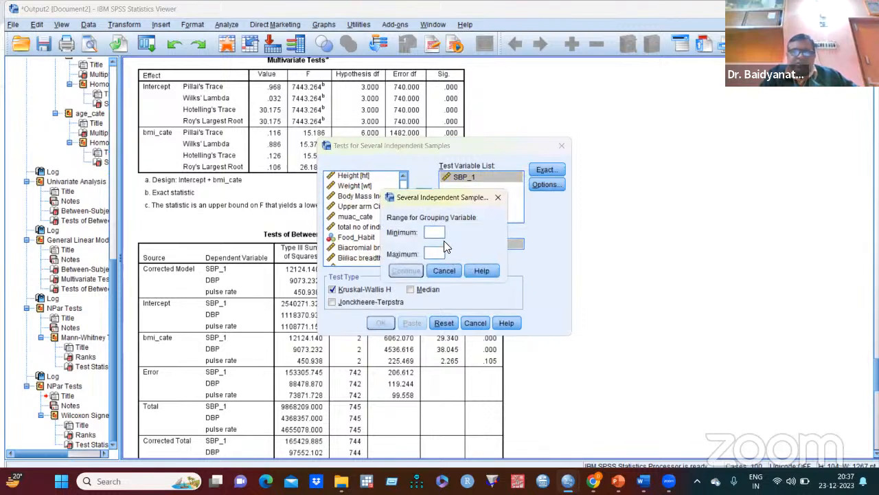
type("1")
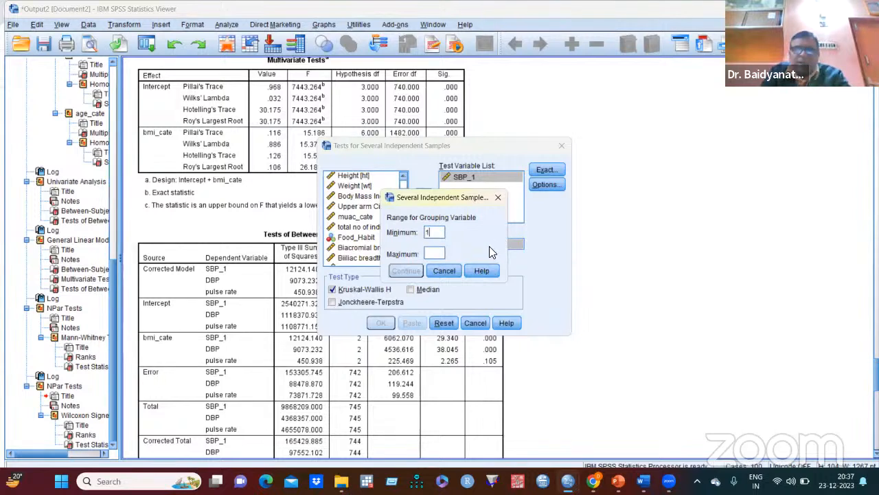
left_click(434, 252)
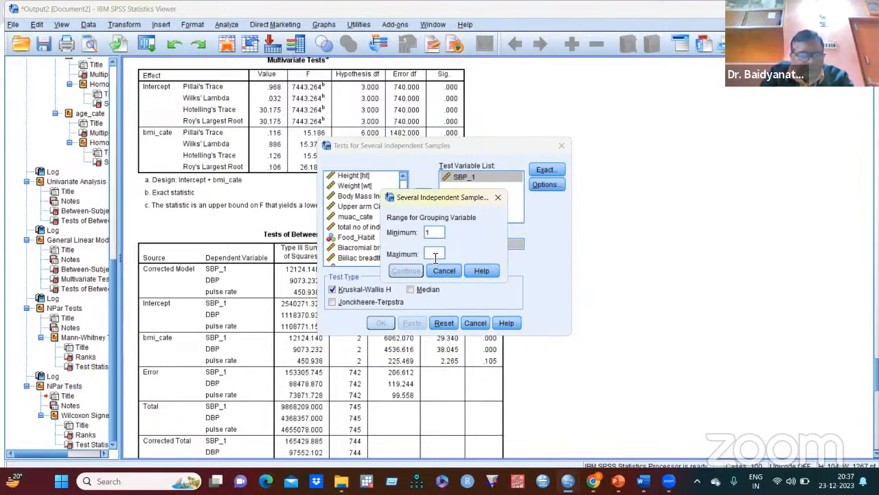
type("3")
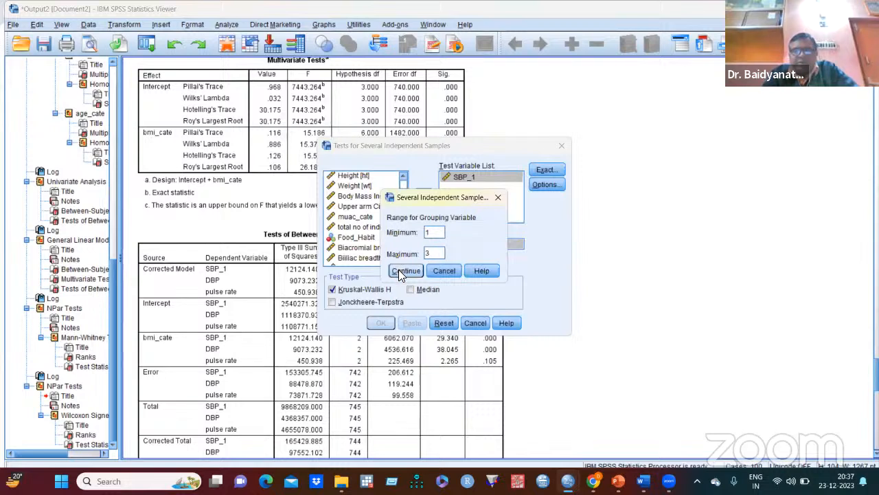
left_click(402, 272)
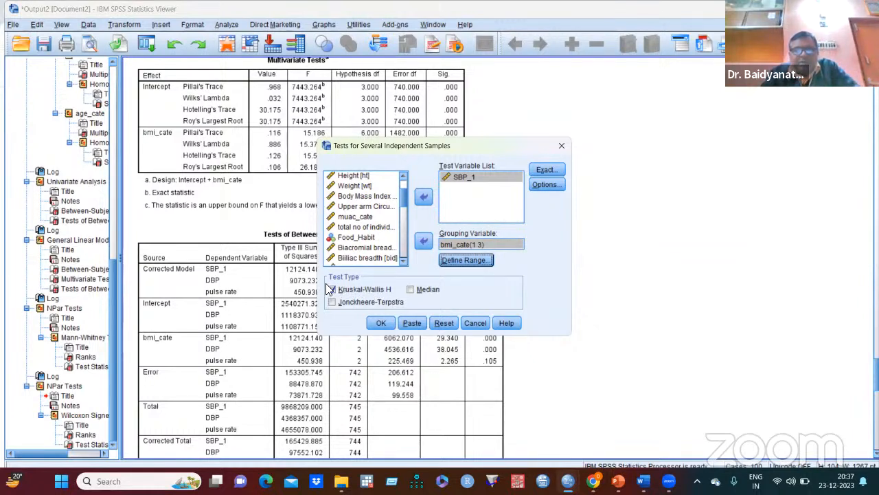
left_click(382, 322)
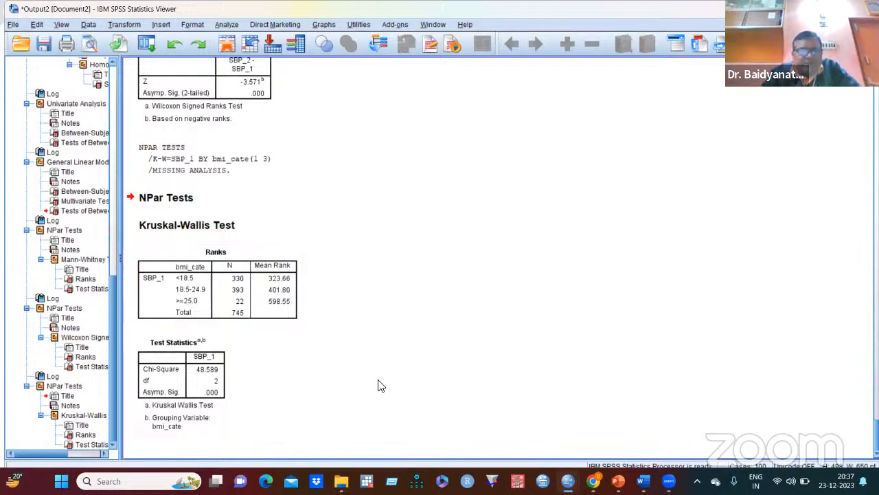
- Review the Kruskal-Wallis output alongside the earlier Wilcoxon signed ranks and Mann-Whitney results
left_click(206, 390)
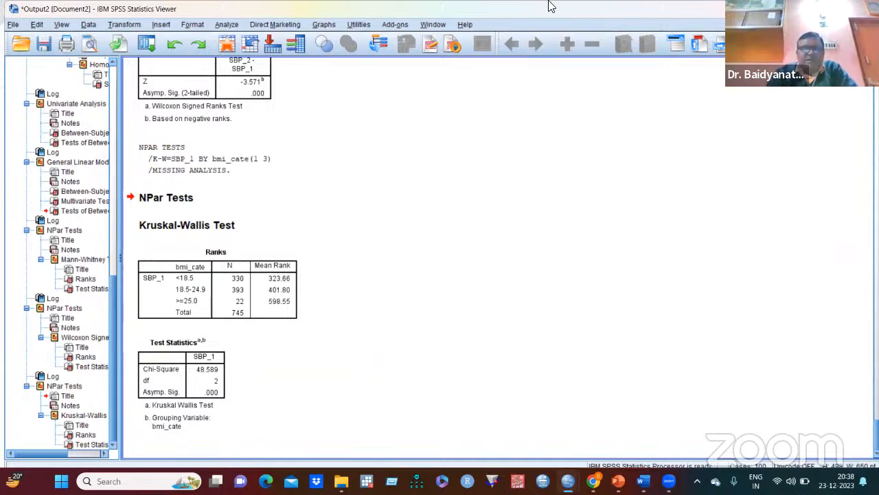
scroll(440, 242, "up", 3)
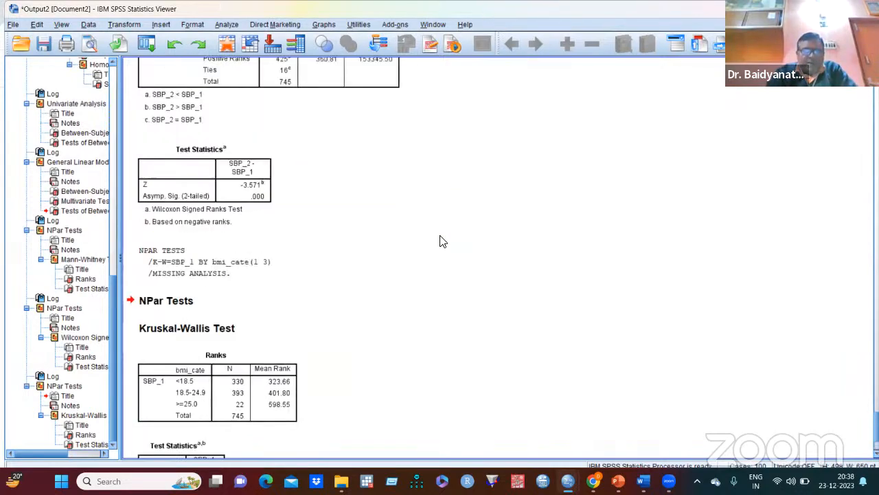
scroll(443, 241, "down", 3)
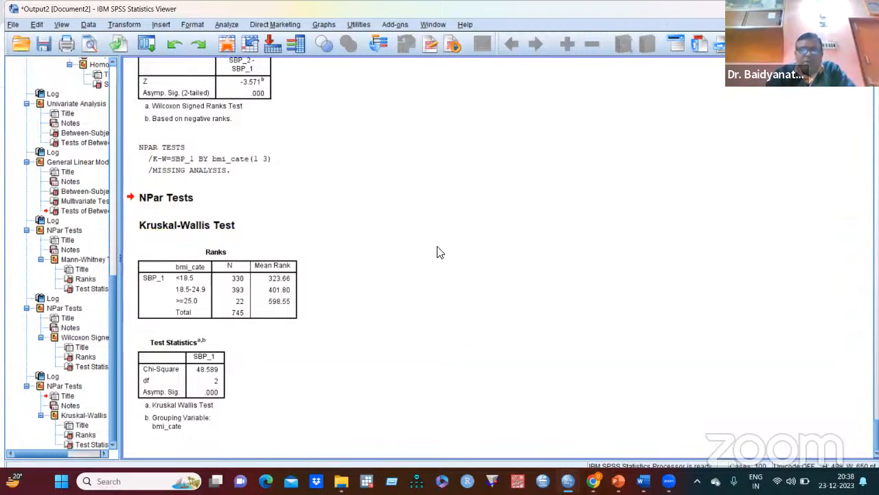
scroll(453, 246, "up", 12)
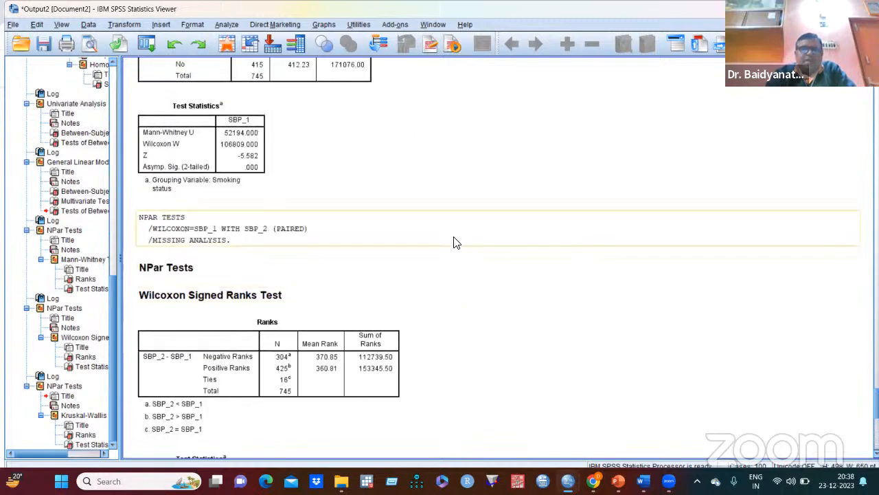
scroll(481, 279, "down", 10)
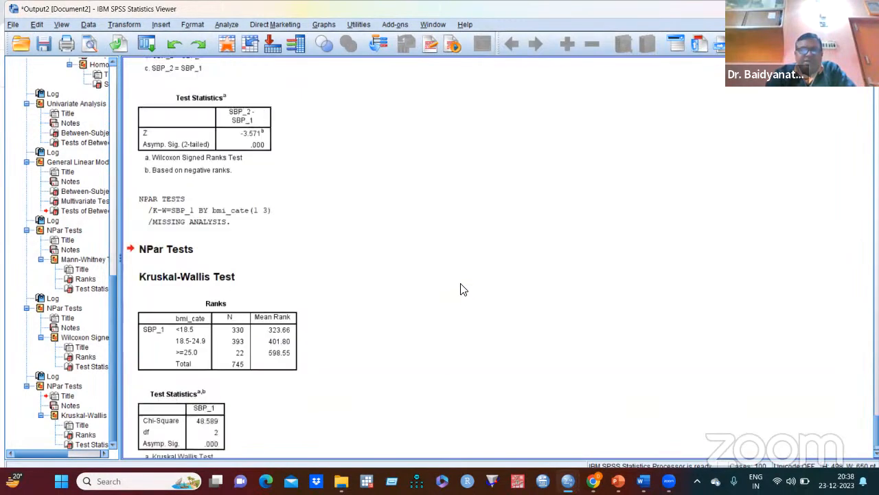
scroll(614, 167, "up", 15)
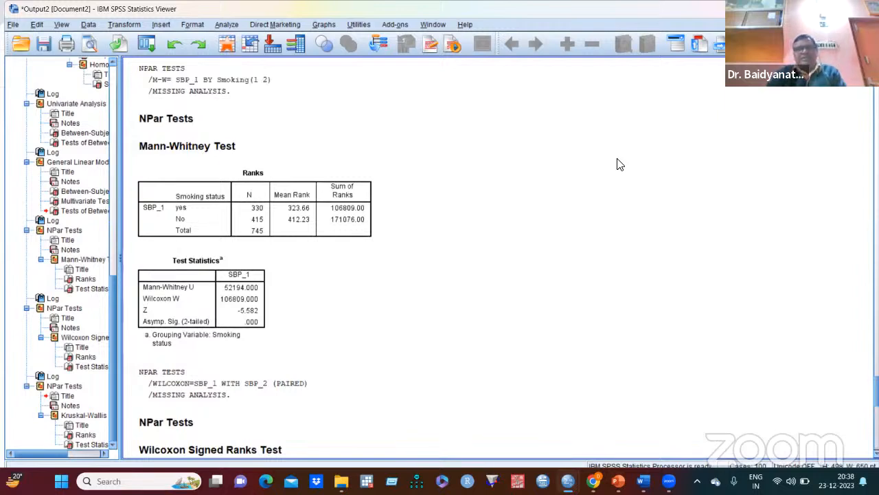